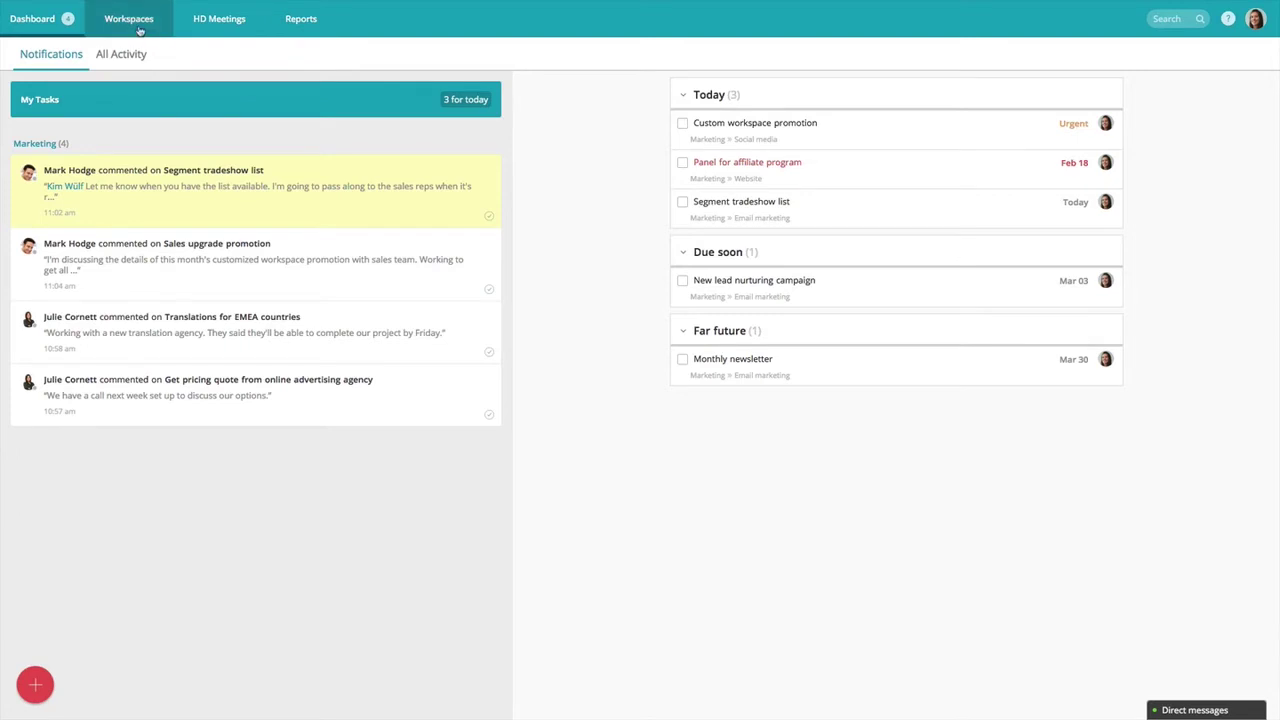
Open the Workspaces dropdown showing Marketing, Product team and Sales.
click(140, 30)
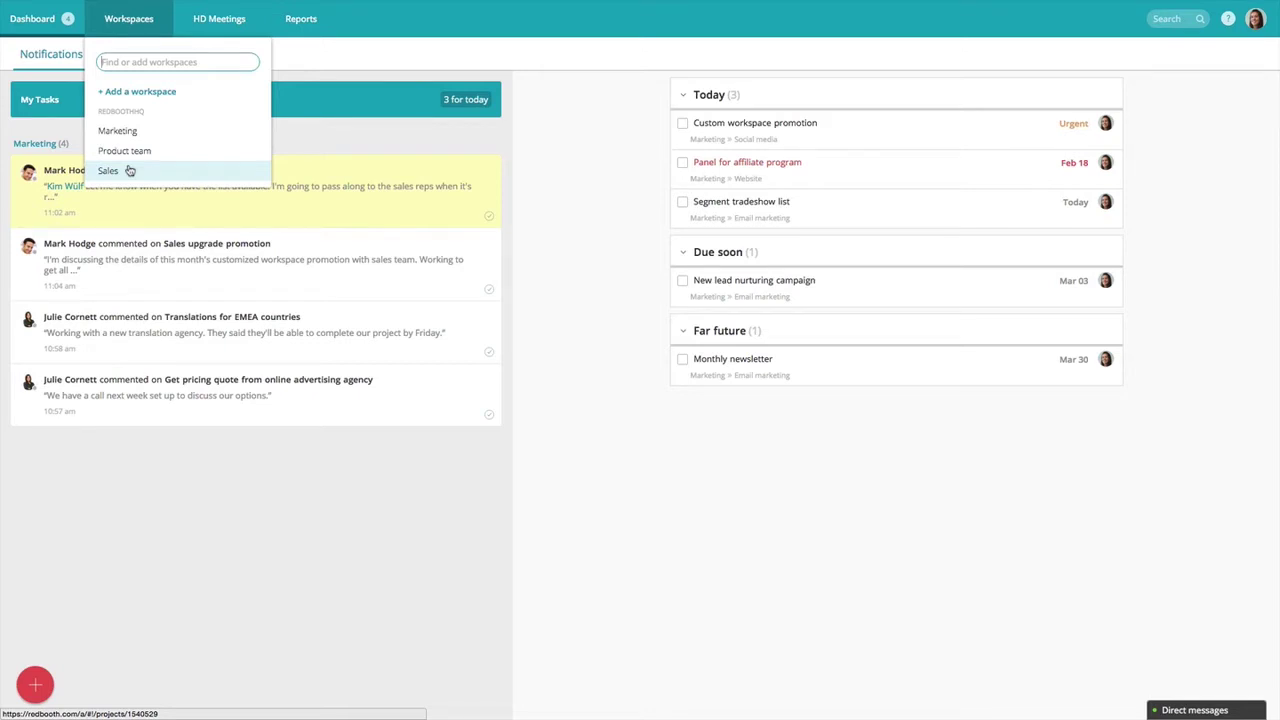
Create the 'Big product launch' workspace, then list the workspaces again from the Dashboard.
click(137, 92)
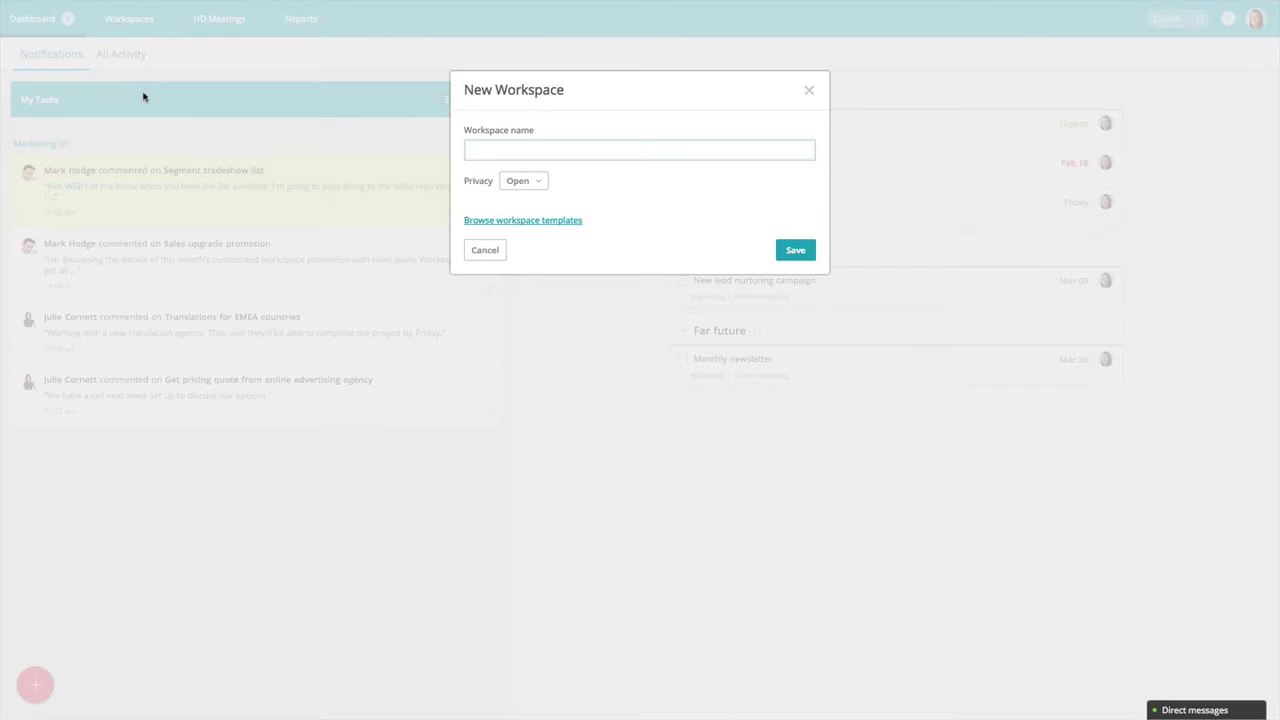
text(Big product launch)
click(800, 257)
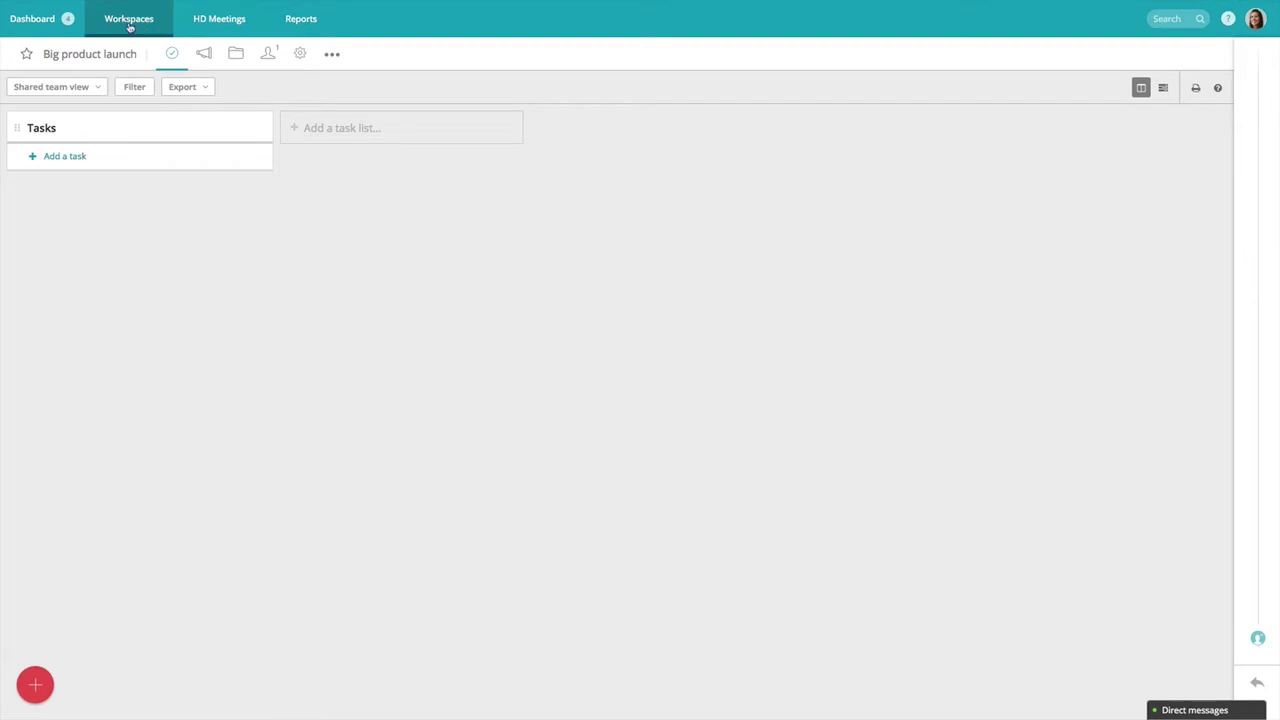
click(66, 20)
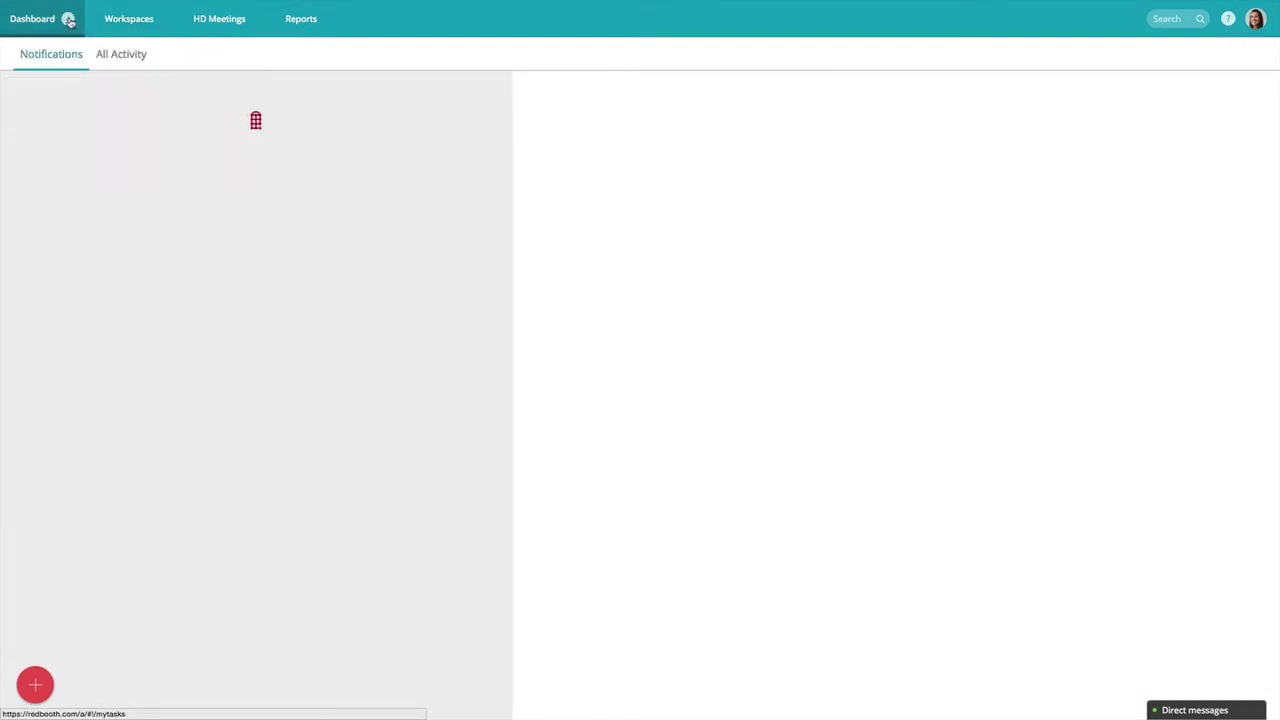
click(110, 20)
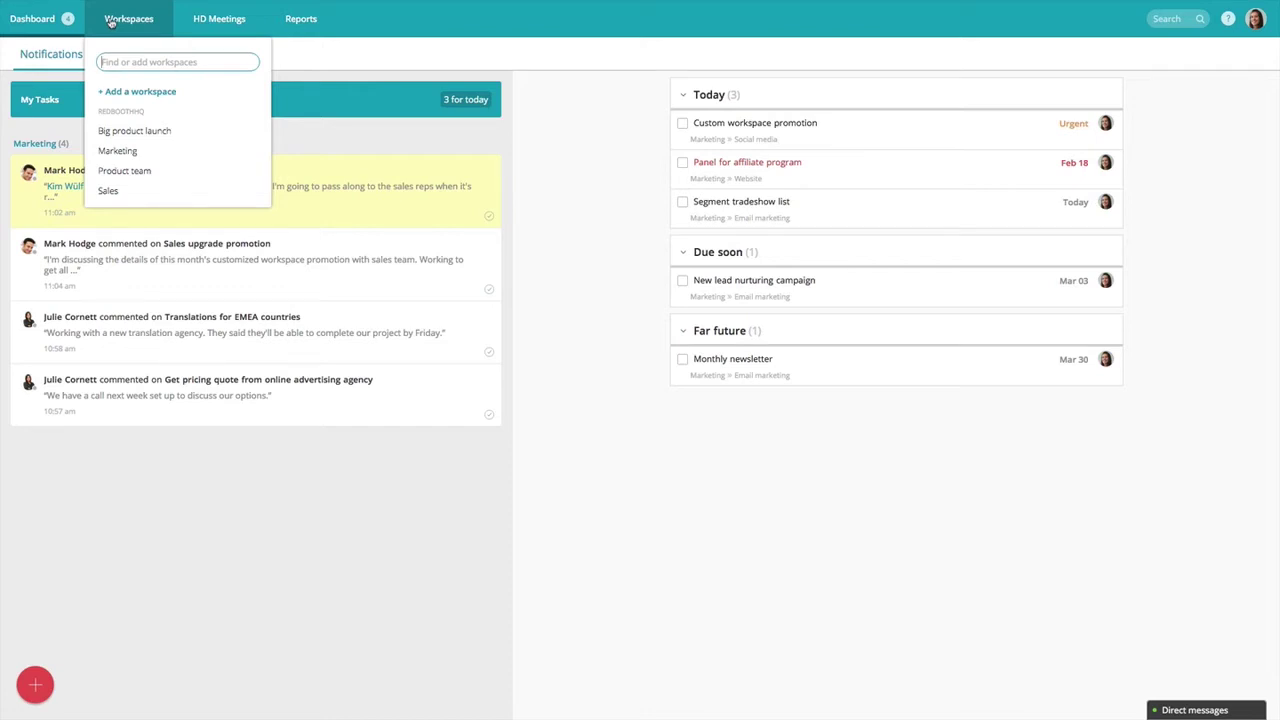
Open the Marketing workspace and display its six-person members page.
click(121, 151)
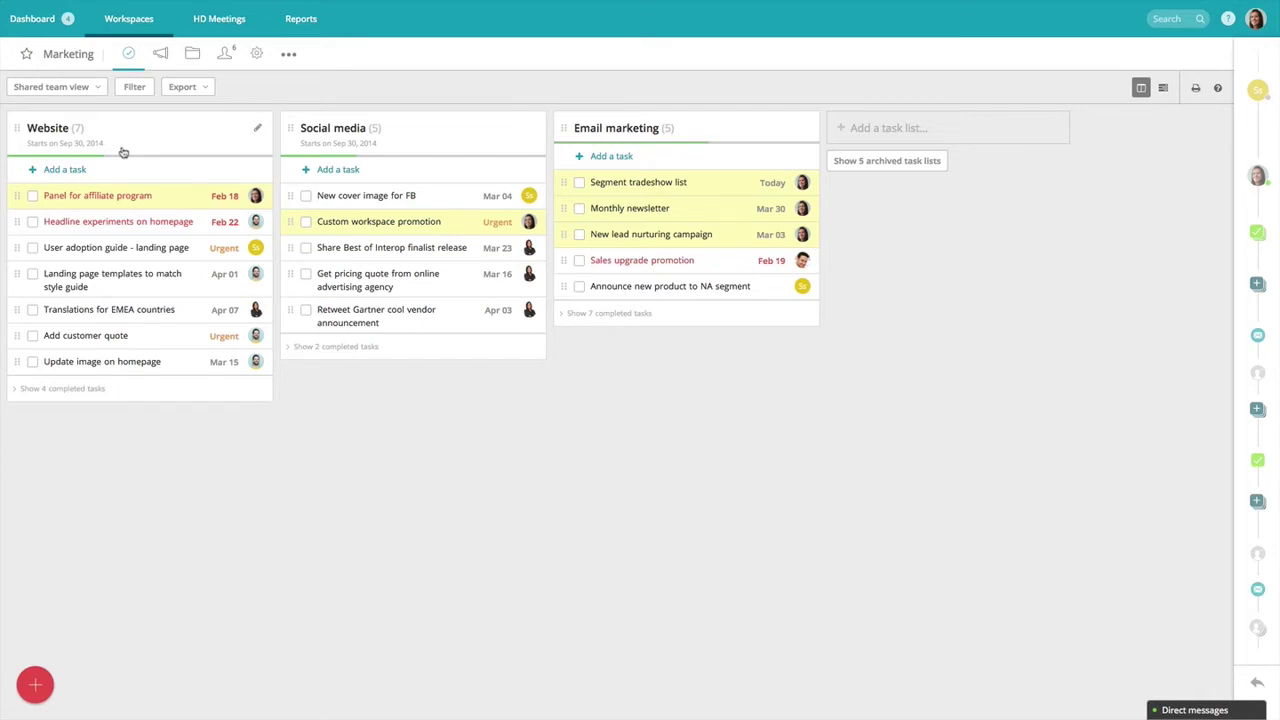
click(227, 57)
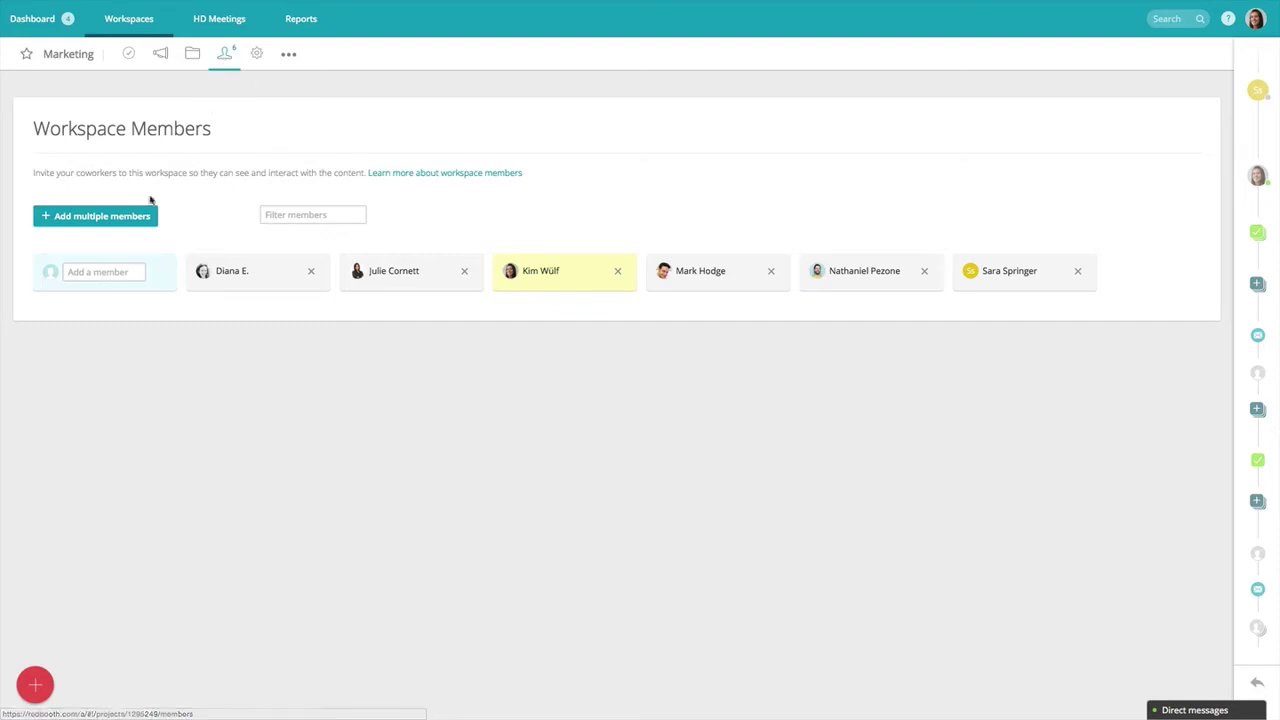
Add a coworker, found by typing part of their name, as a Marketing member.
click(120, 271)
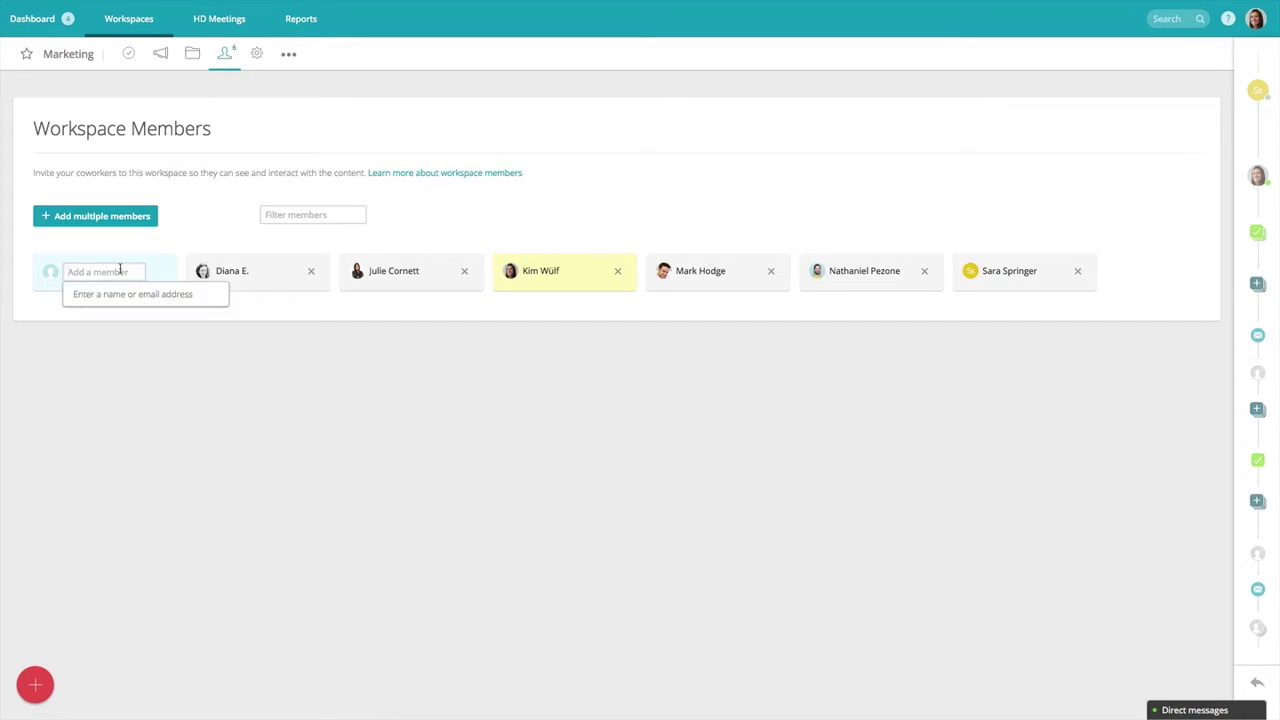
text(debb)
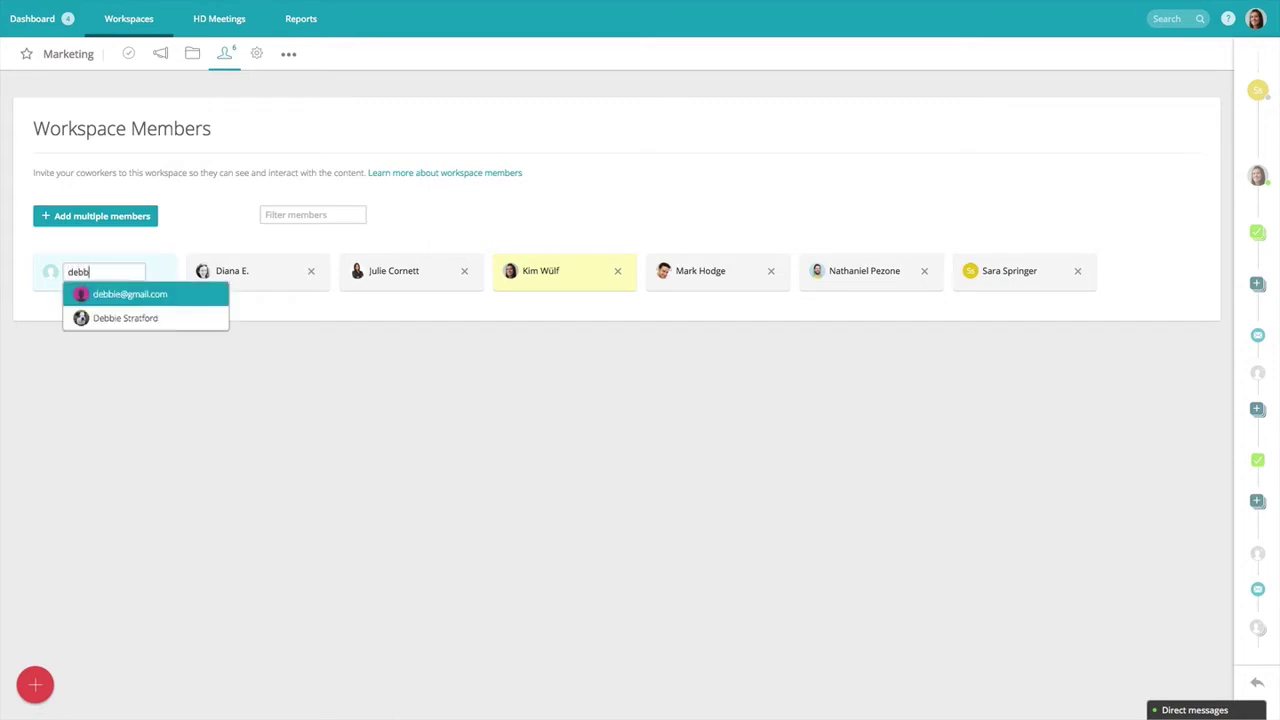
click(121, 318)
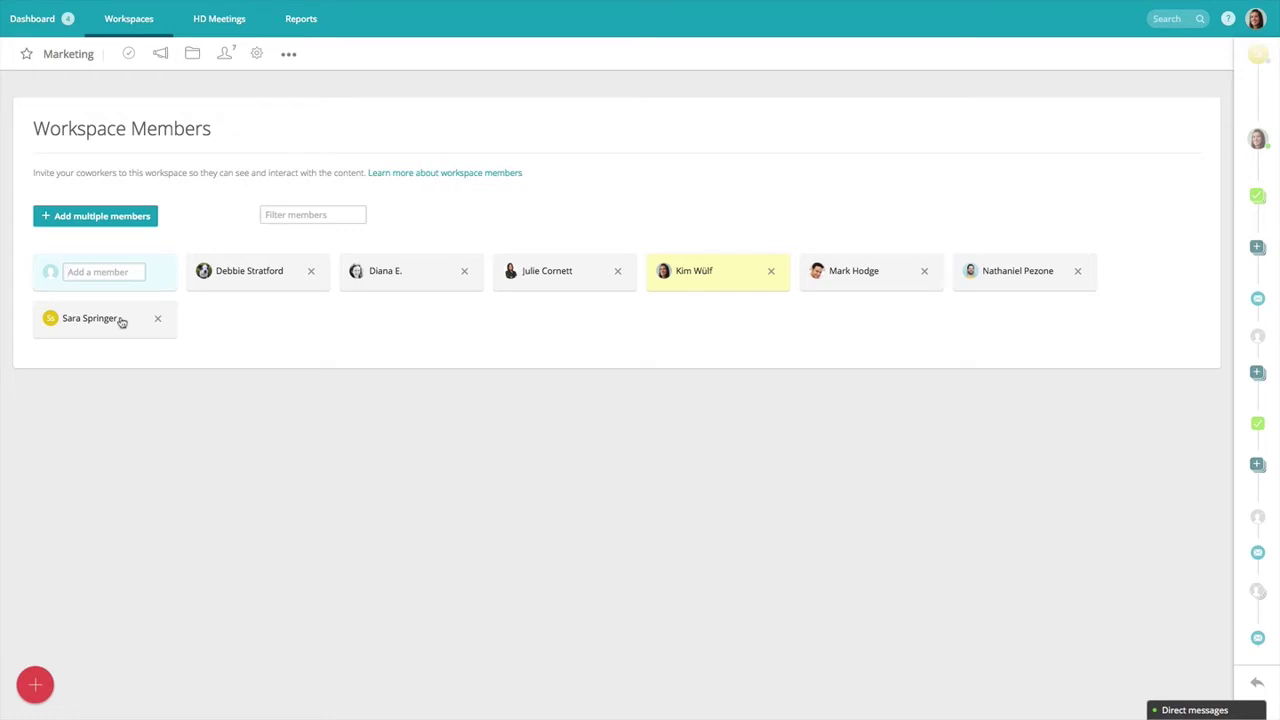
Browse Users in your network under Add multiple members, then cancel without inviting anyone.
click(123, 221)
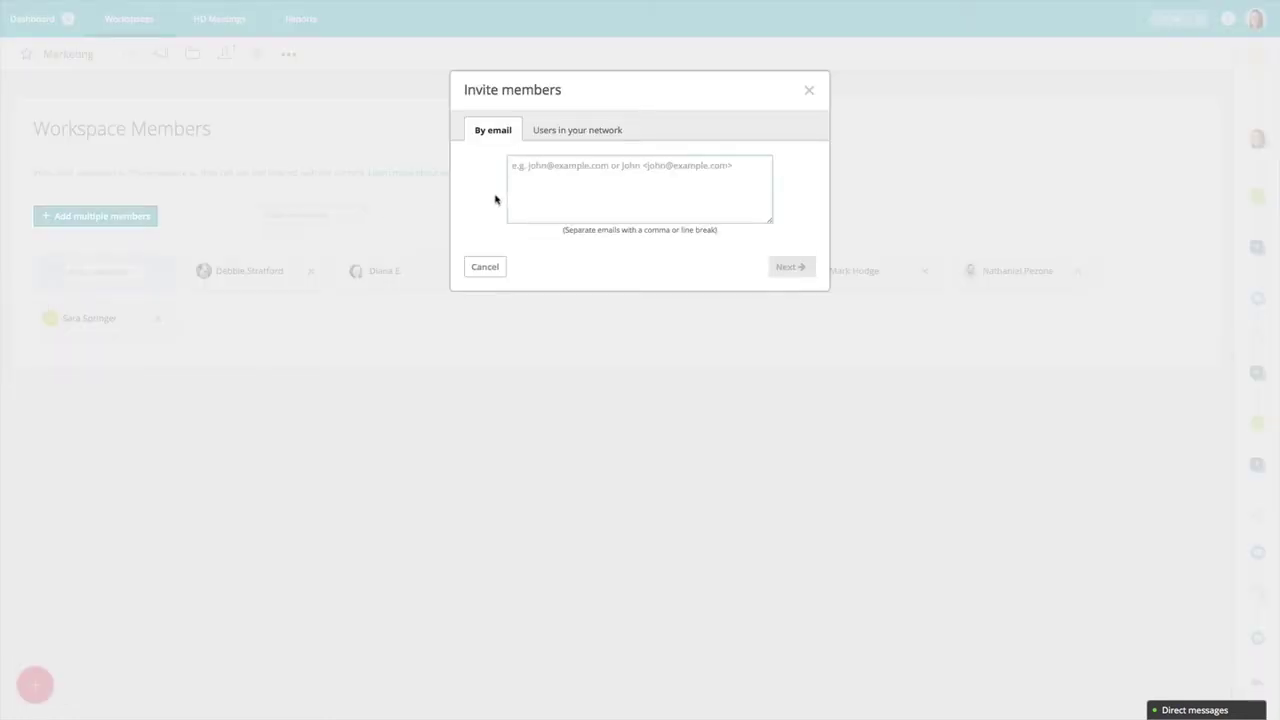
click(572, 137)
scroll(625, 249, down, 5)
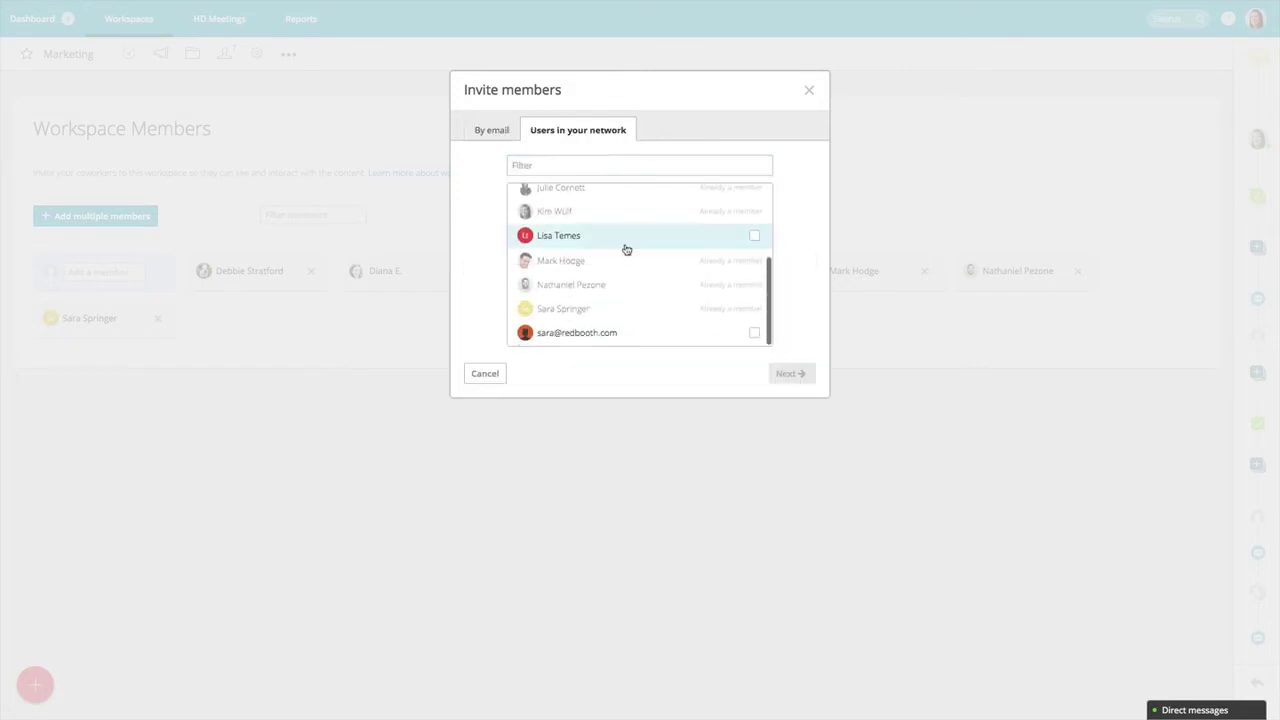
scroll(625, 249, up, 5)
click(499, 373)
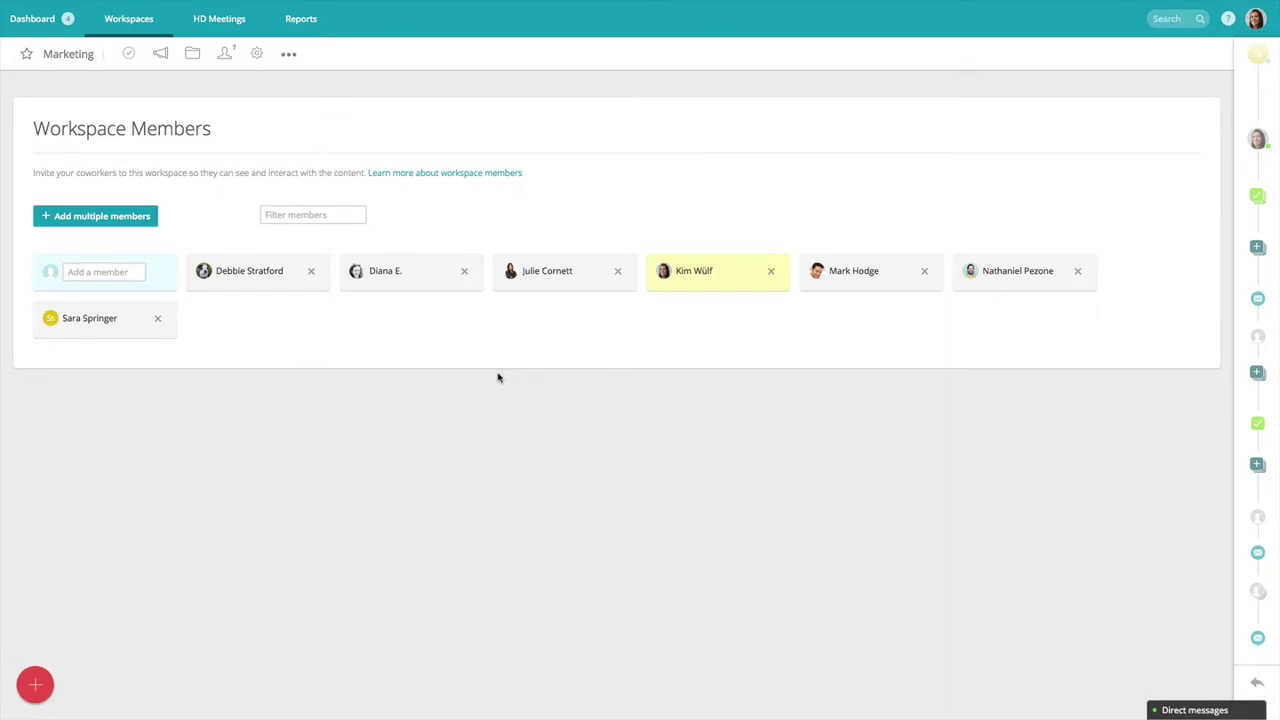
Confirm removal of the newly added member and go back to the Marketing task board.
click(308, 274)
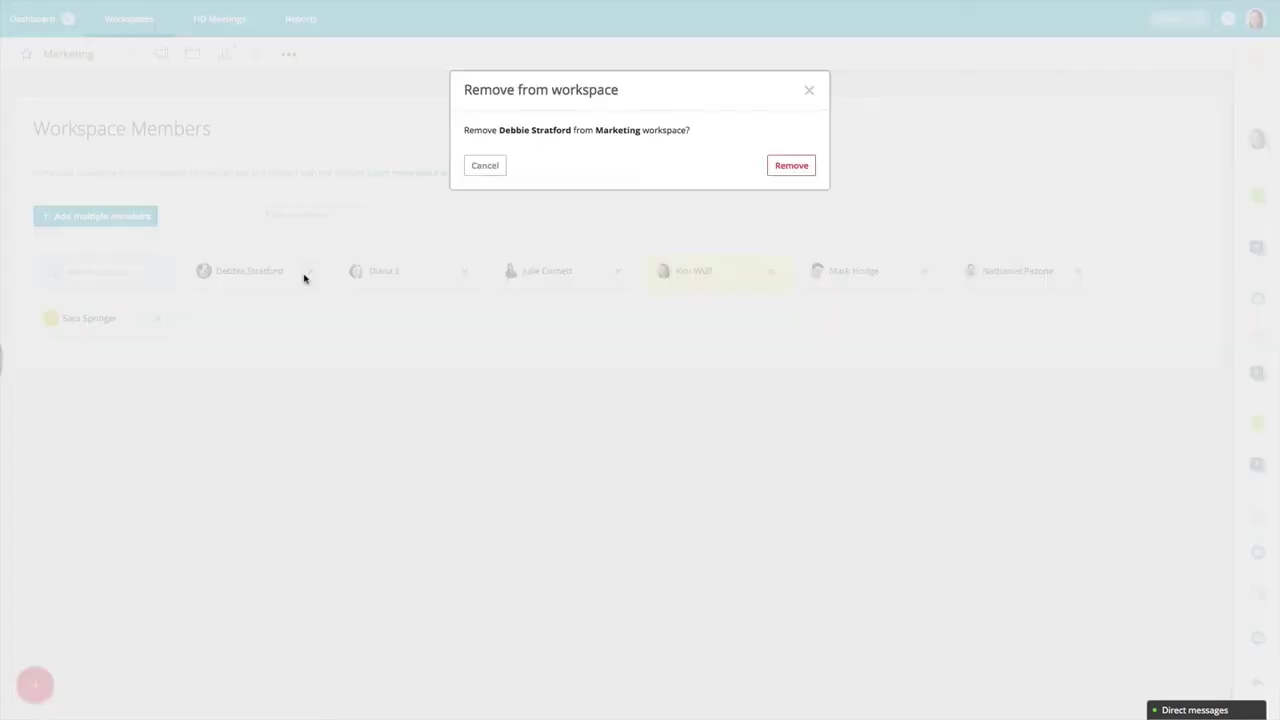
click(770, 165)
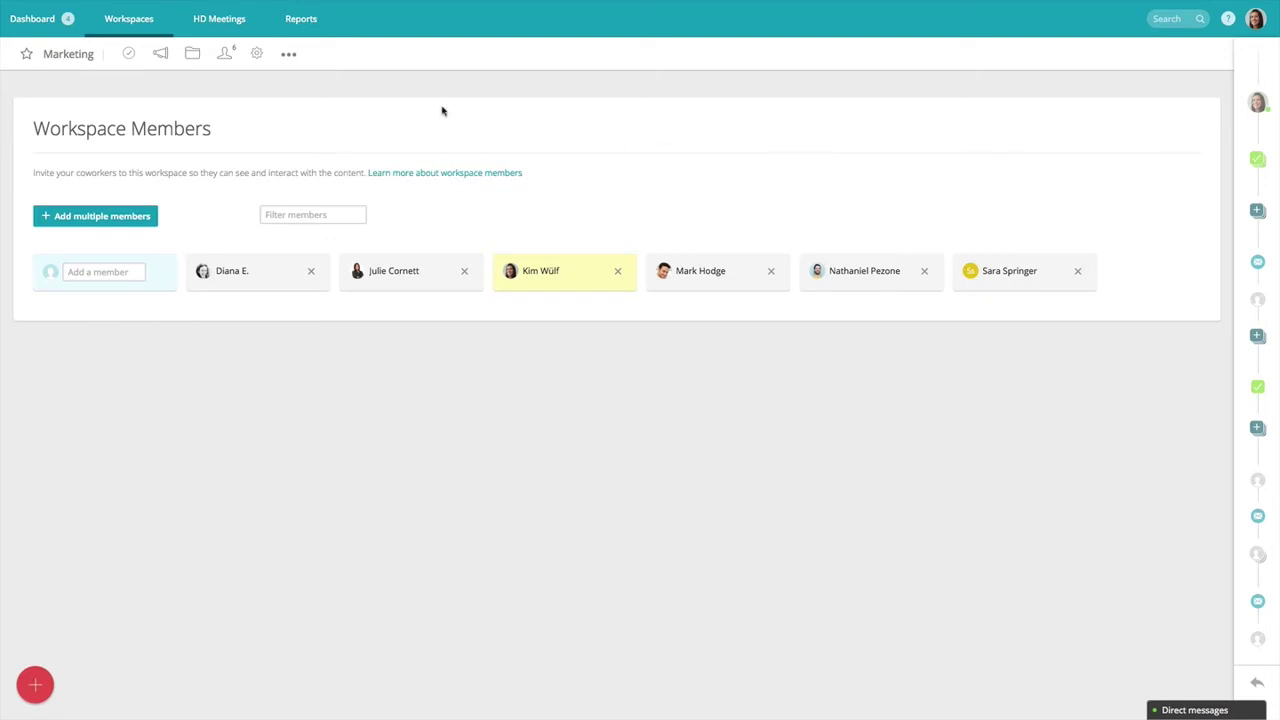
click(128, 55)
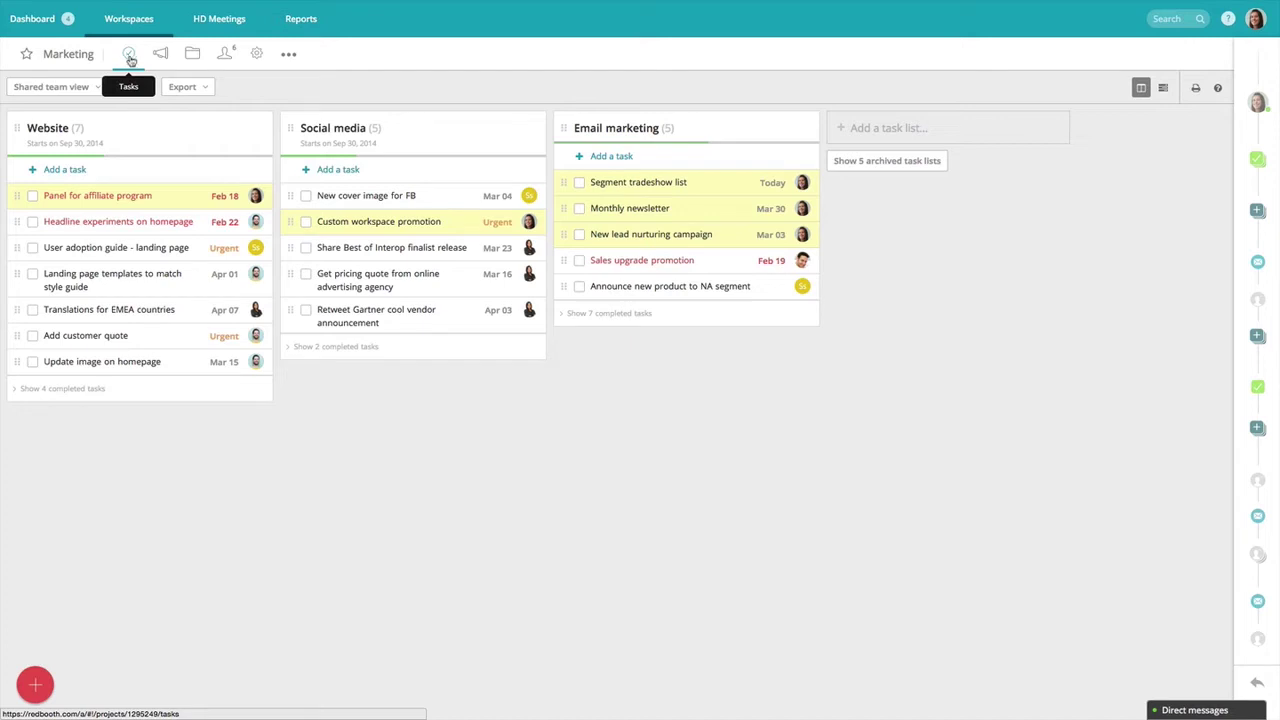
Mark the Replace on public page and Add tracking pixel subtasks of New cover image for FB done.
click(387, 207)
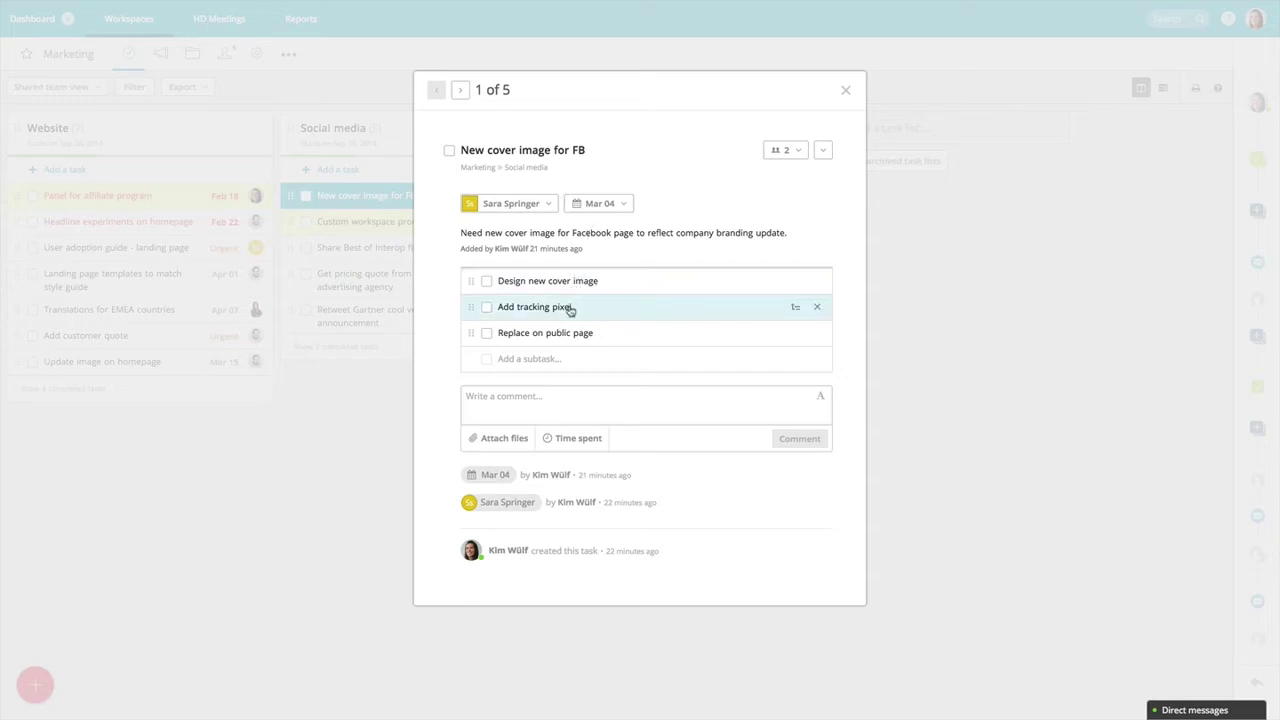
click(487, 334)
click(488, 308)
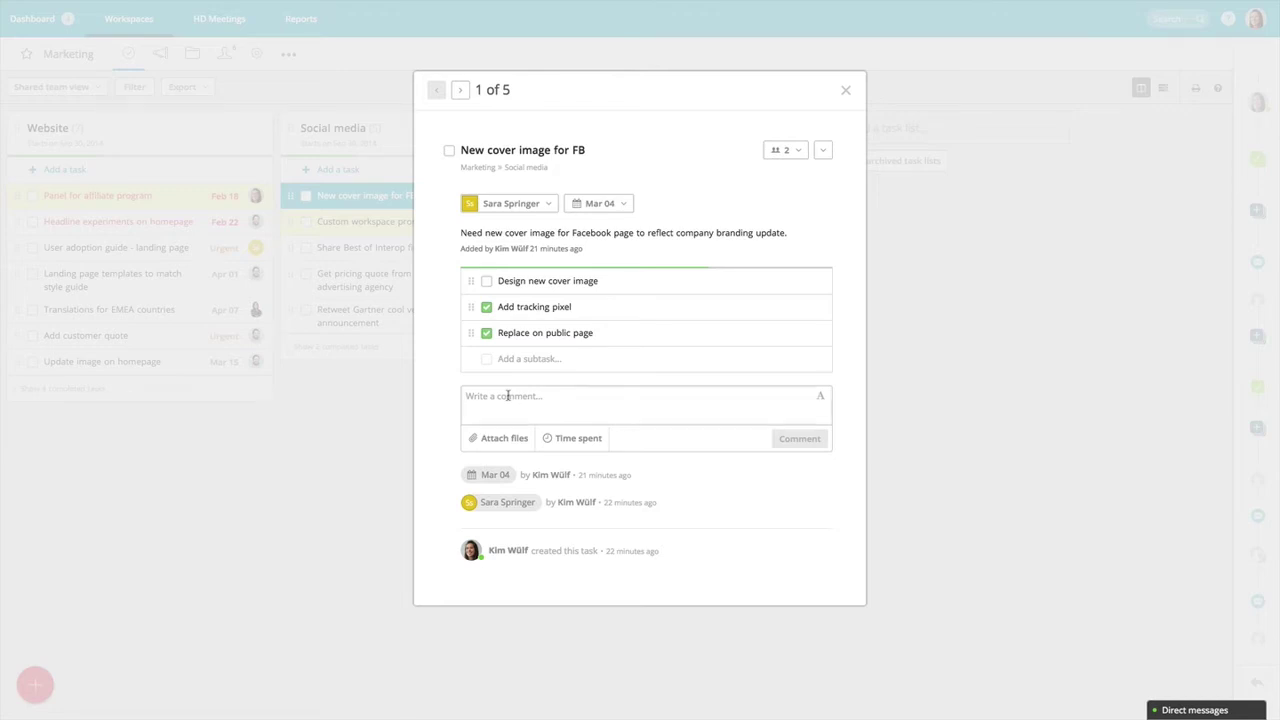
Post the comment 'How's this coming along?' mentioning the task's assignee, then close the task.
click(508, 396)
text(@sara)
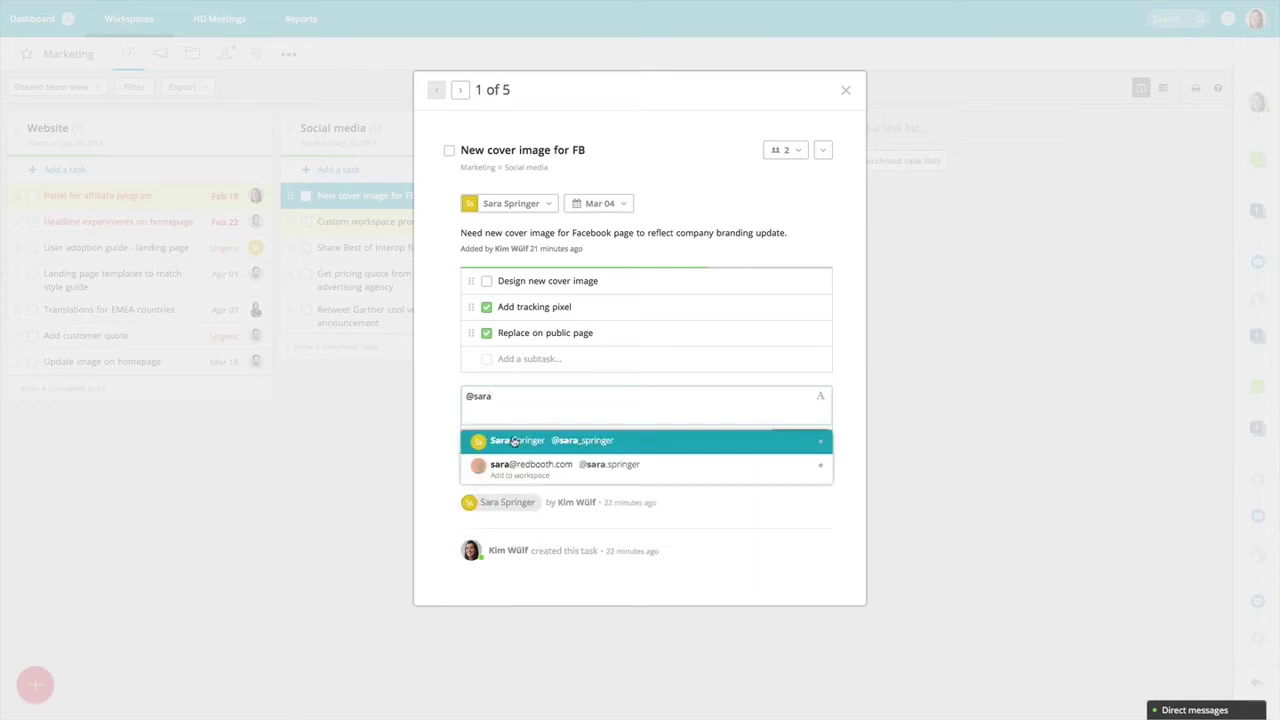
click(514, 441)
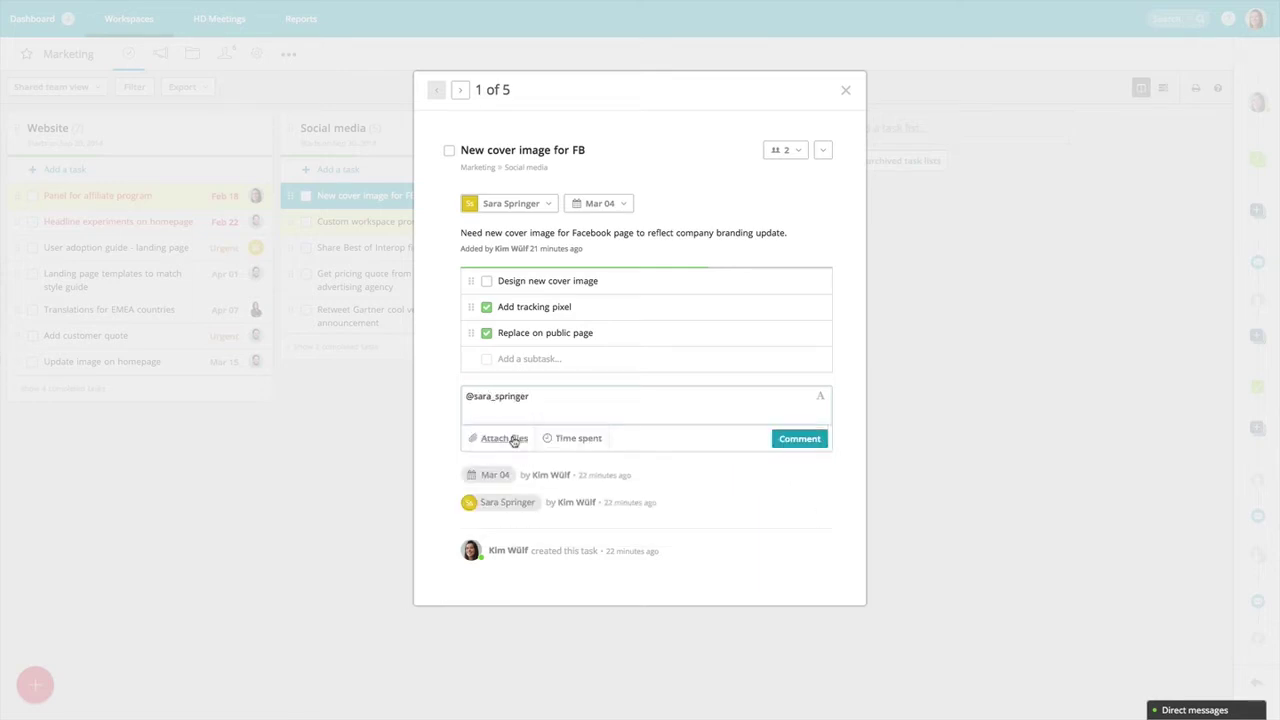
text(How's this coming along?)
click(785, 438)
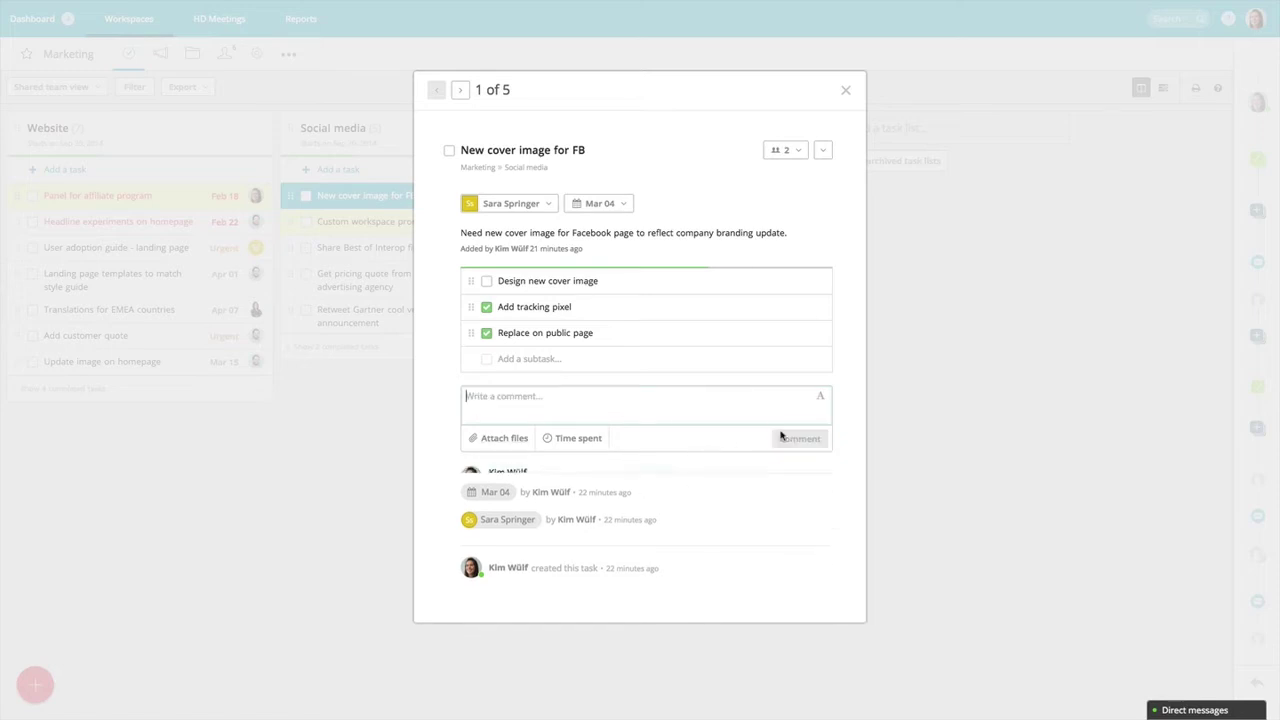
click(843, 91)
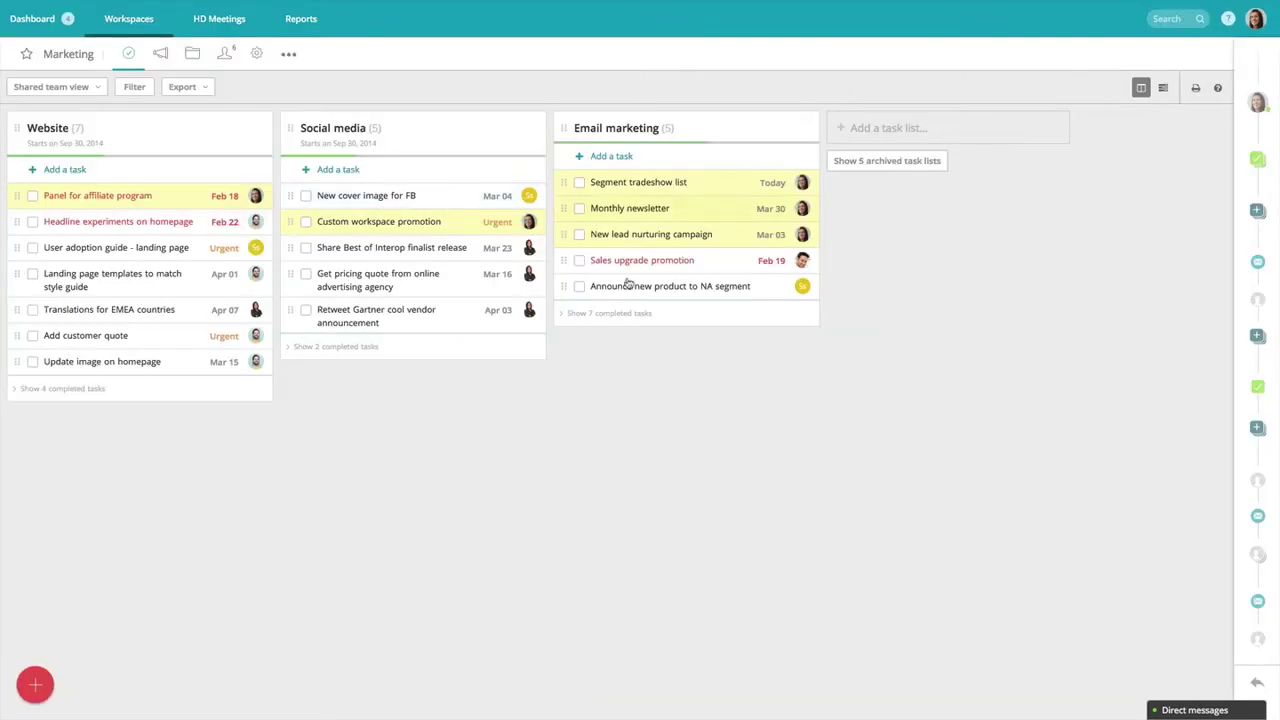
mouse_move(35, 688)
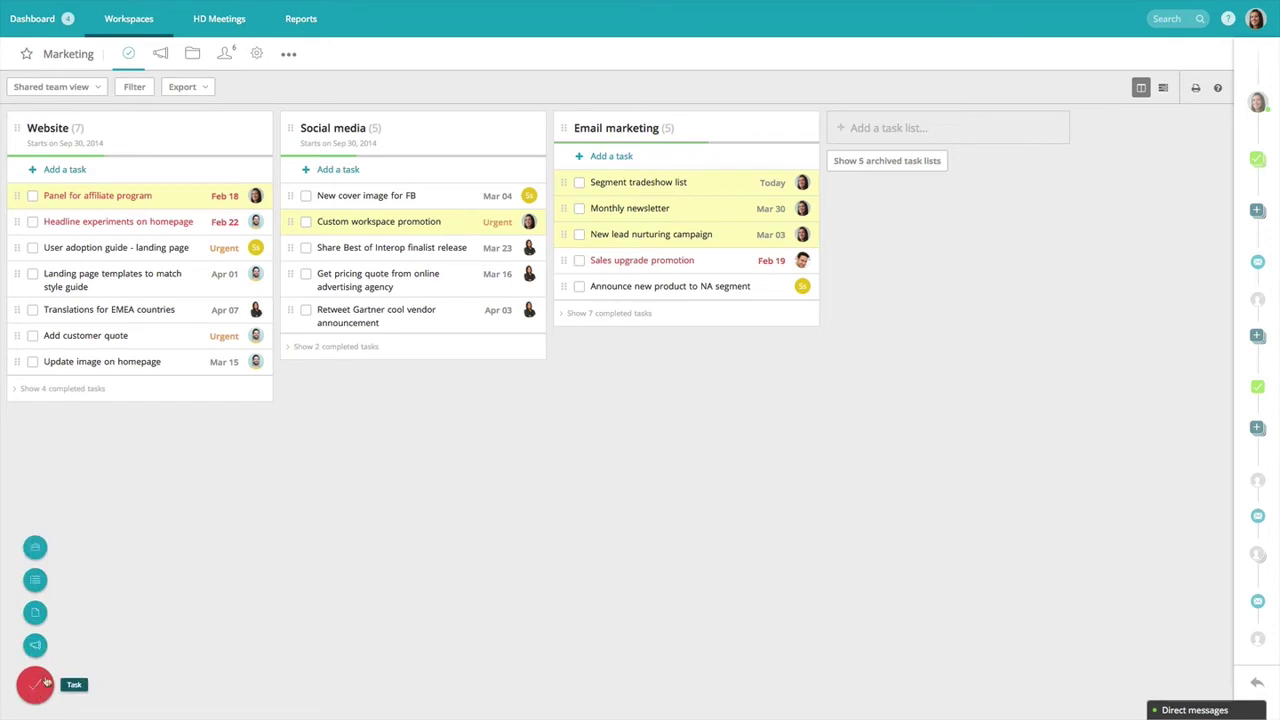
Add a new task named 'Ipad contest' to the Email marketing list.
click(598, 160)
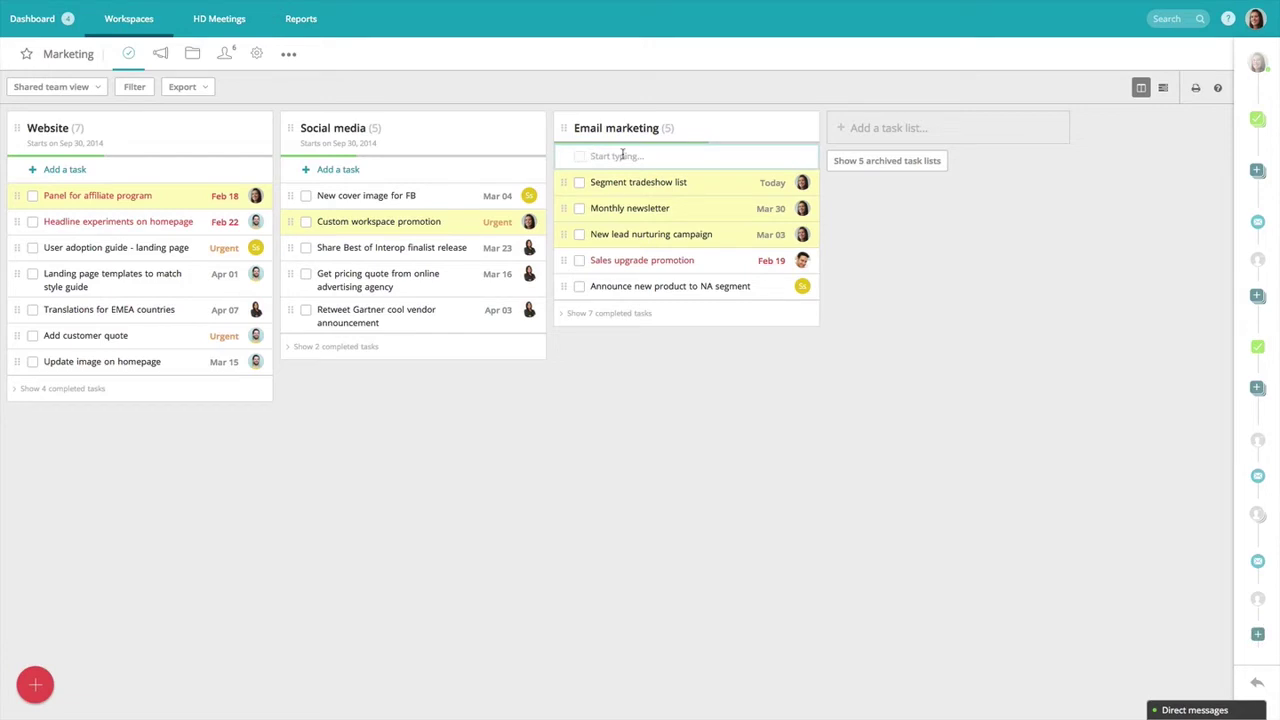
text(Ipad contet)
key(BackSpace)
text(st)
key(Return)
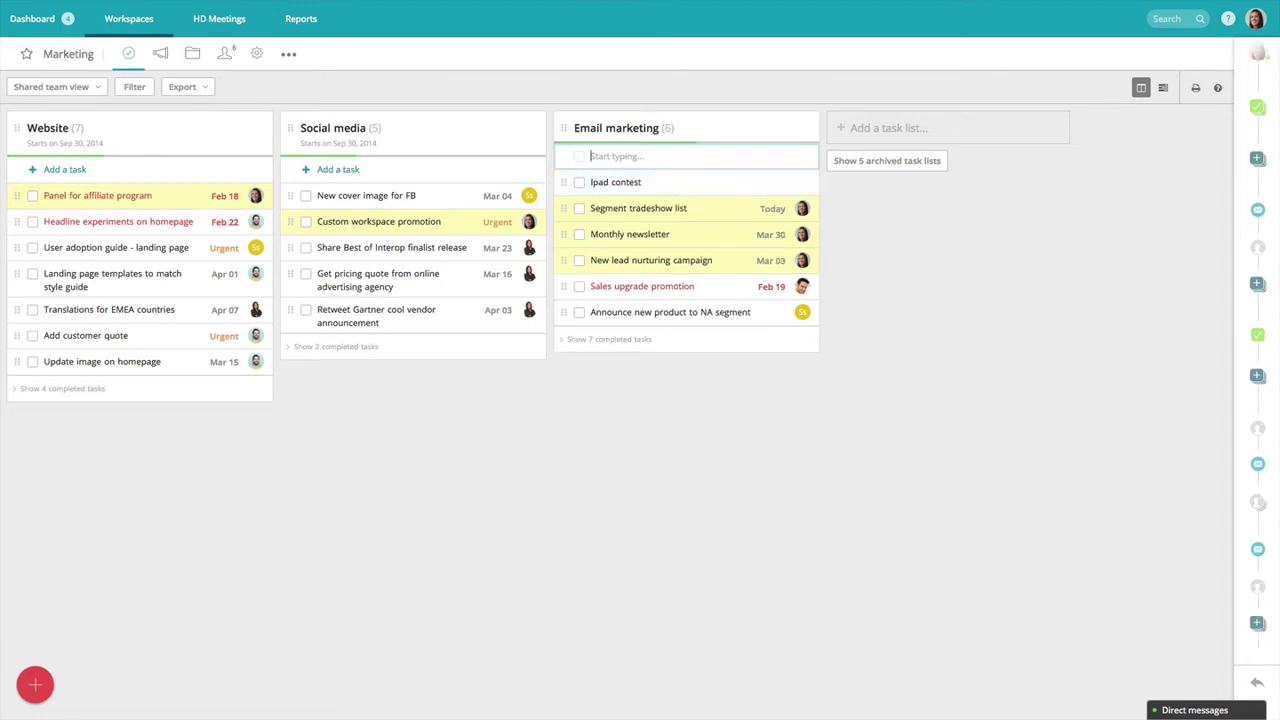
Give Ipad contest the description 'Offer ipad promotion this month for best customer story'.
click(622, 184)
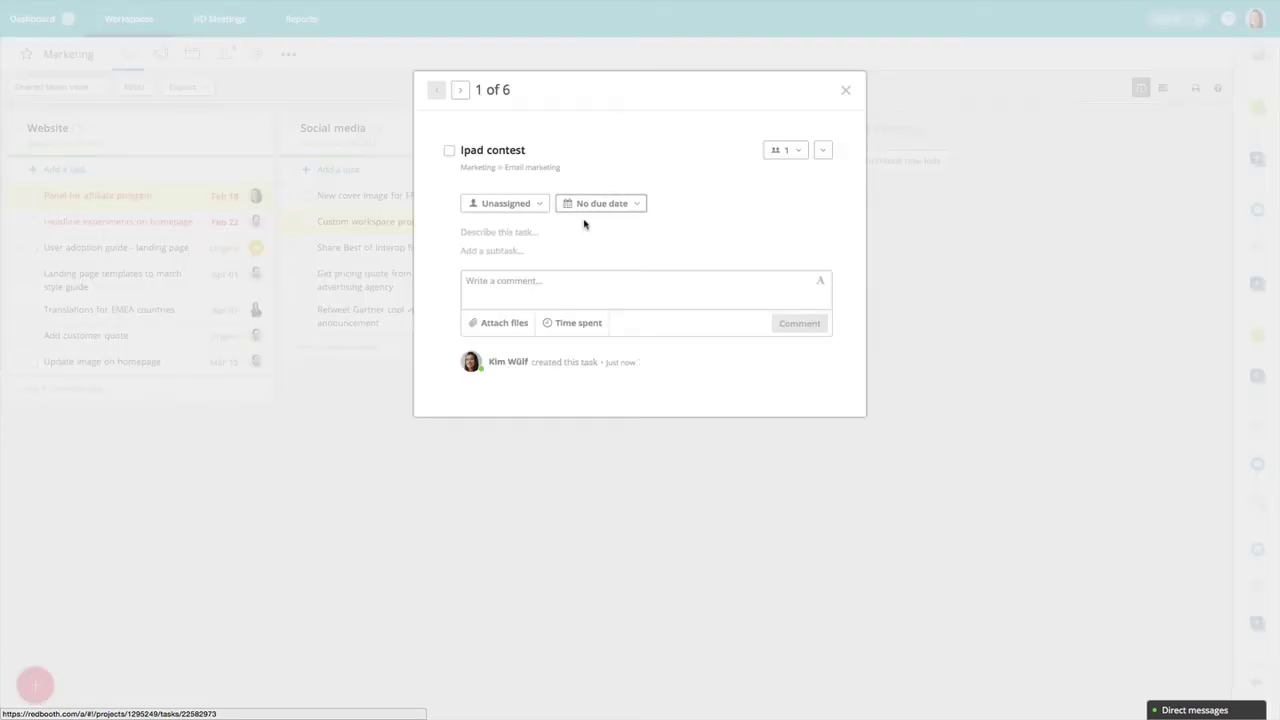
click(519, 236)
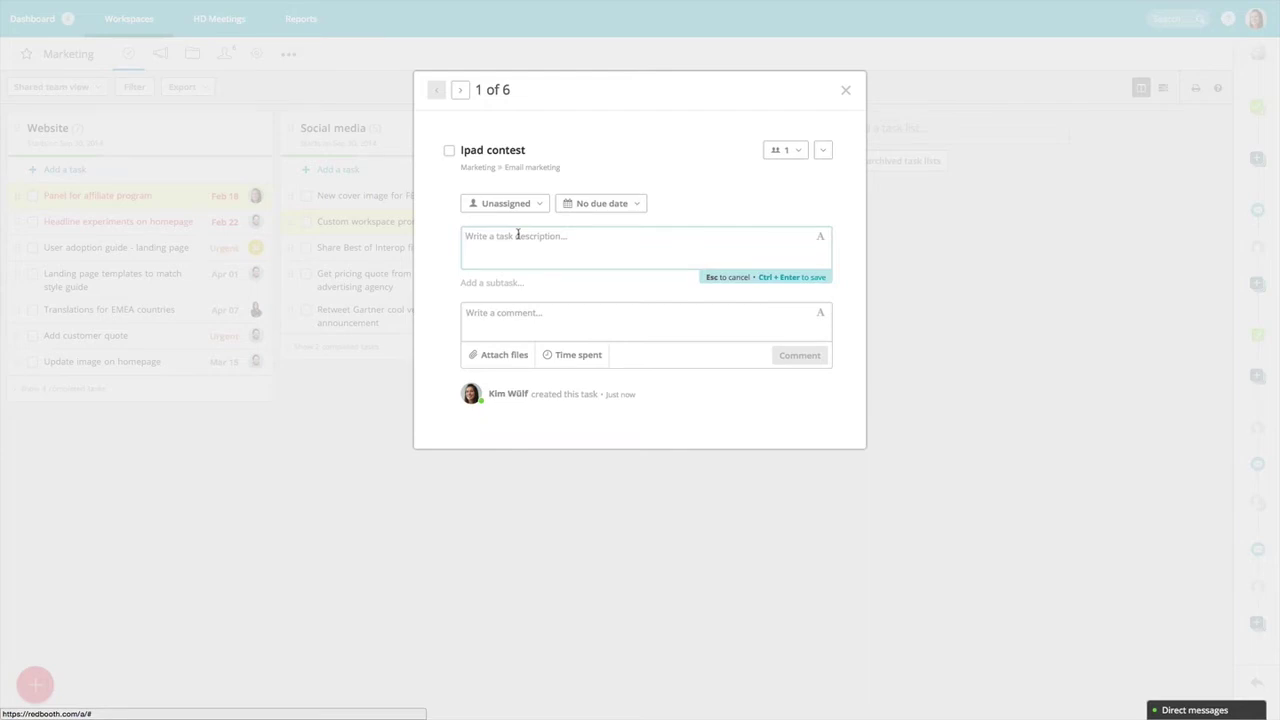
text(Offer ipad promotion this month for)
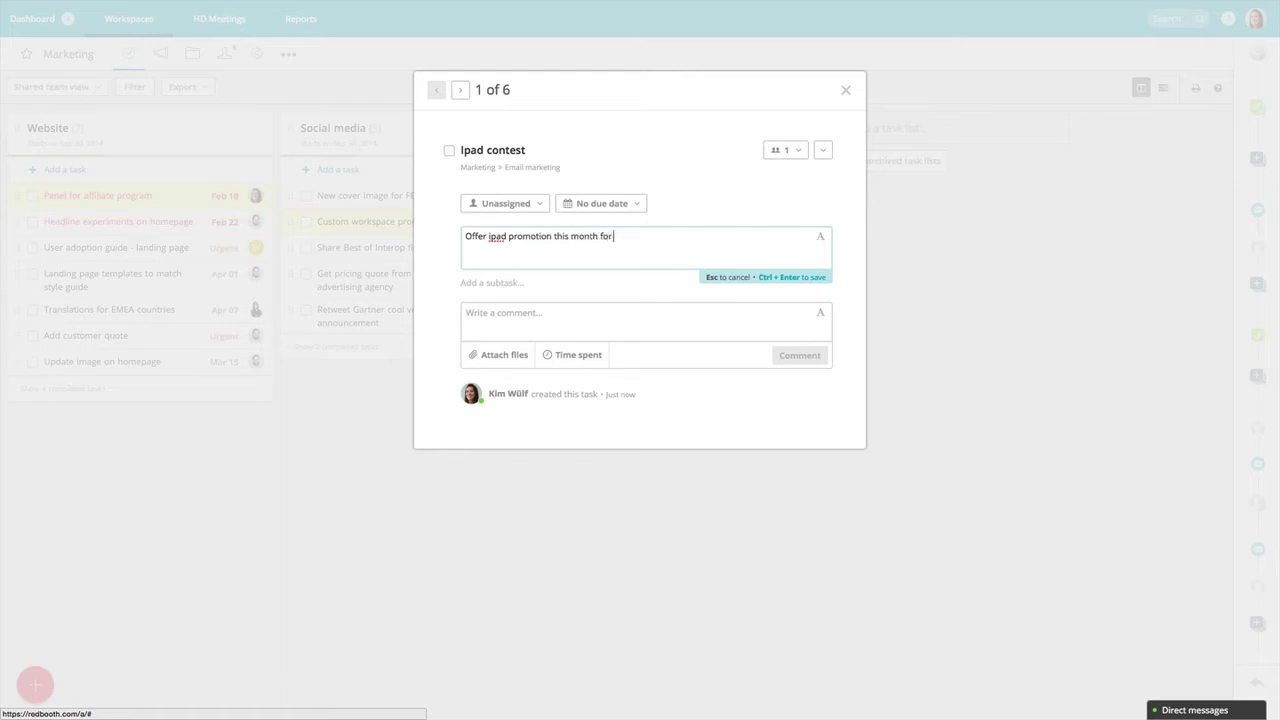
text( best customer story)
click(790, 283)
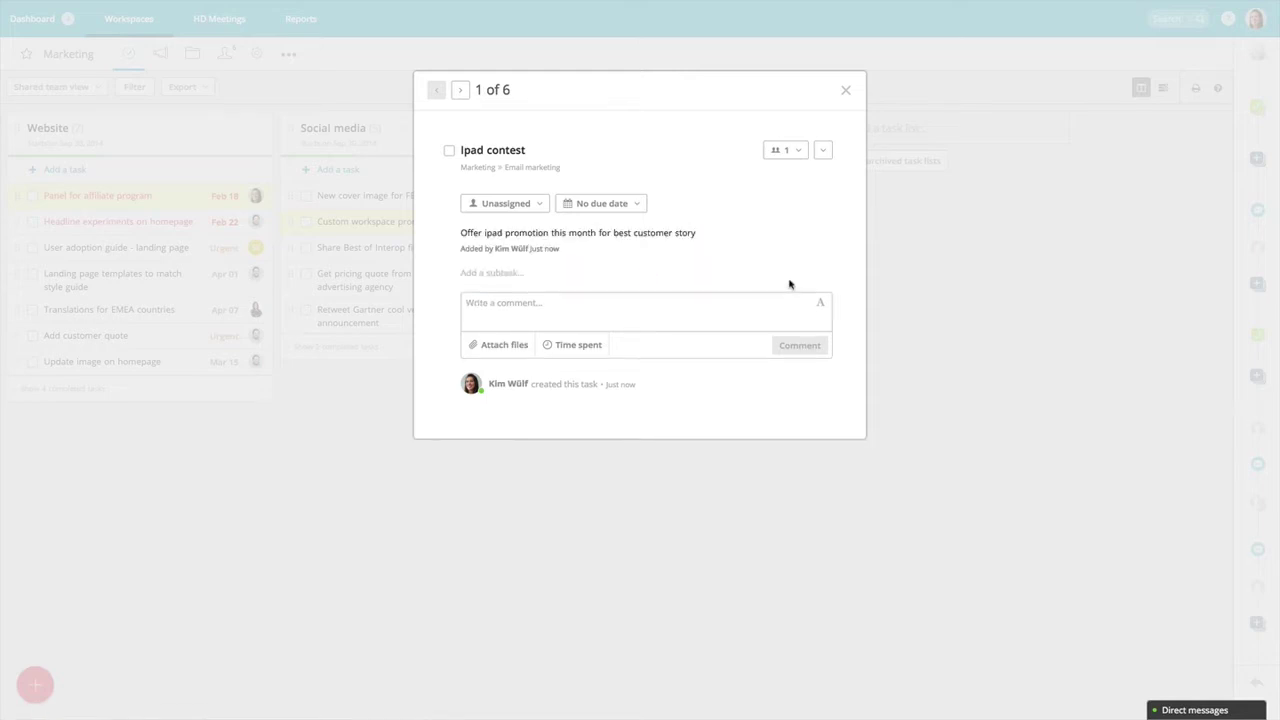
Enter the three subtasks Design email, Create copy and Segment customer list.
click(493, 275)
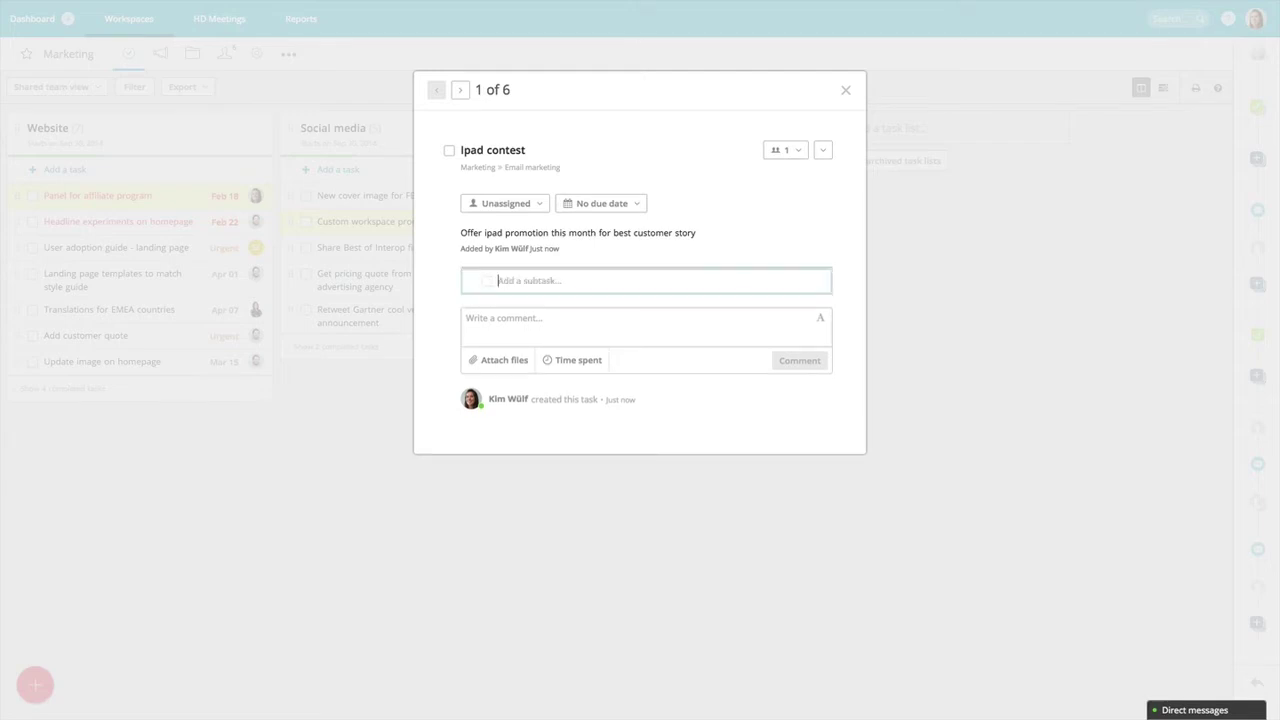
text(Desgi)
key(BackSpace)
key(BackSpace)
text(ign email)
key(Return)
text(Cre)
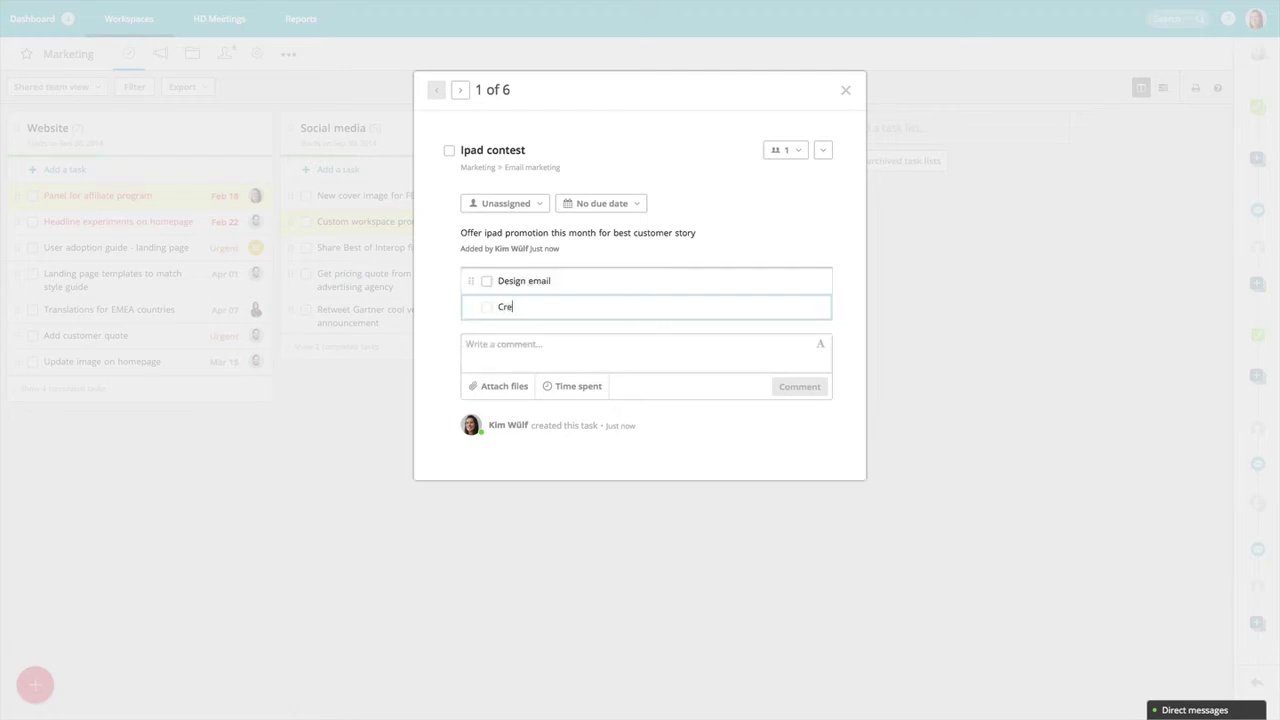
text(ate copy)
key(Return)
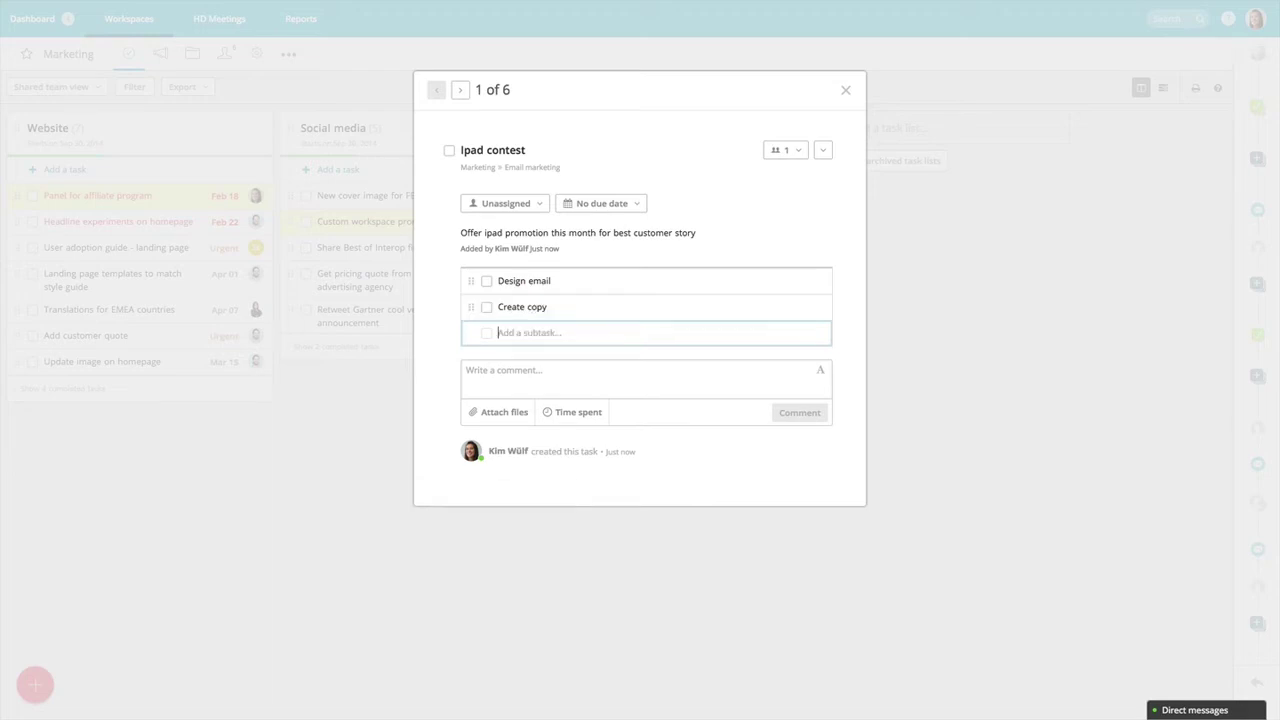
text(Segment customer list)
key(Return)
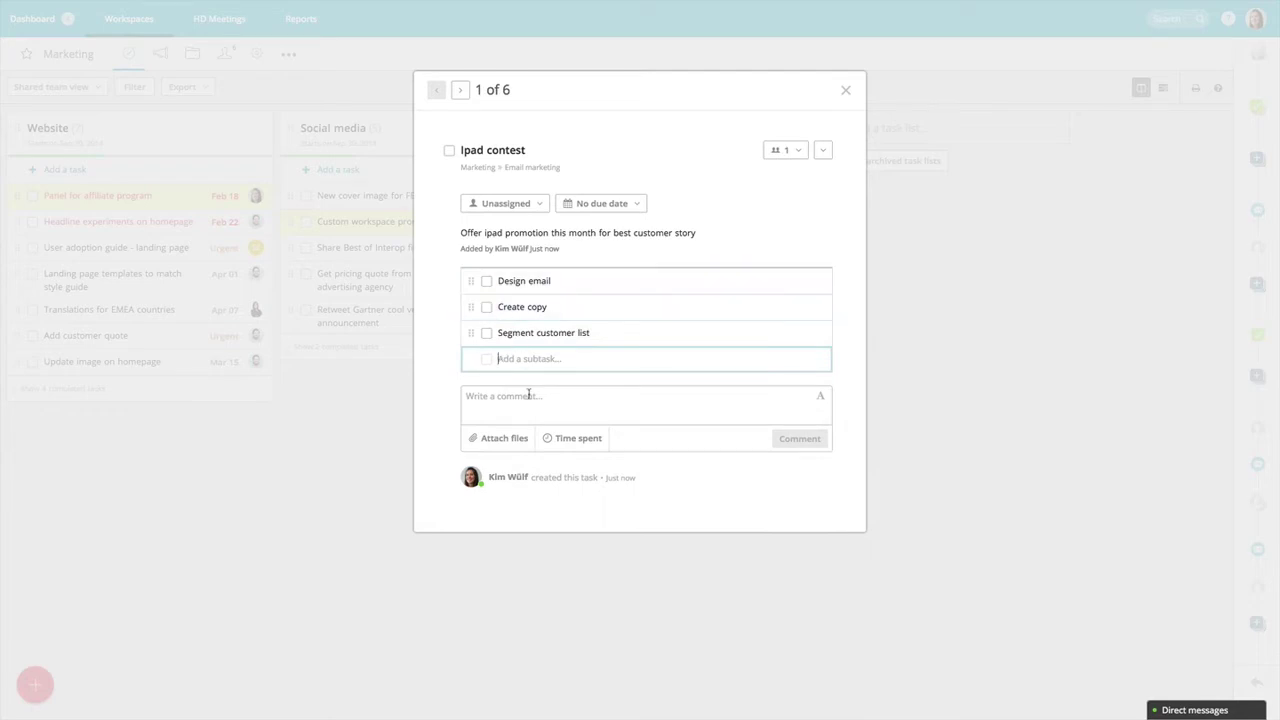
Attach the custom workspace image file from the computer to a new comment.
click(503, 439)
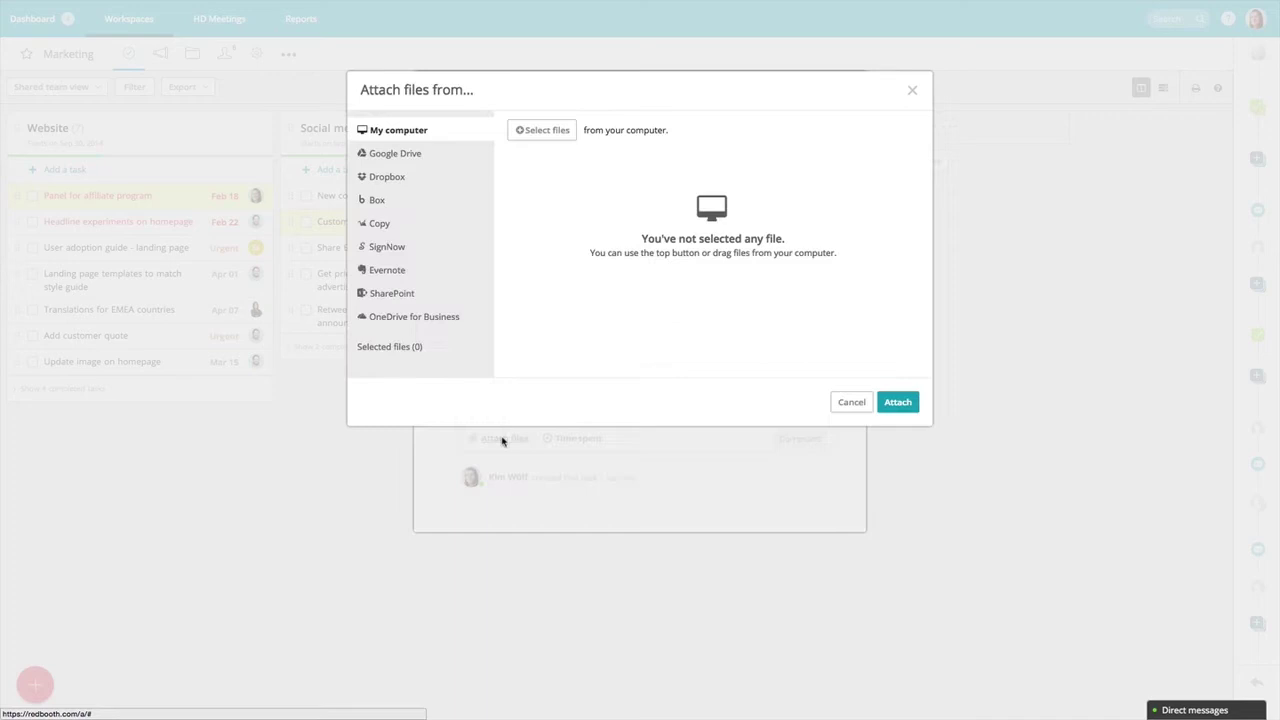
click(539, 134)
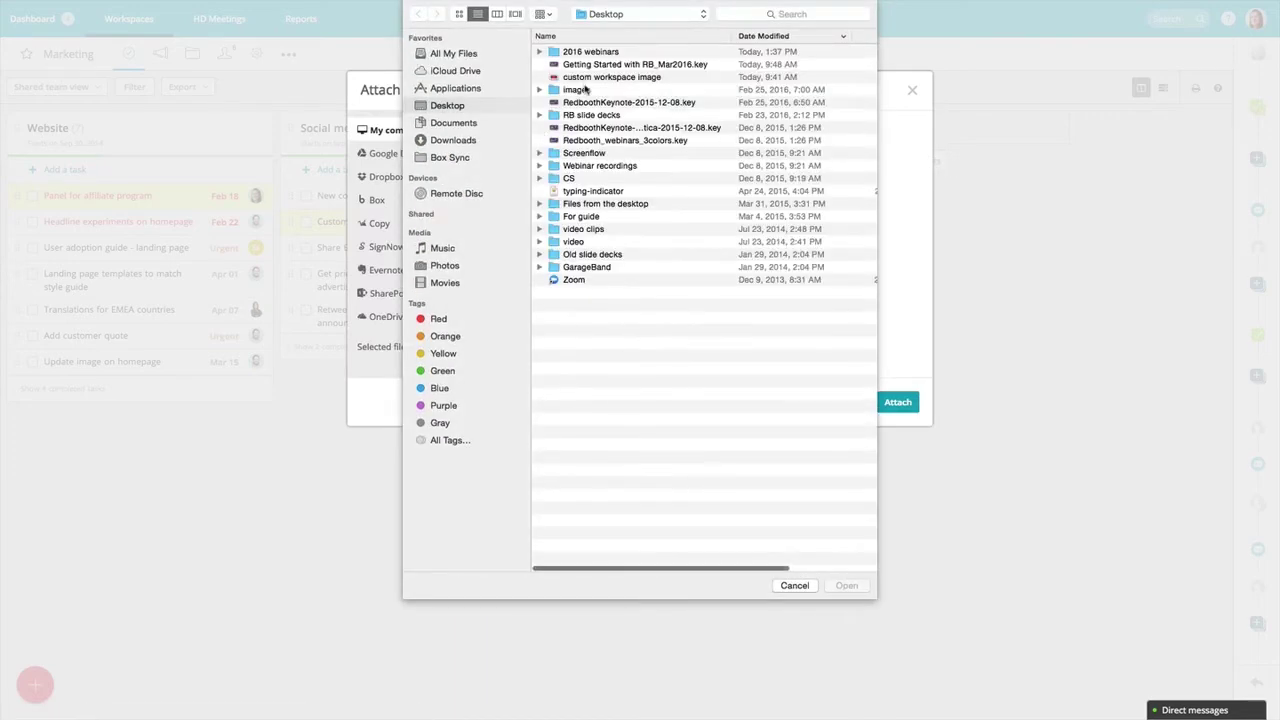
click(587, 78)
click(846, 585)
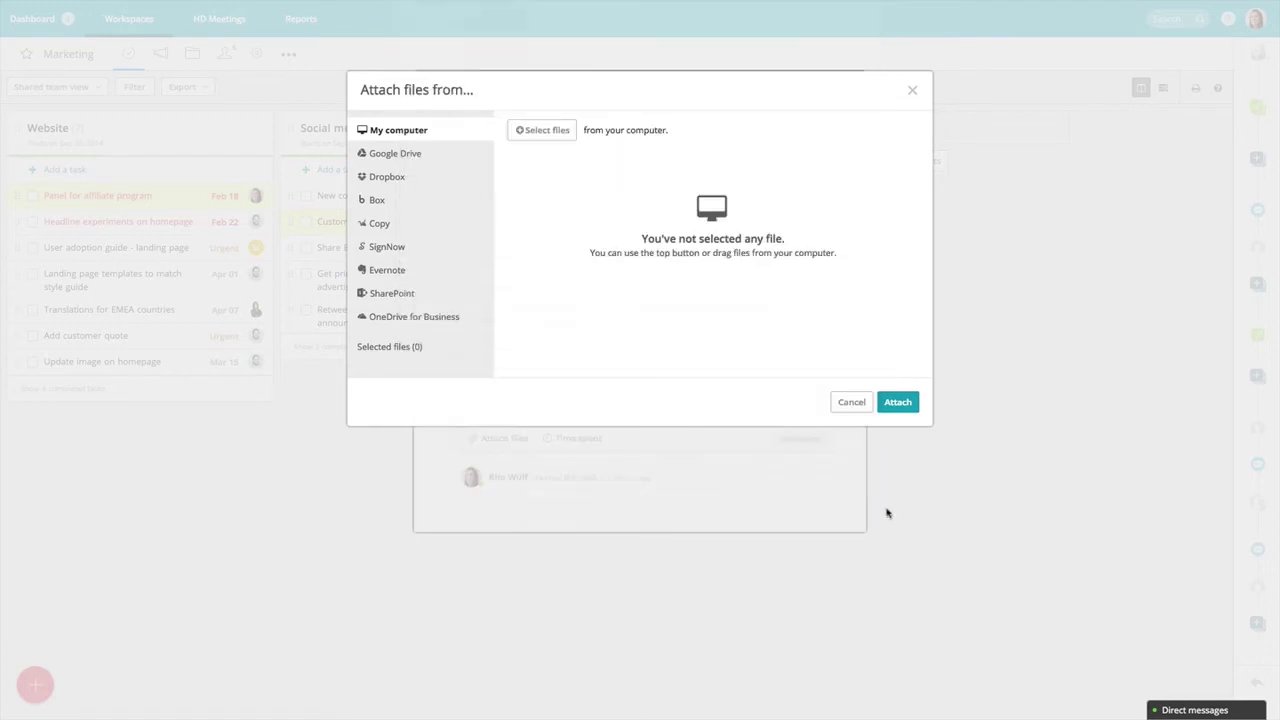
click(898, 403)
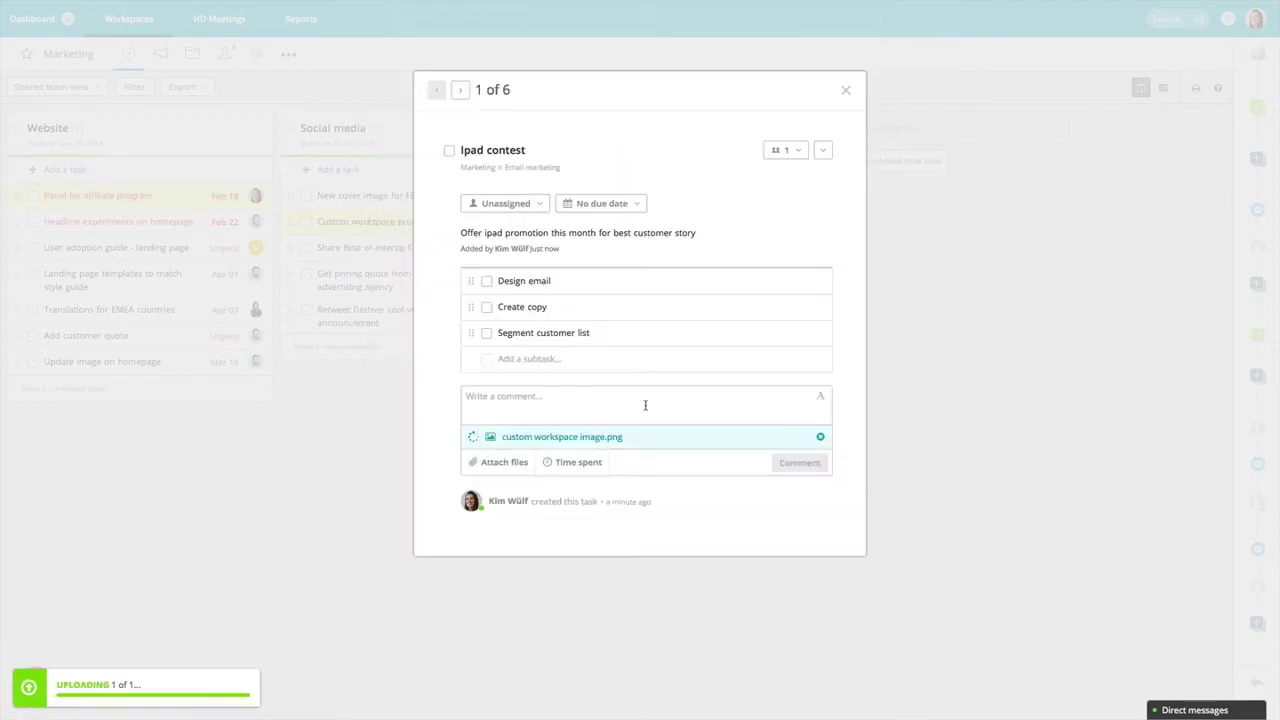
Post the comment 'Here is the image for the promo' with the image.
text(Here ist he)
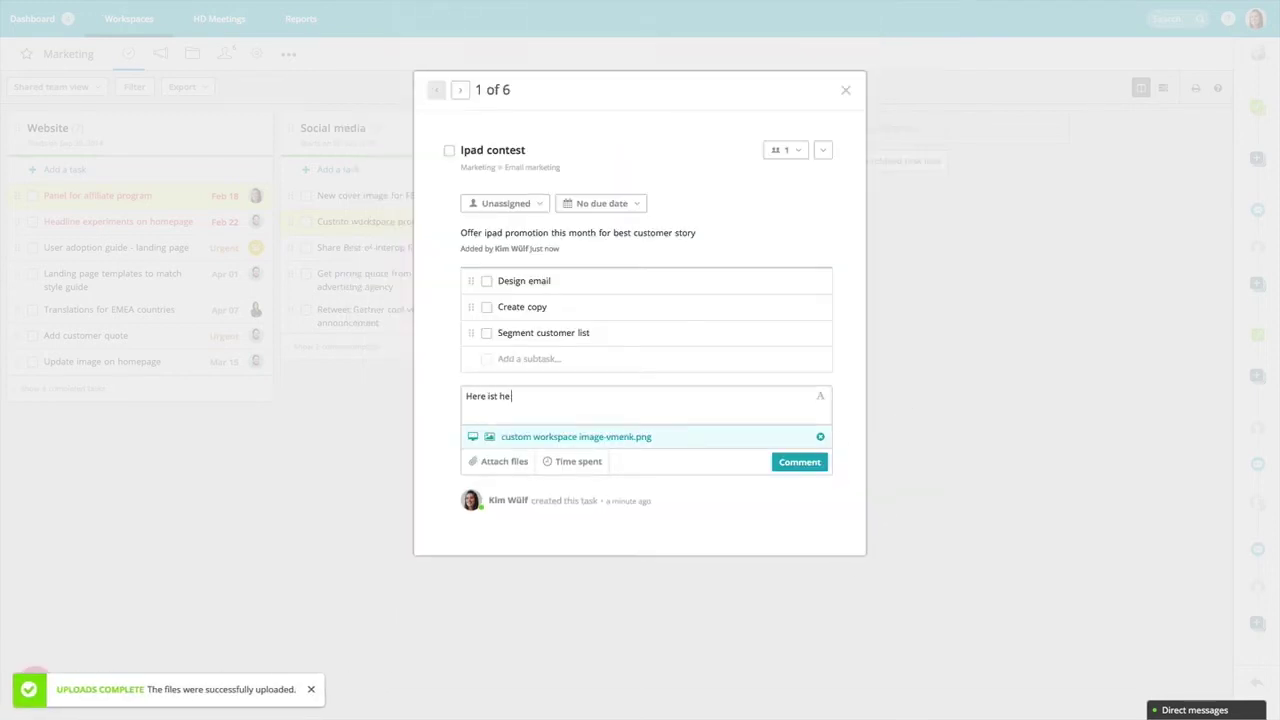
key(BackSpace)
key(BackSpace)
key(BackSpace)
text(the image for the prom)
key(BackSpace)
key(BackSpace)
text(omo)
click(798, 463)
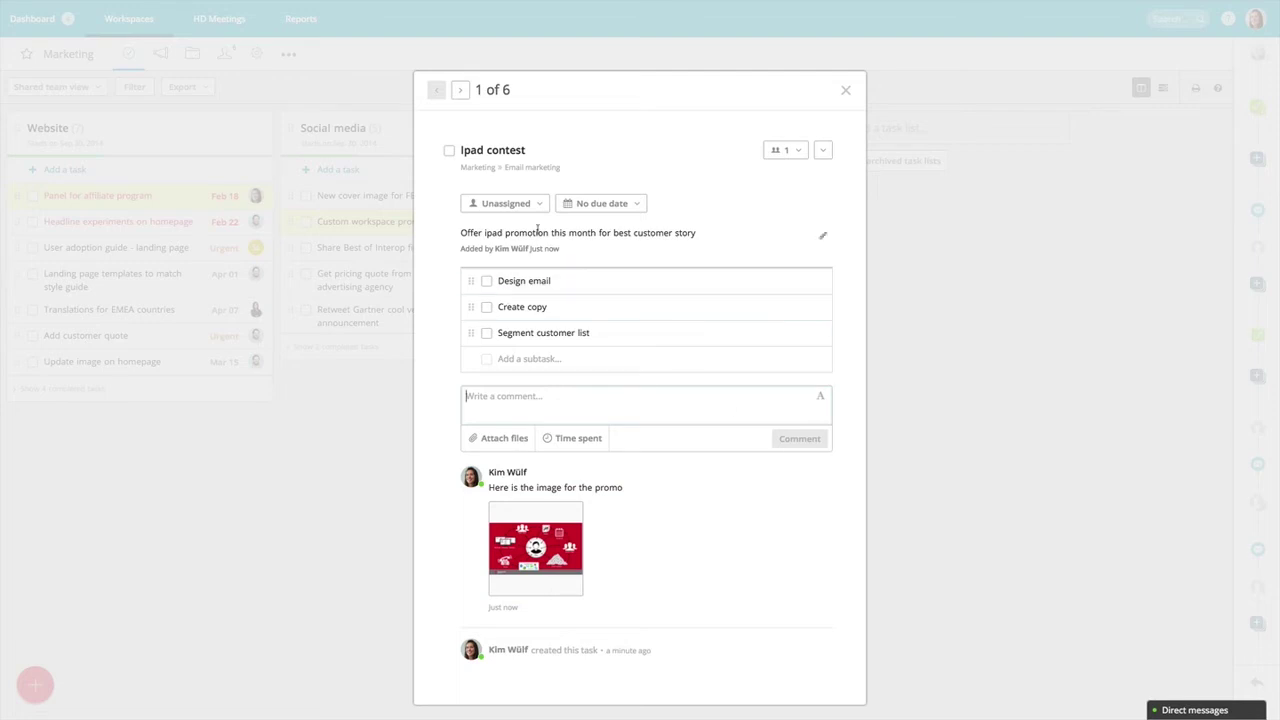
Assign the Ipad contest task to a coworker found by name search.
click(515, 205)
text(sar)
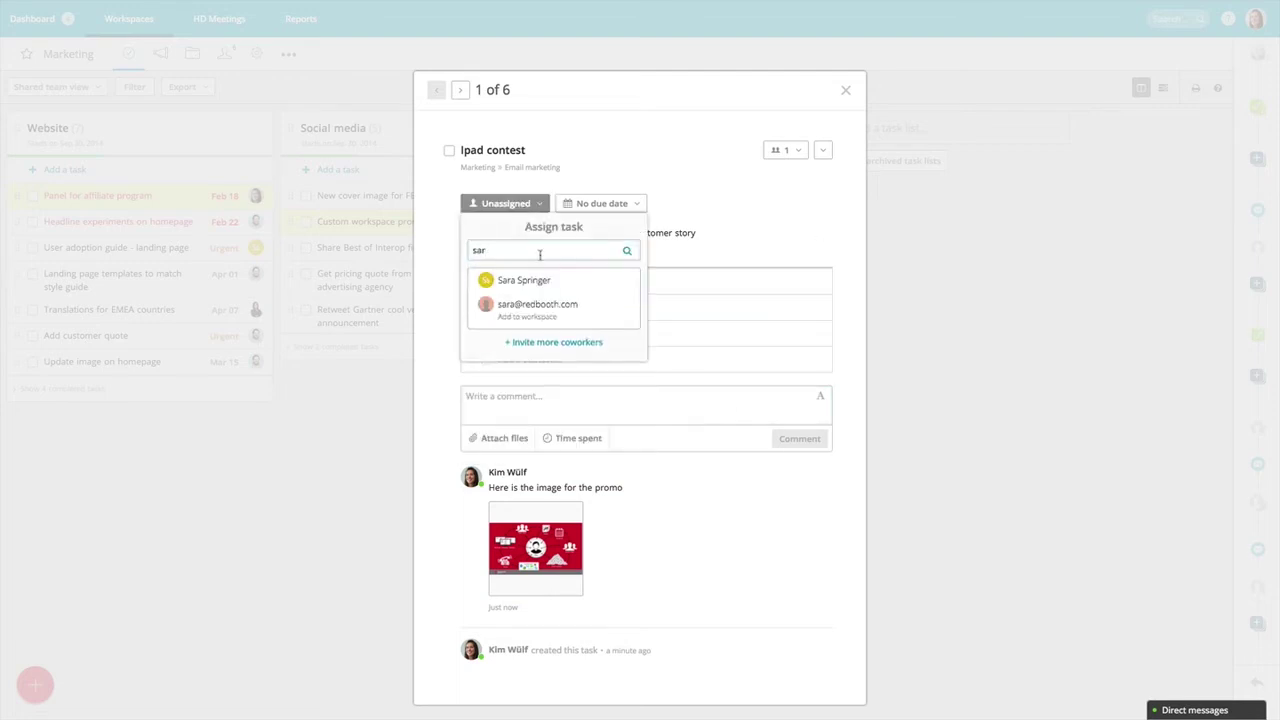
click(540, 286)
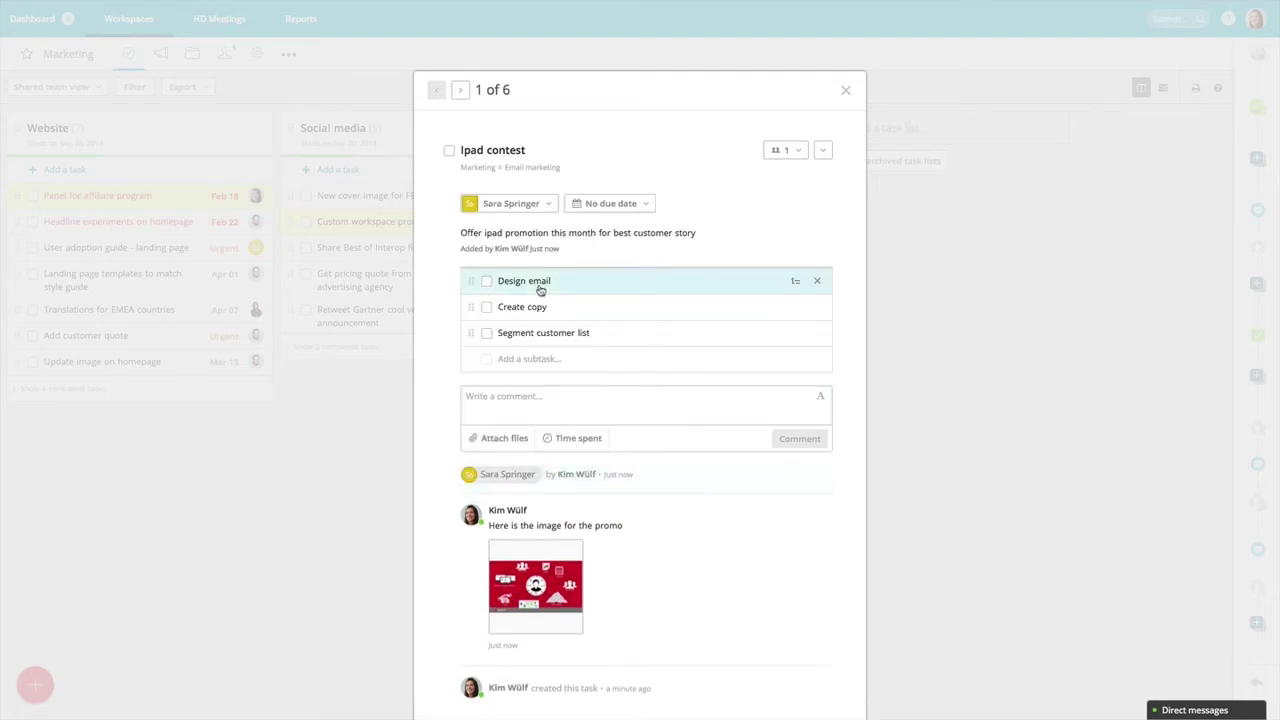
Set the task's due date to March 4 and return to the Marketing board.
click(626, 203)
click(706, 266)
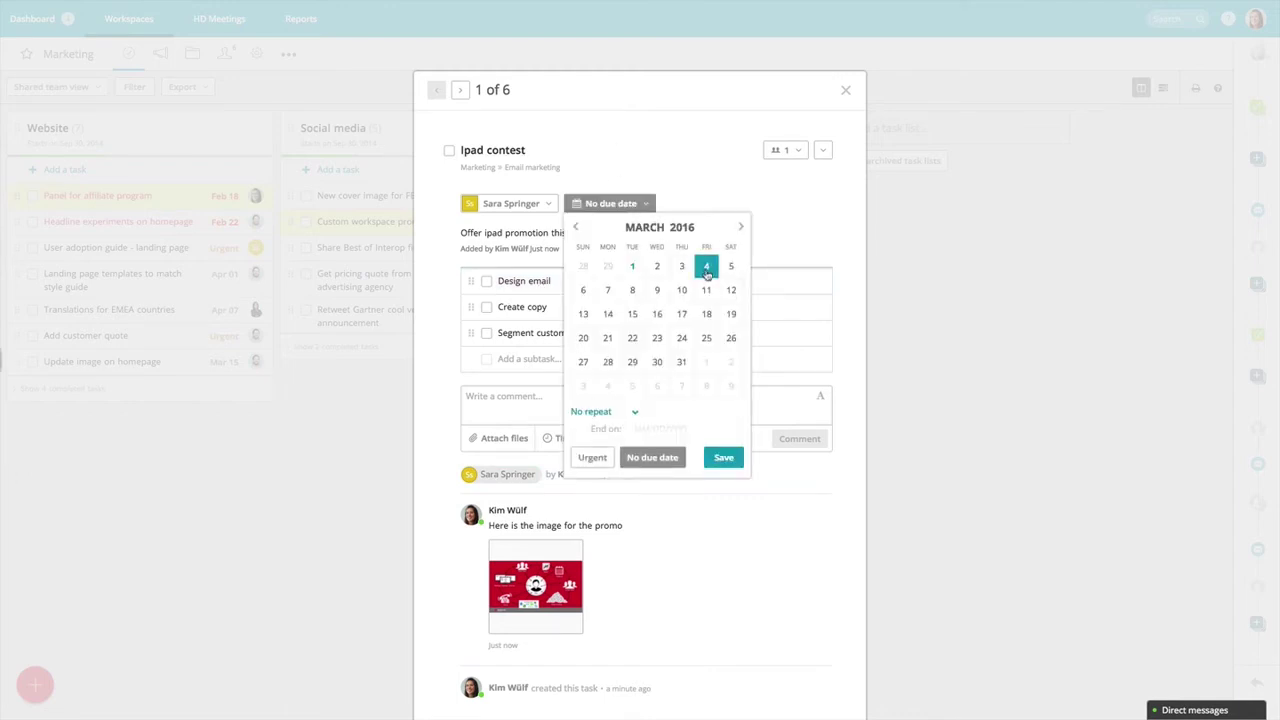
click(728, 457)
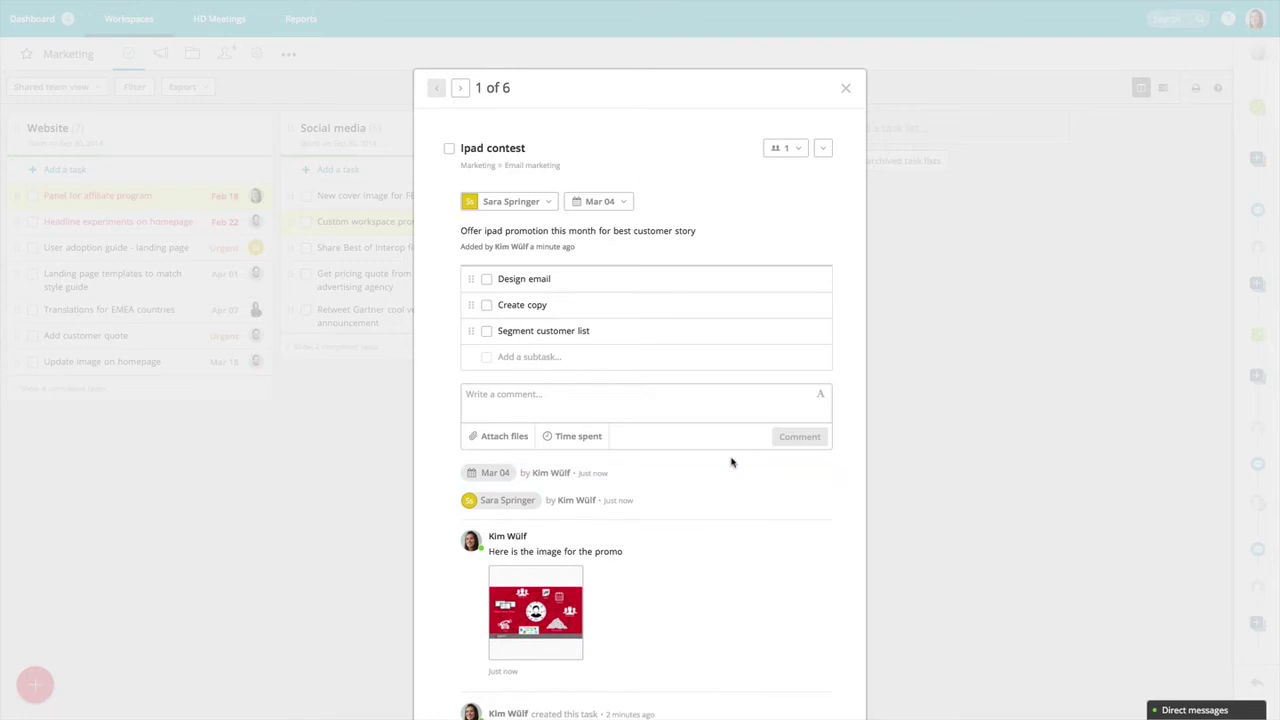
click(847, 86)
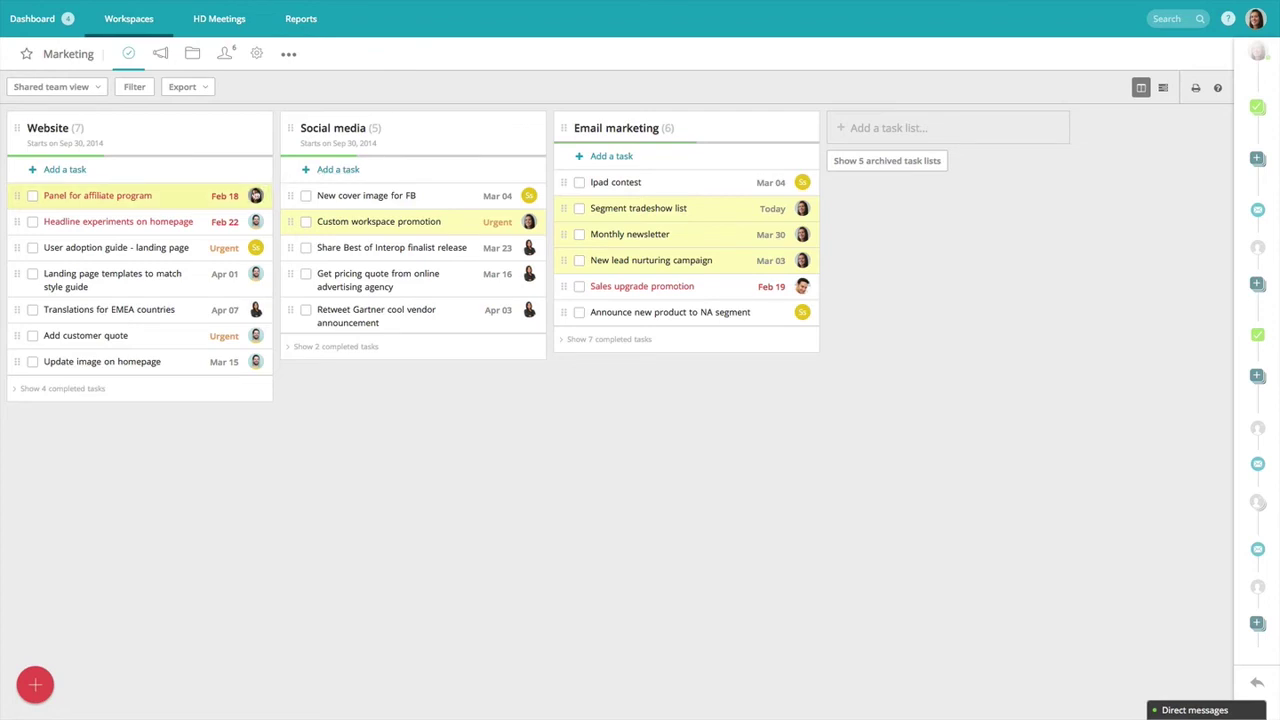
click(193, 223)
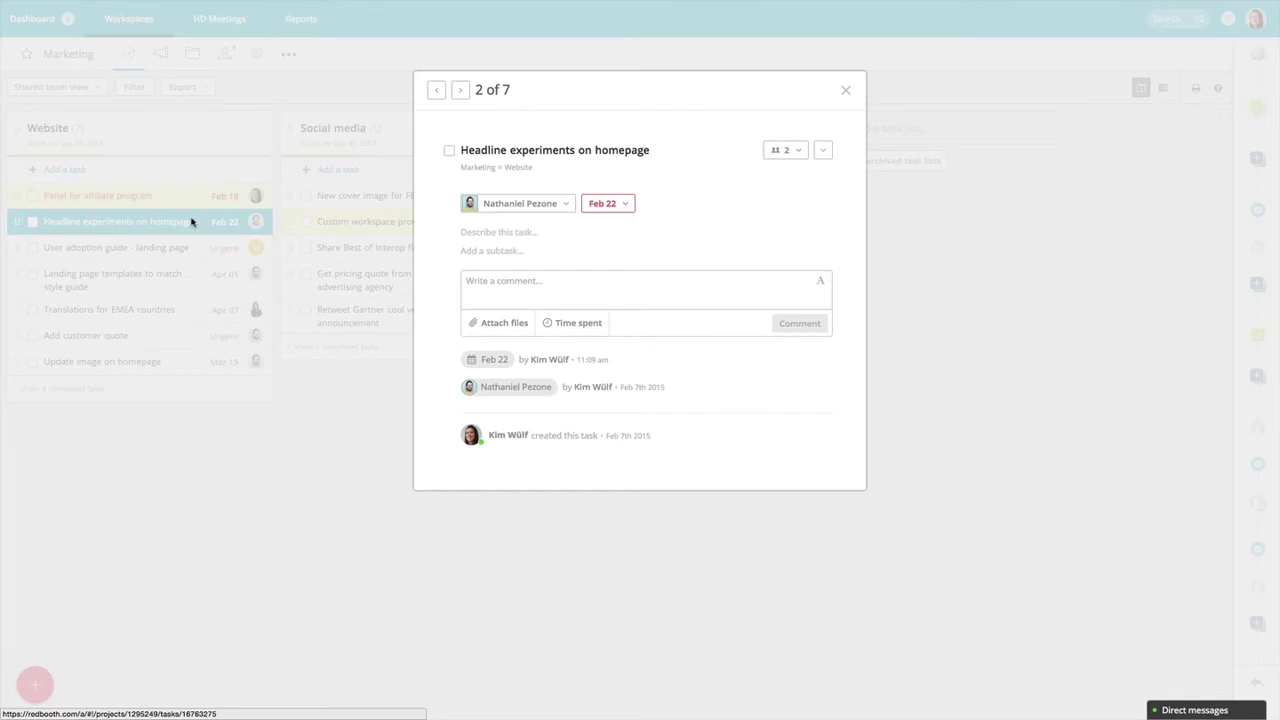
click(471, 281)
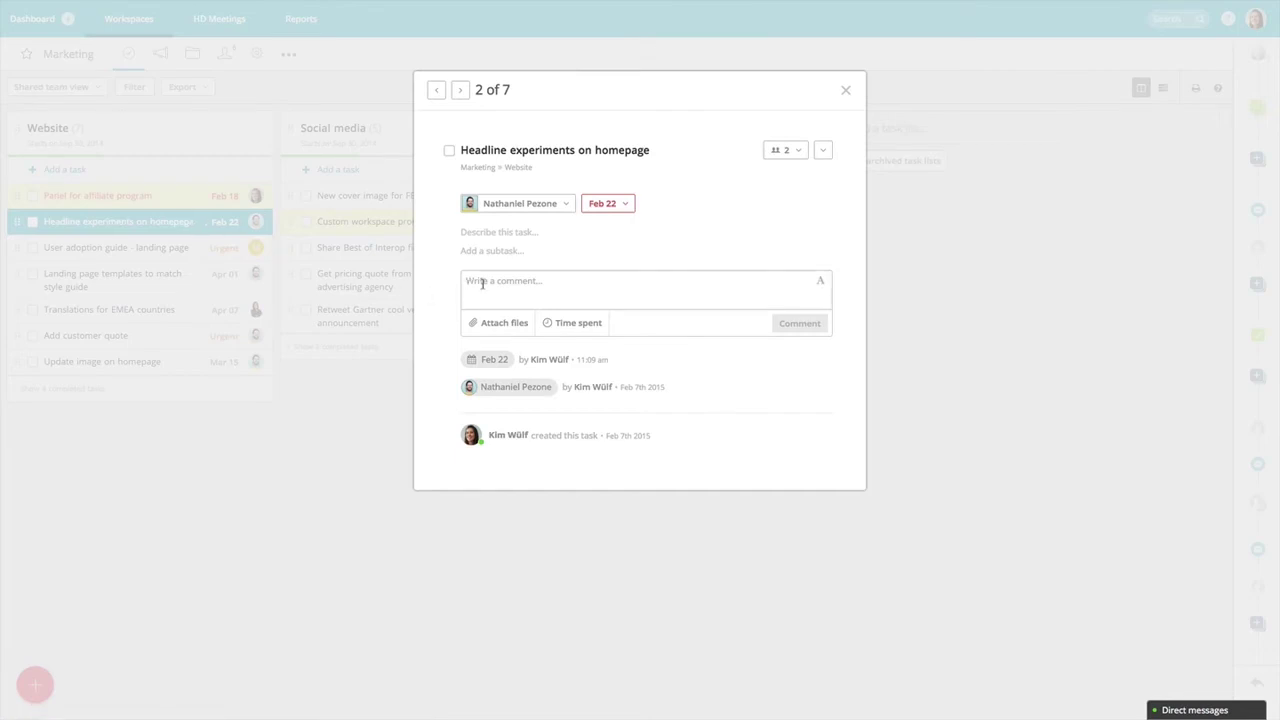
text(Do you need a ha)
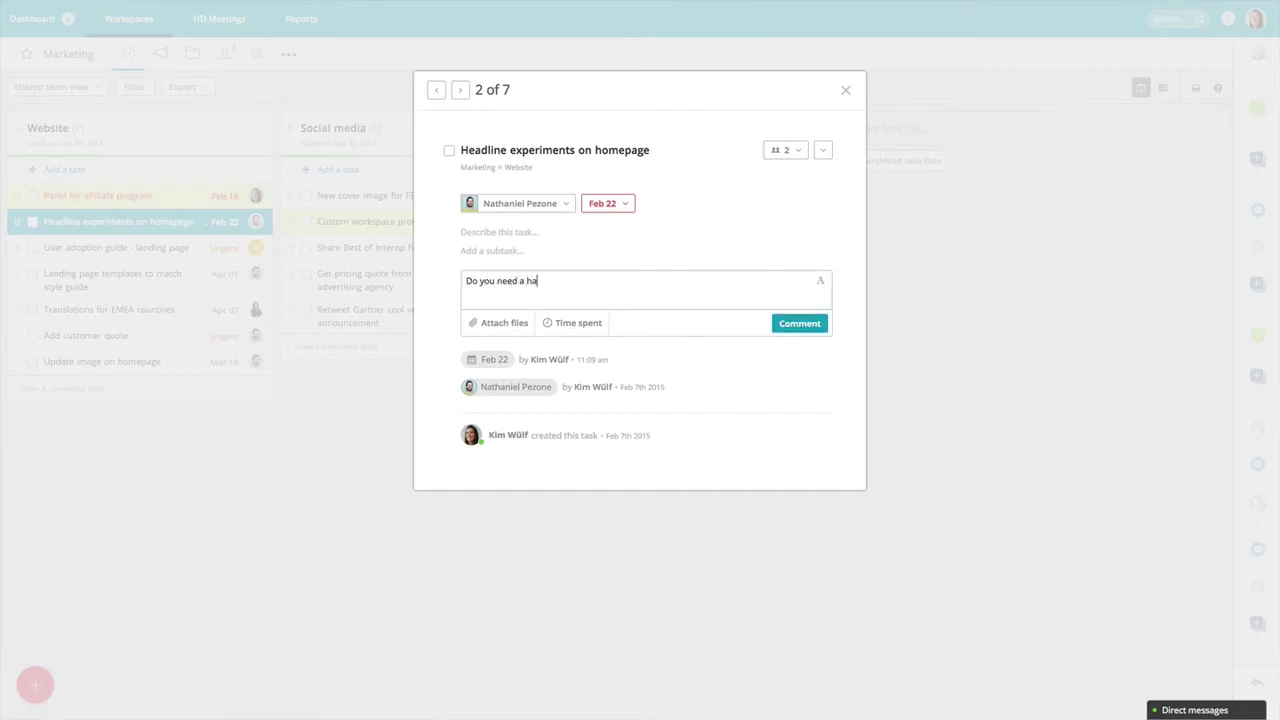
text(nd with this @na)
click(503, 326)
text(?)
click(805, 323)
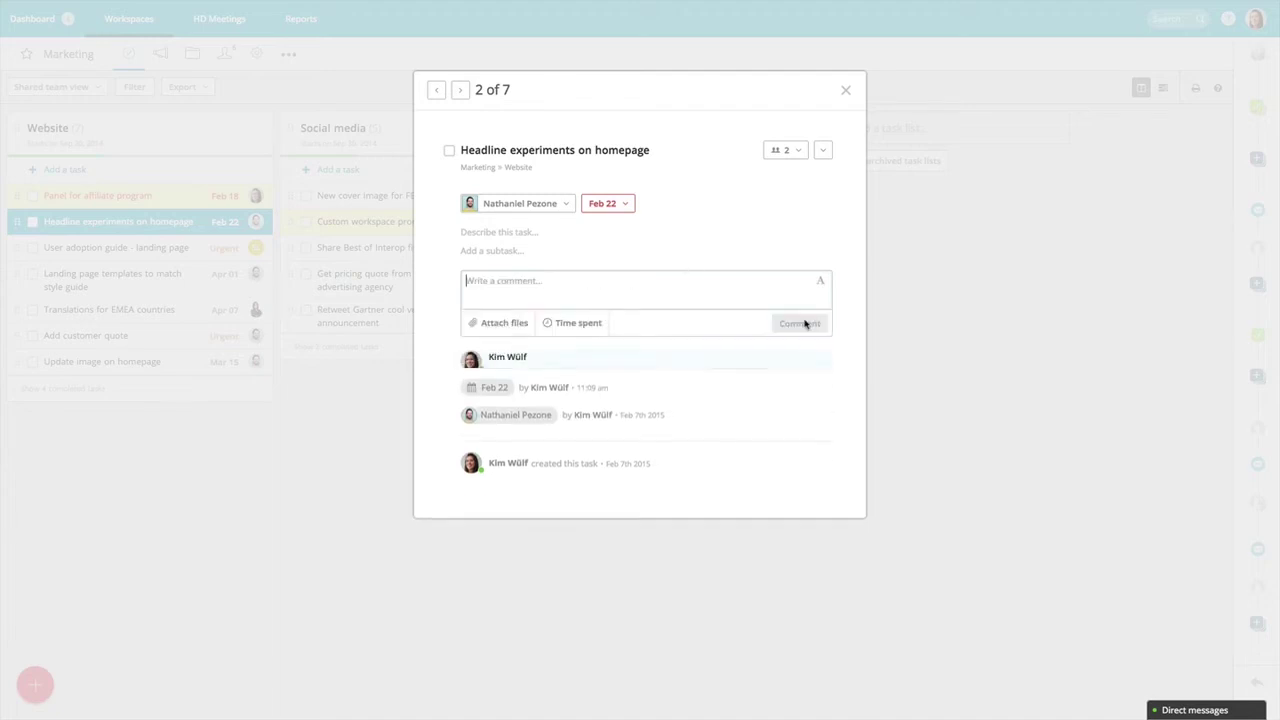
click(844, 91)
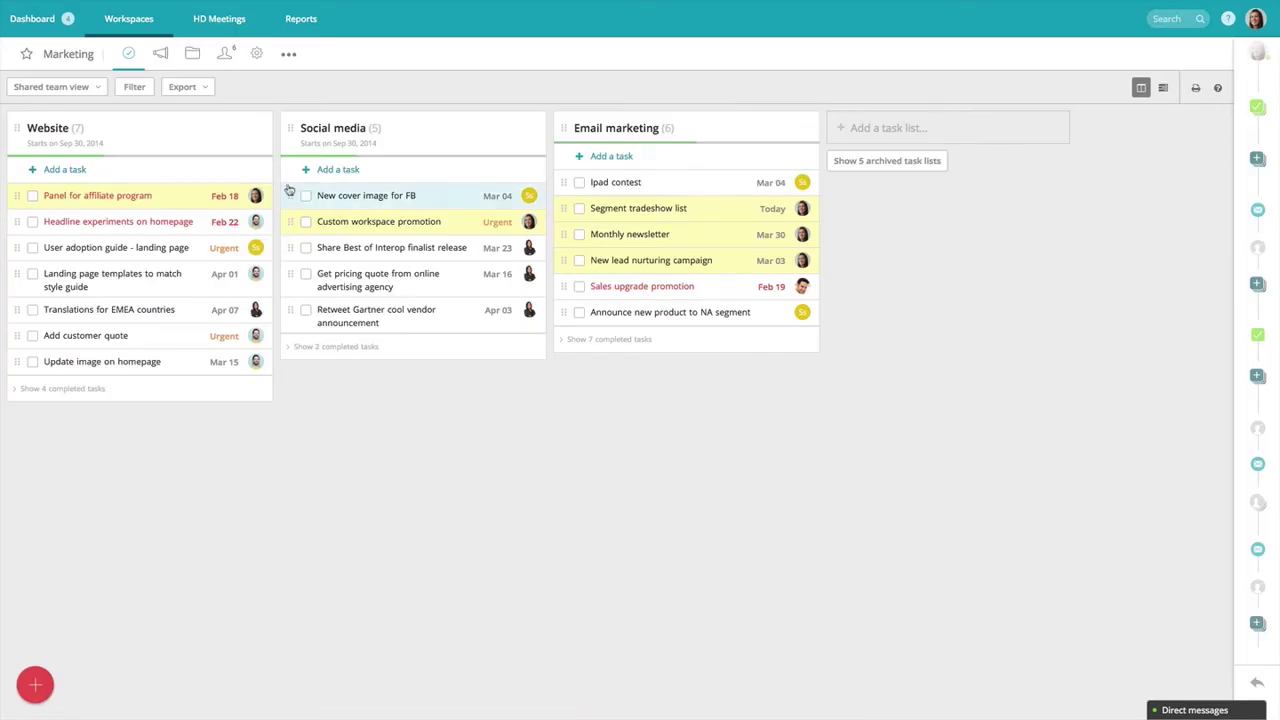
Open the Panel for affiliate program task and post 'The panel is done' mentioning a teammate.
click(177, 197)
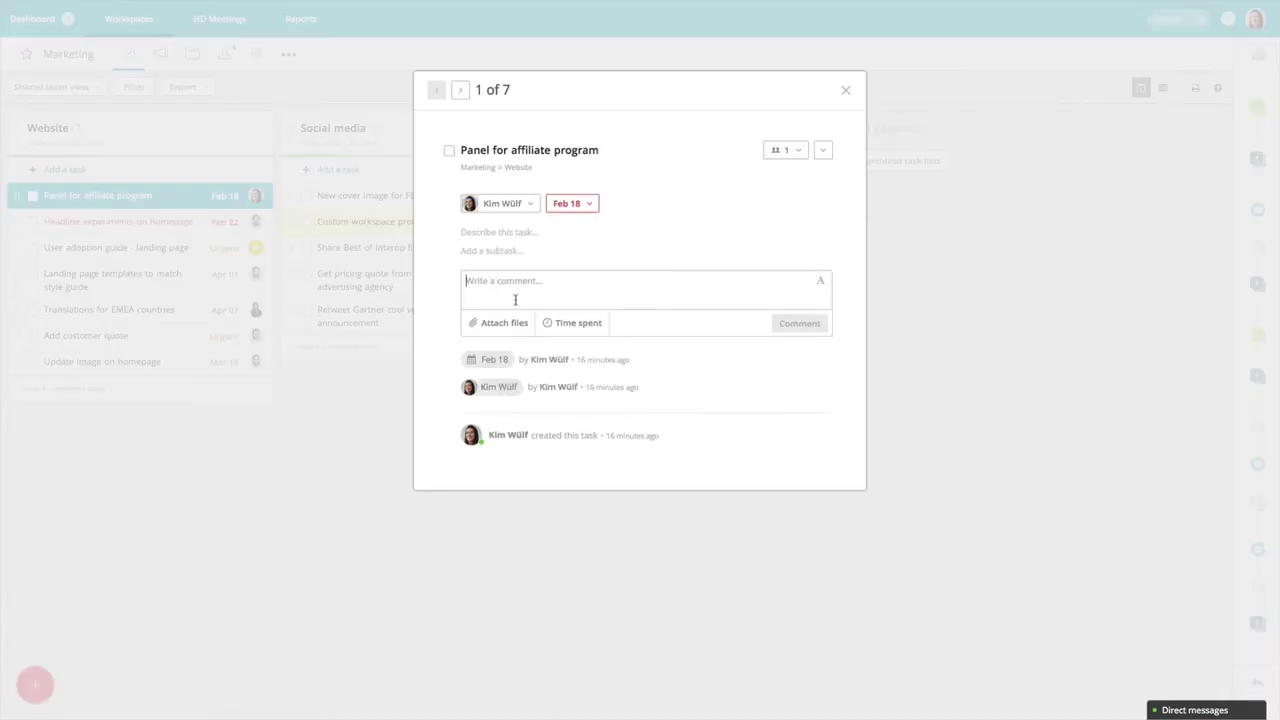
text(@juli)
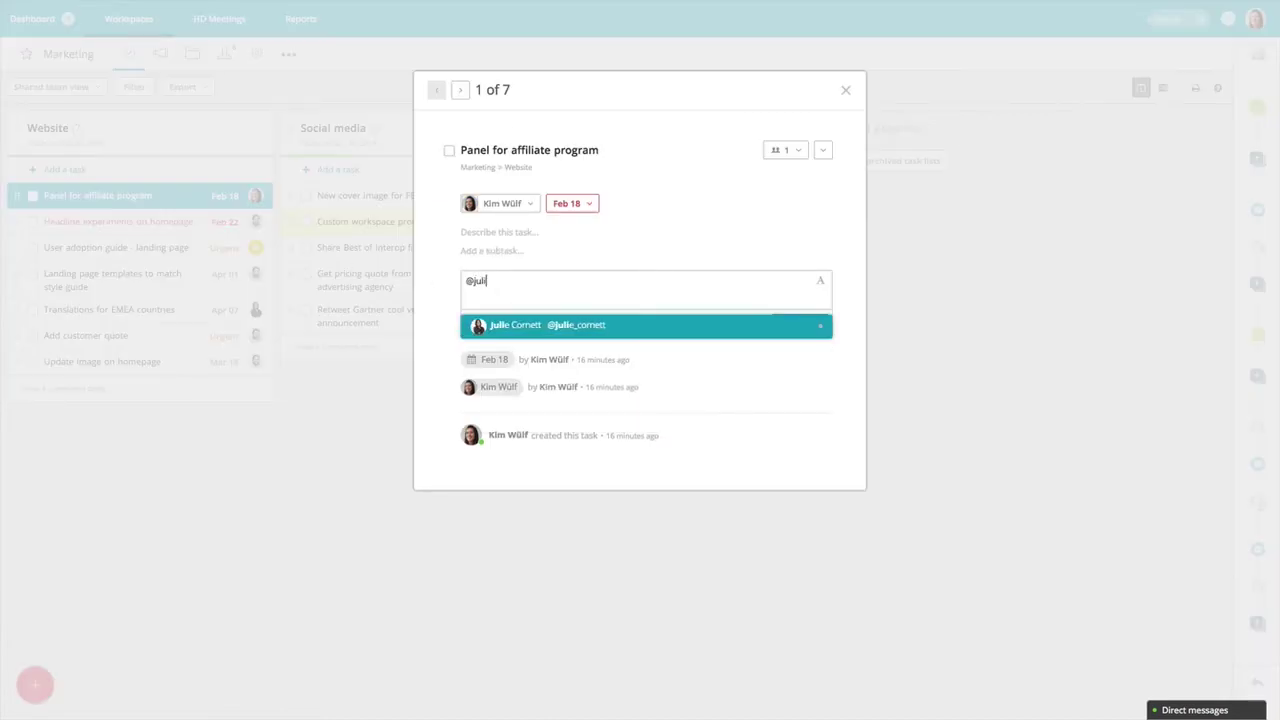
click(548, 324)
text(The)
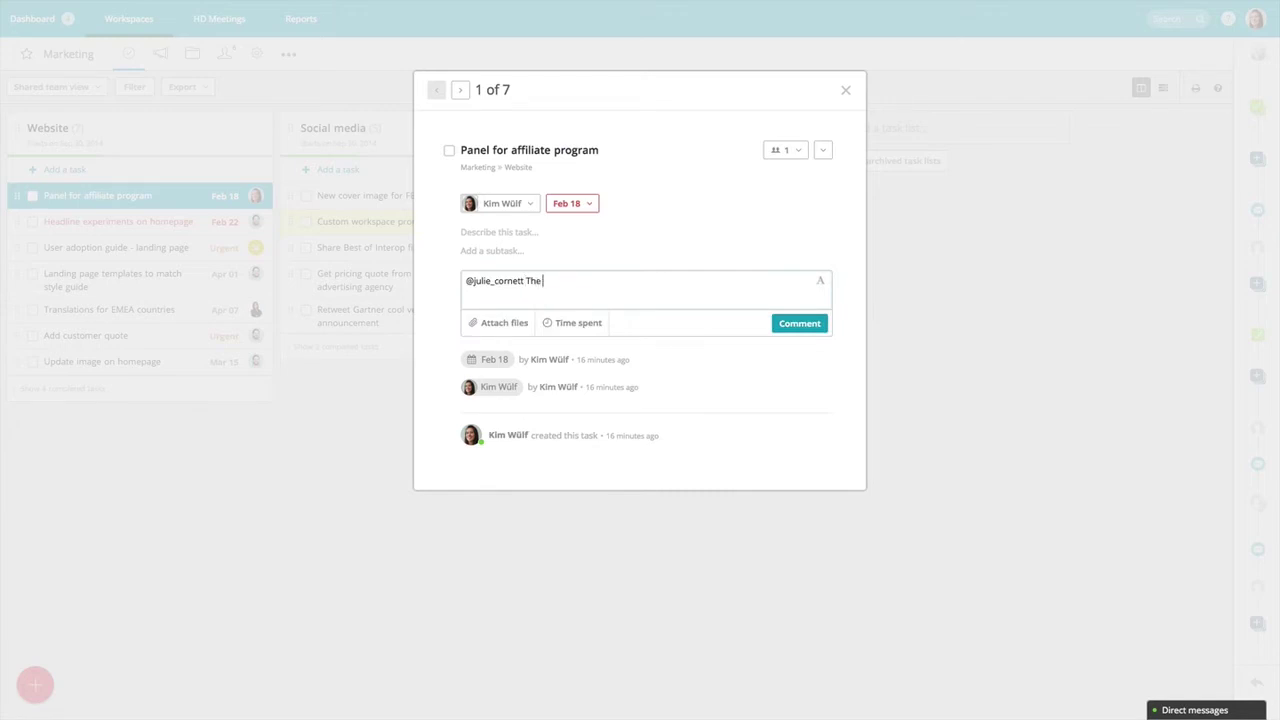
text( panel is done!)
click(785, 324)
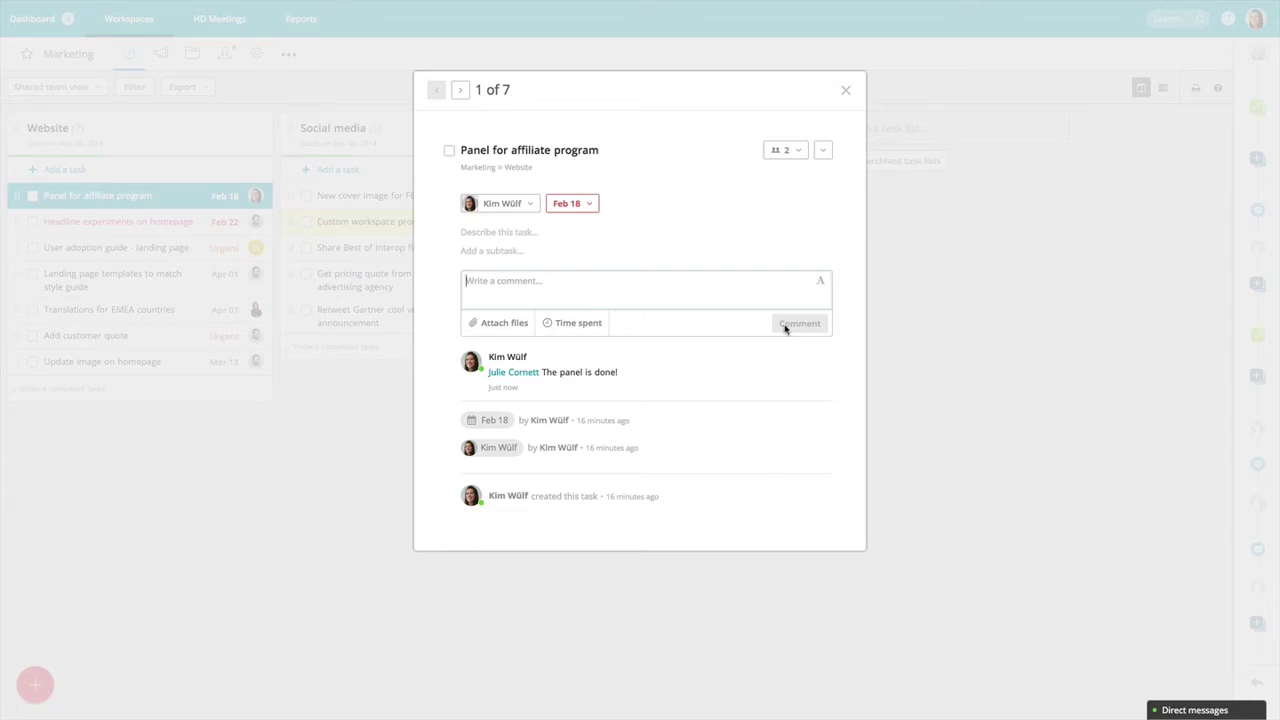
Add two more teammates to the notify list, then mark the task resolved and close it.
click(785, 155)
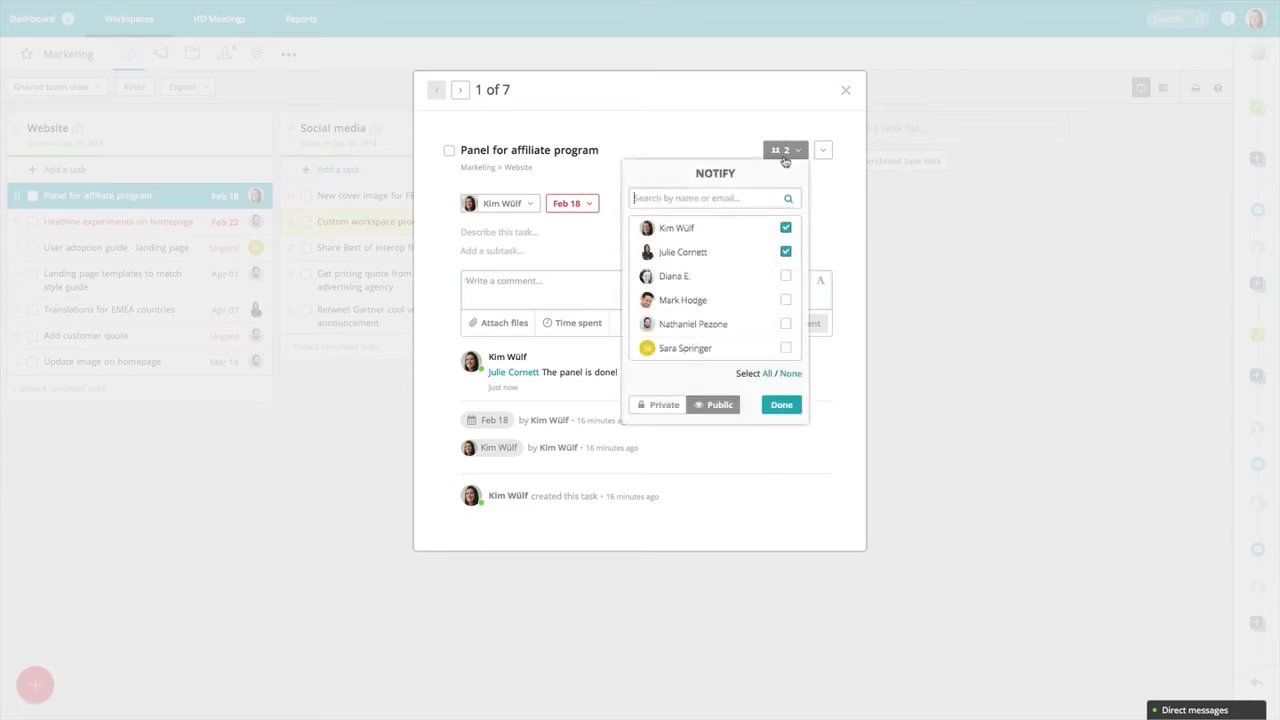
click(786, 277)
click(787, 301)
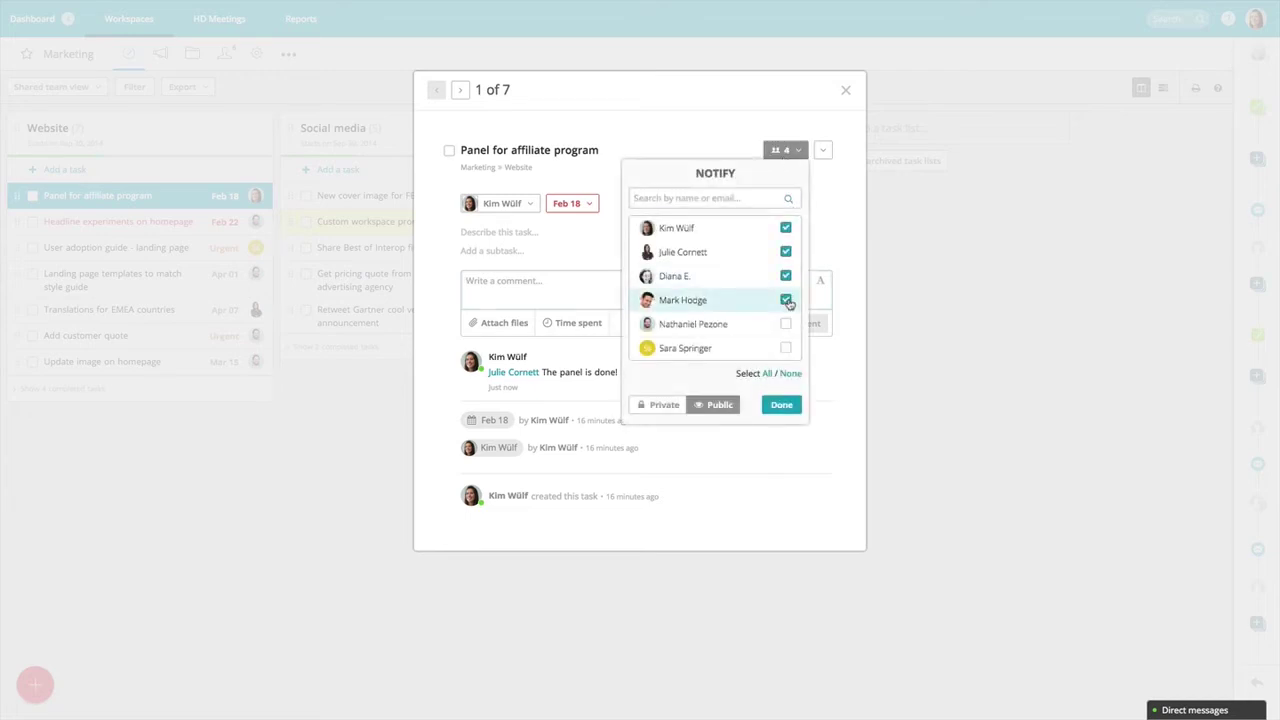
click(781, 405)
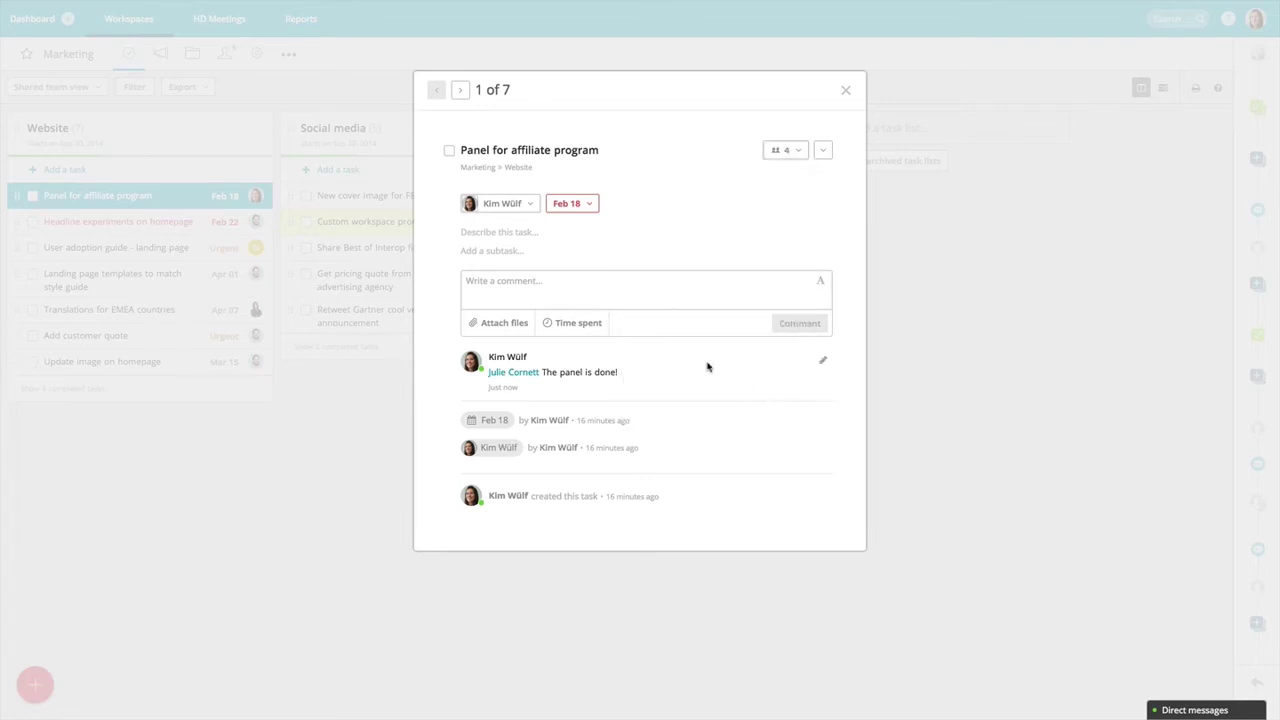
click(450, 151)
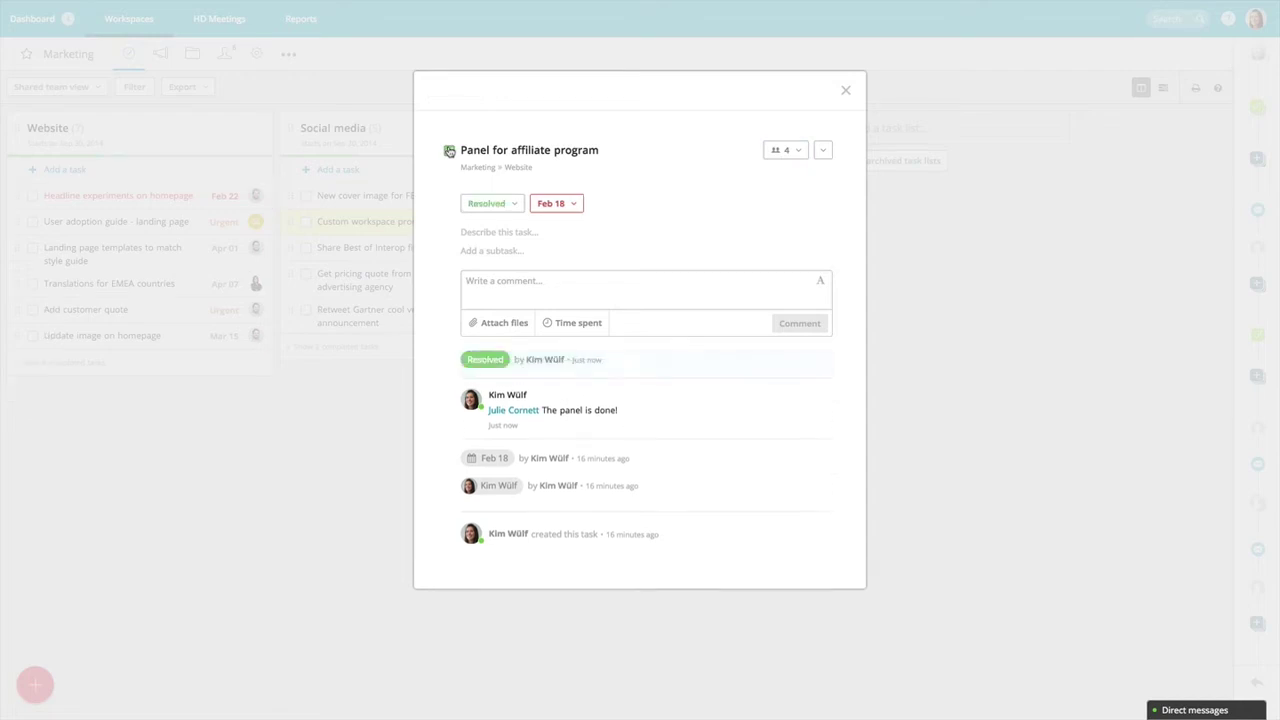
click(845, 91)
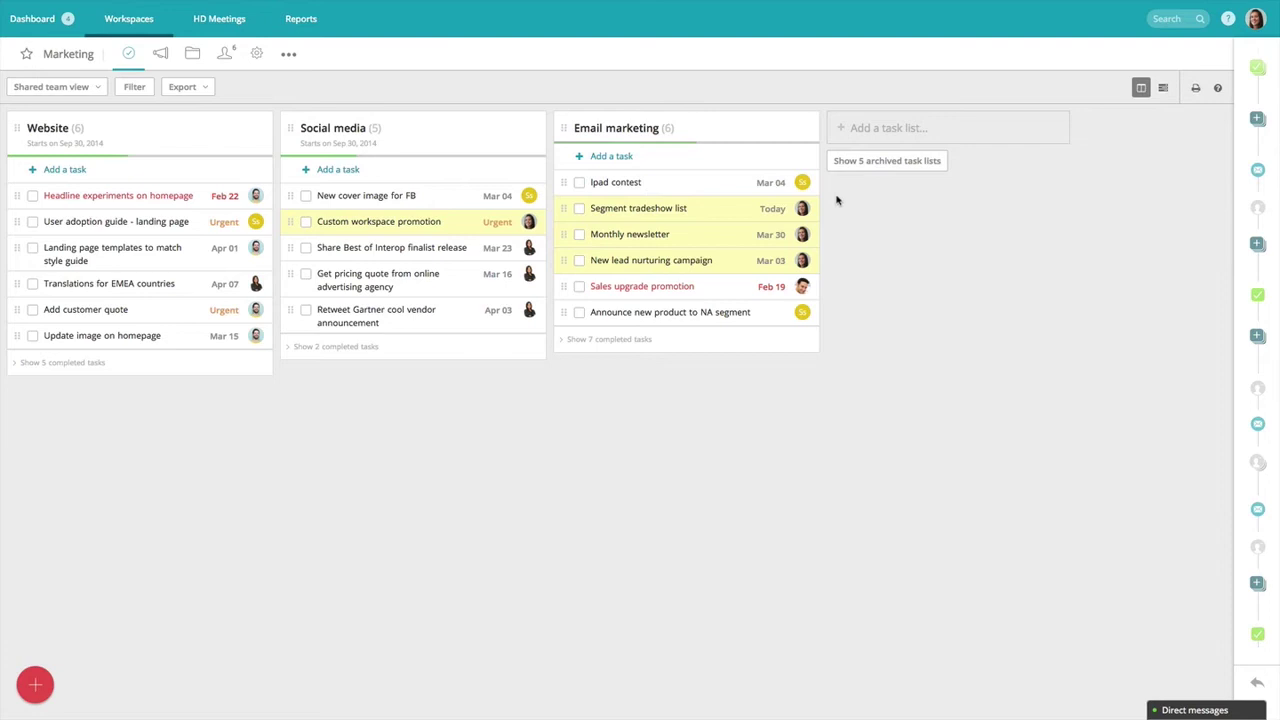
Create a Blog task list on the board with the task 'Interview guest bloggers'.
click(853, 130)
text(Bl)
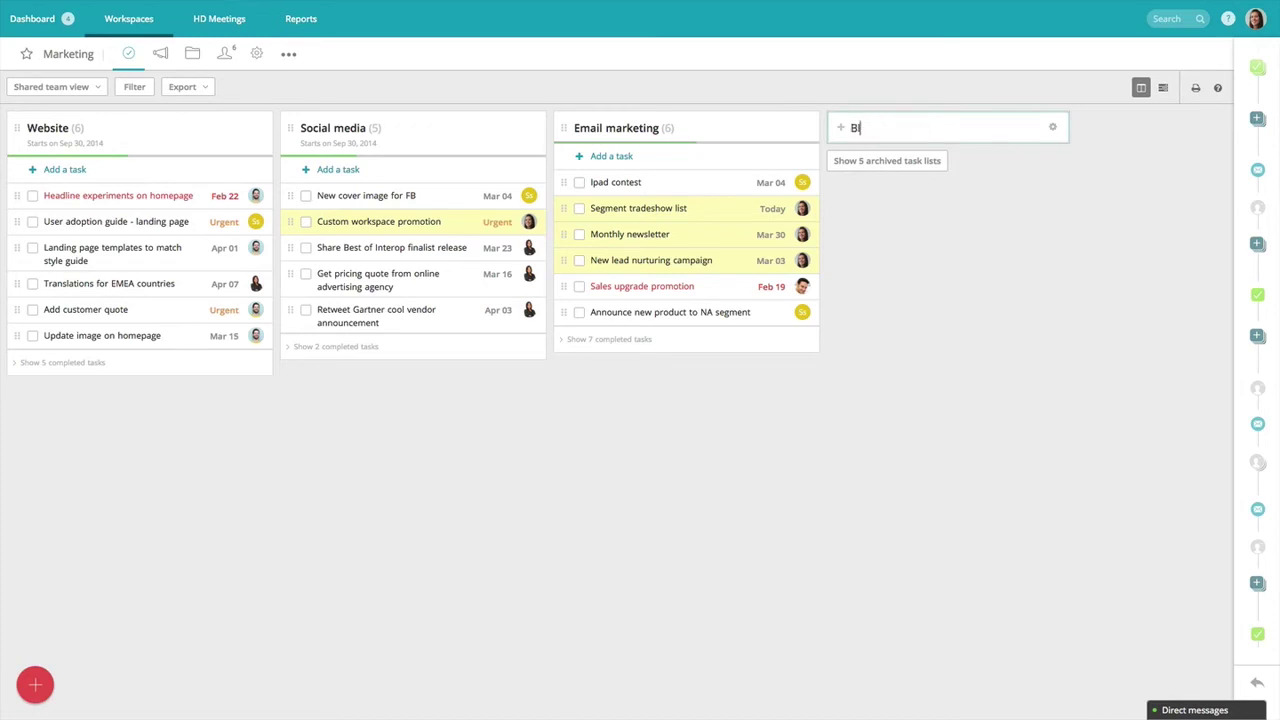
text(ogt)
key(Return)
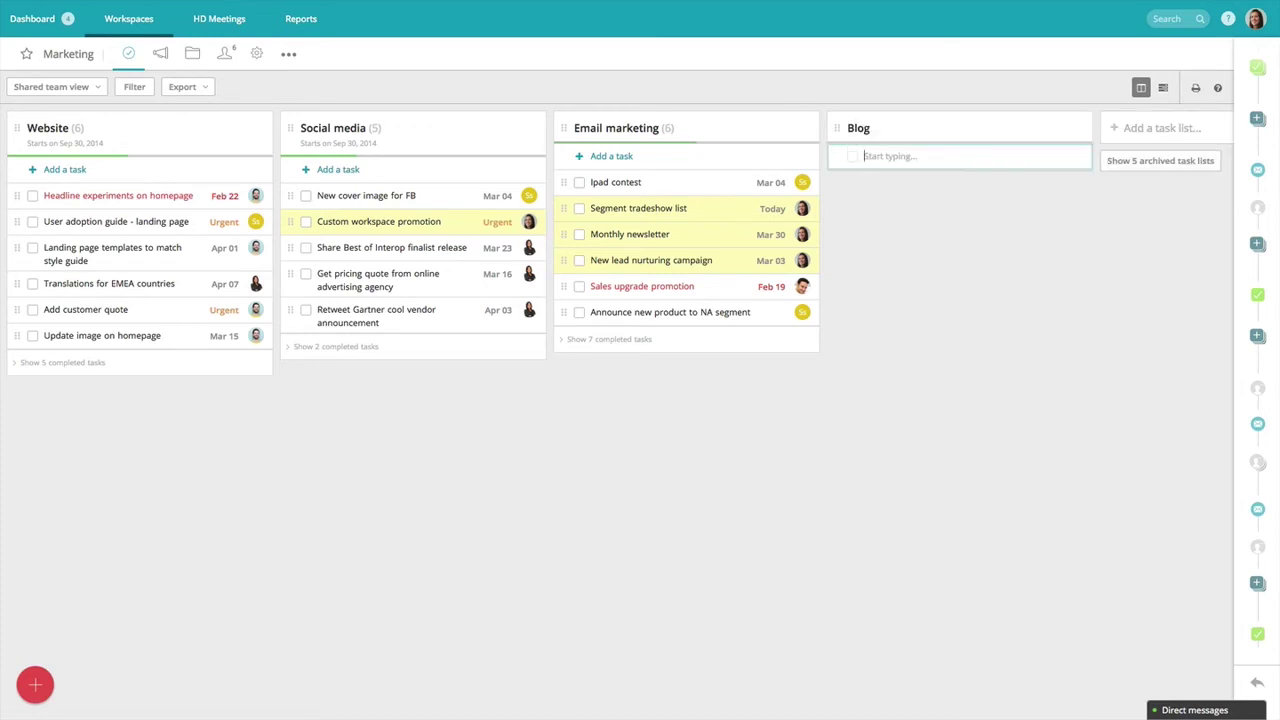
text(Interview guest bloggers)
key(Return)
Add the tasks 'Update monthly calendar' and 'Blog about gantt chart' to the Blog list.
text(U)
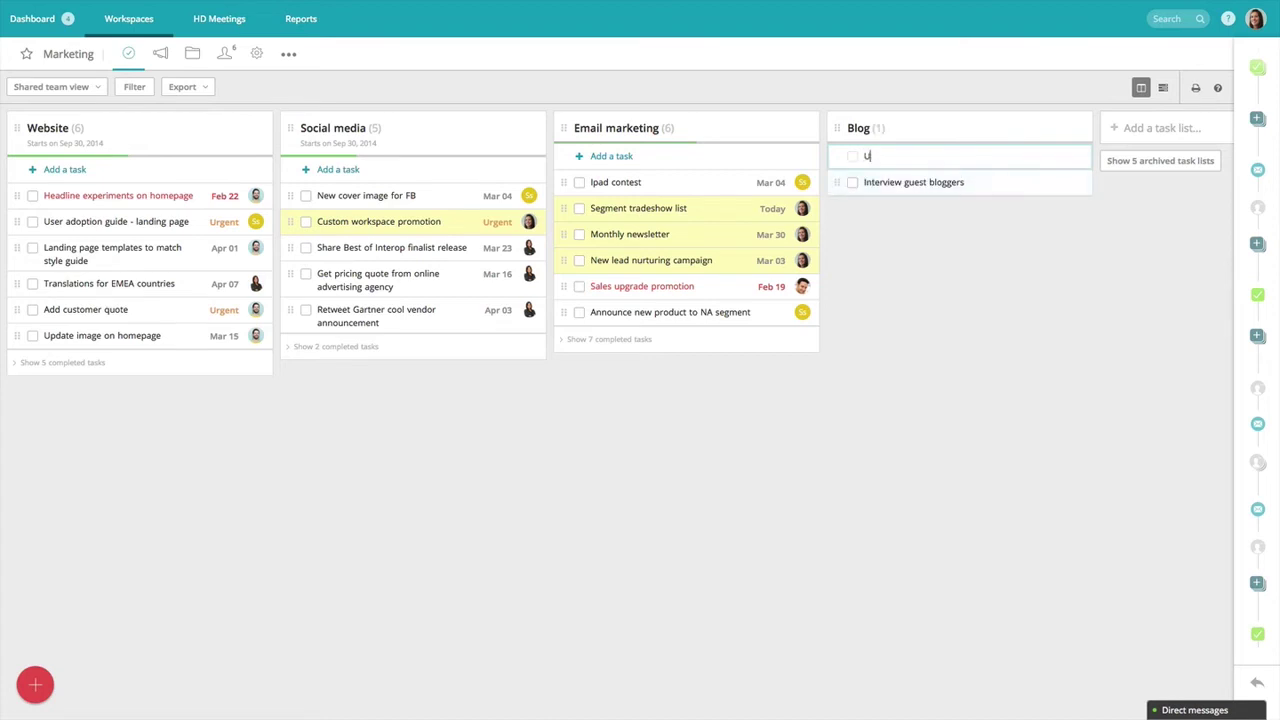
text(pdate monthly calendar)
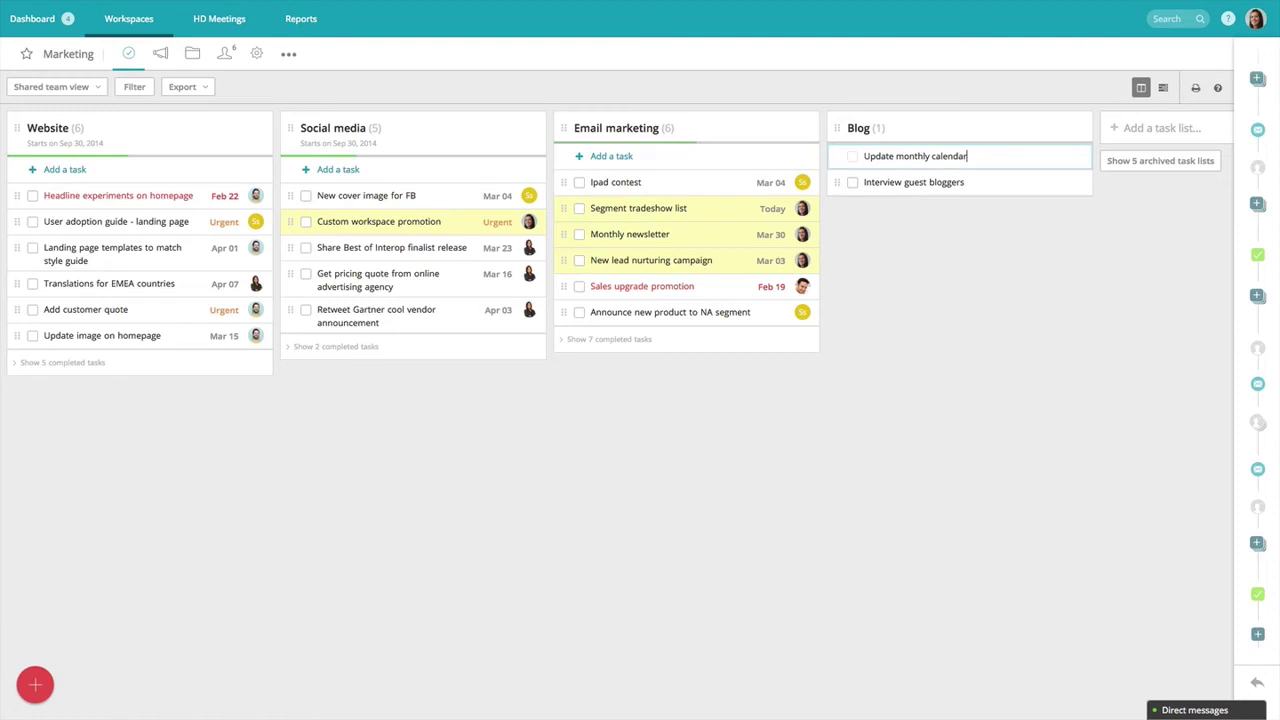
key(Return)
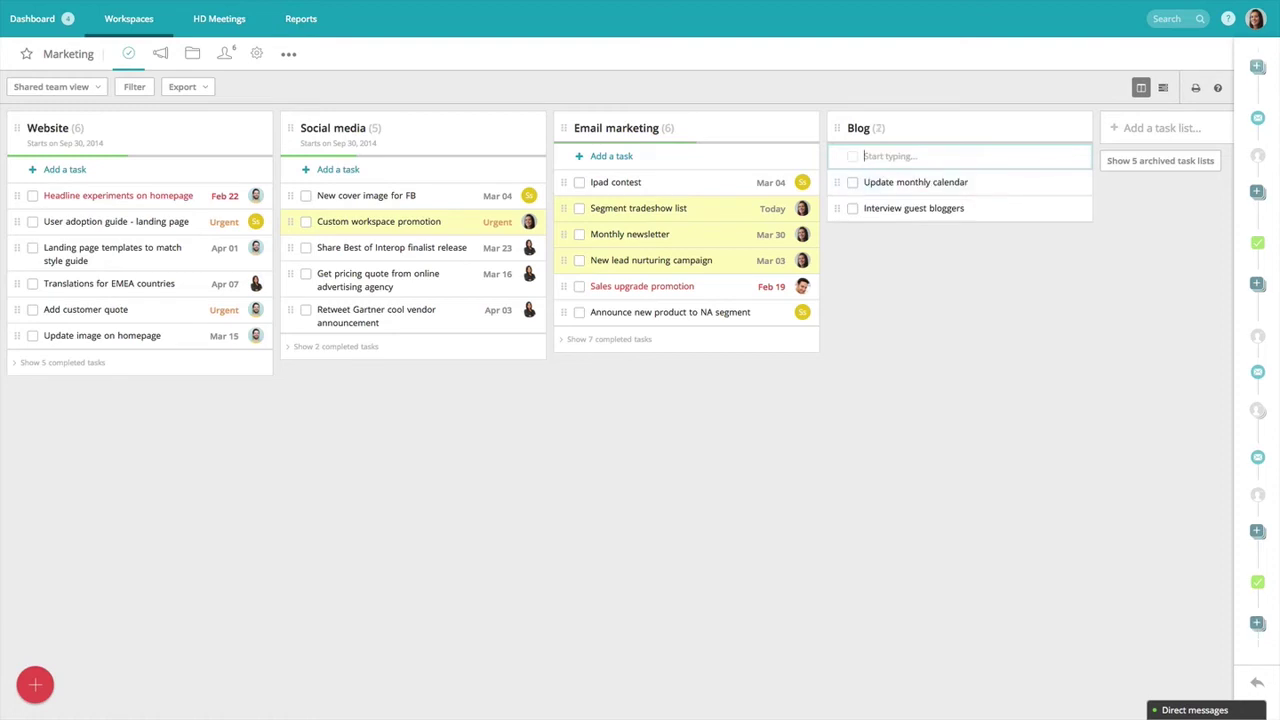
text(Blog about gantt chat)
key(BackSpace)
text(rt)
key(Return)
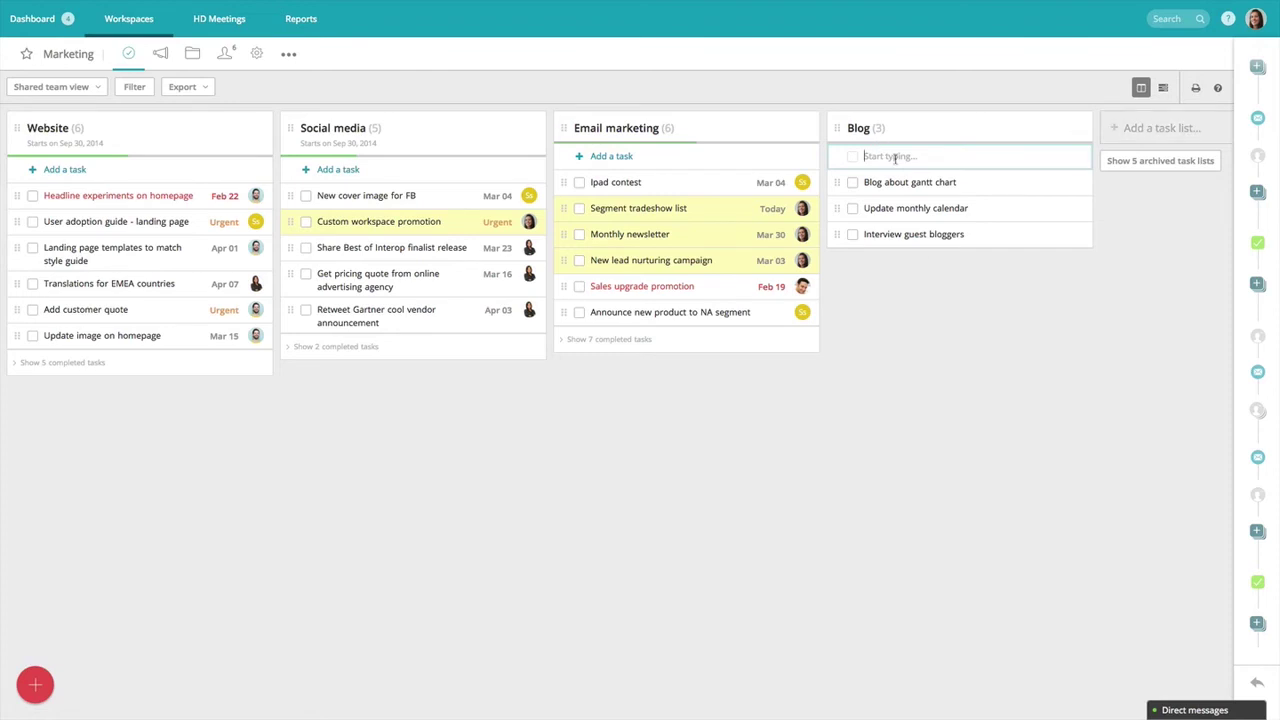
Multi-select Blog about gantt chart, Update monthly calendar and Interview guest bloggers, and assign them to one teammate.
ctrl+click(911, 183)
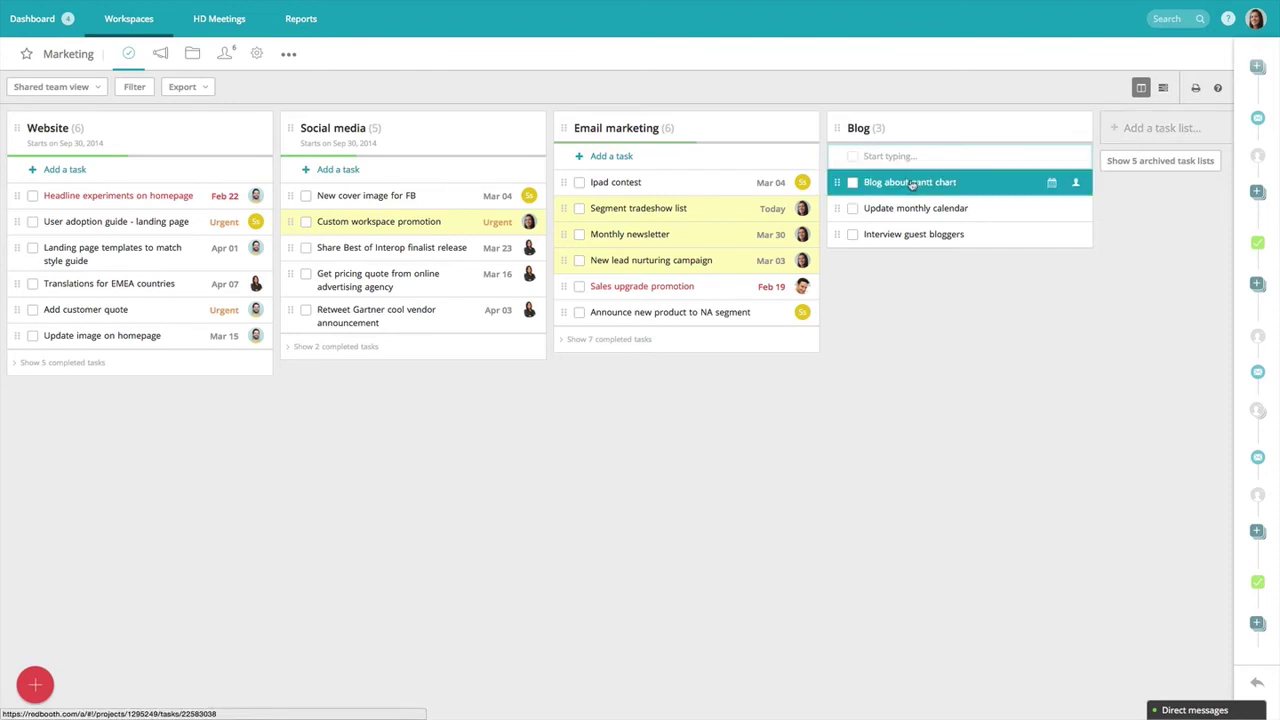
ctrl+click(915, 209)
ctrl+click(914, 234)
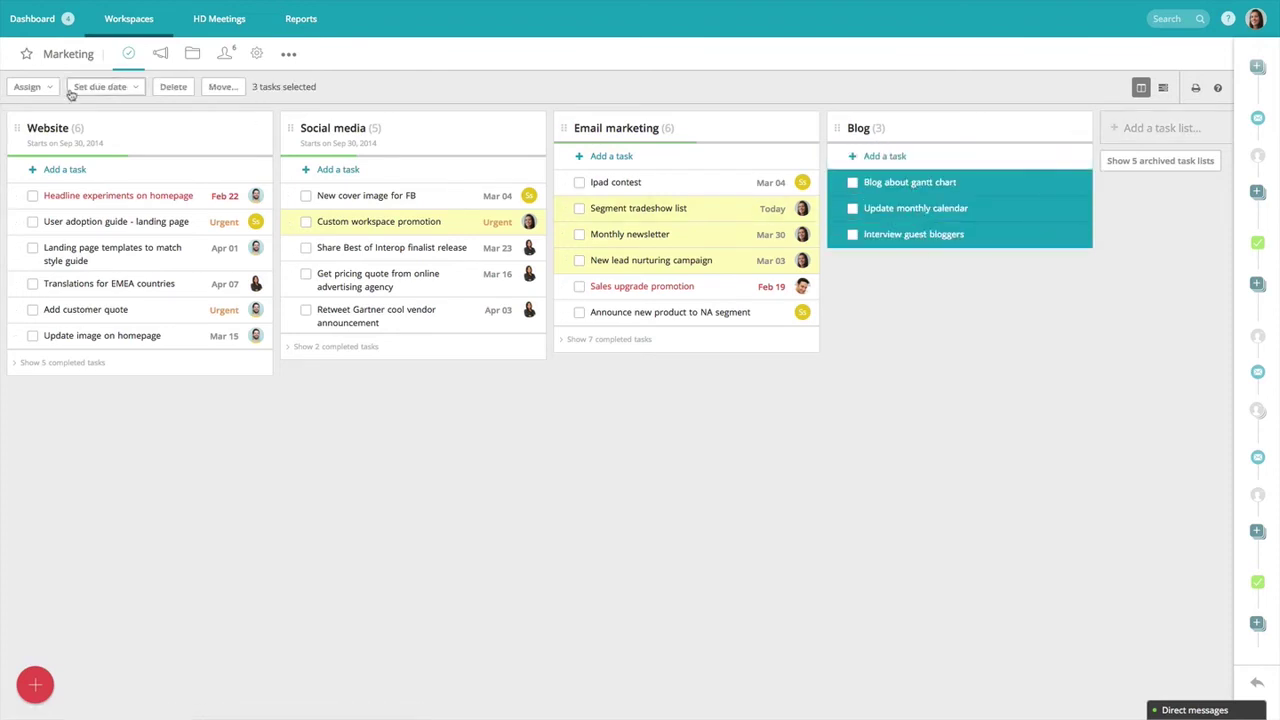
click(28, 87)
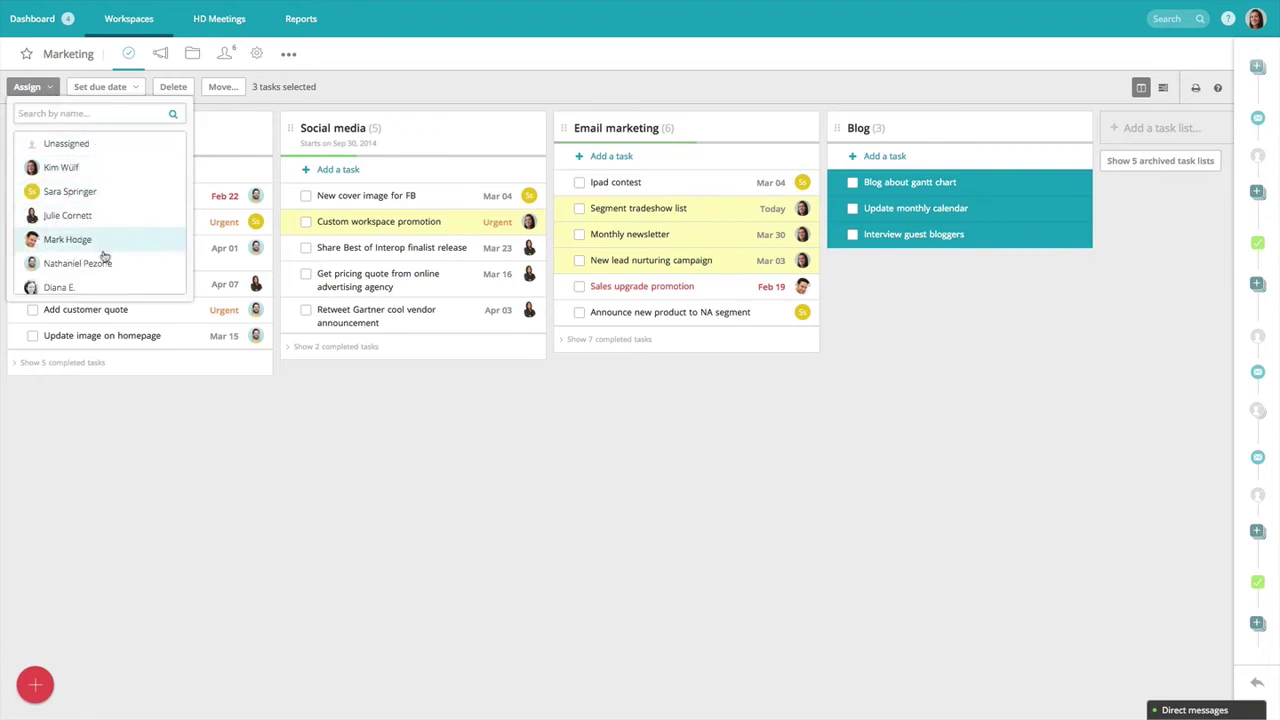
click(101, 287)
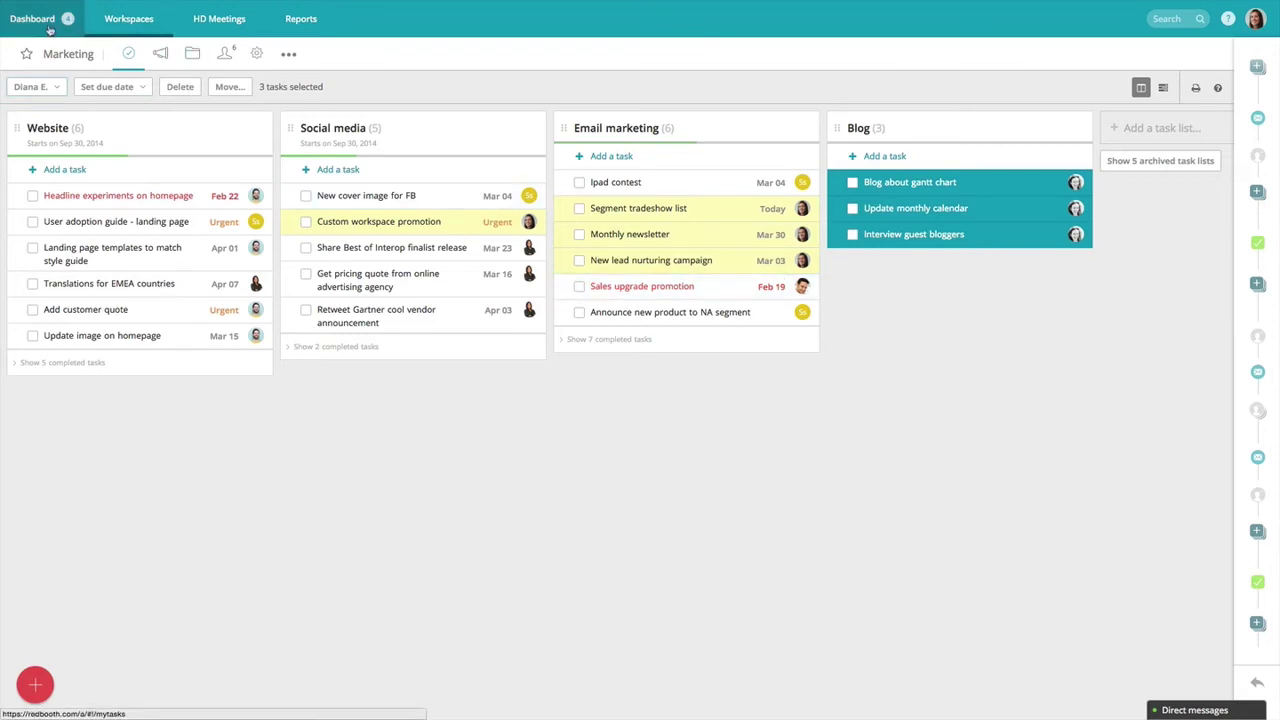
Switch to the Dashboard to see notifications and my tasks under Today, Due soon and Far future.
click(49, 30)
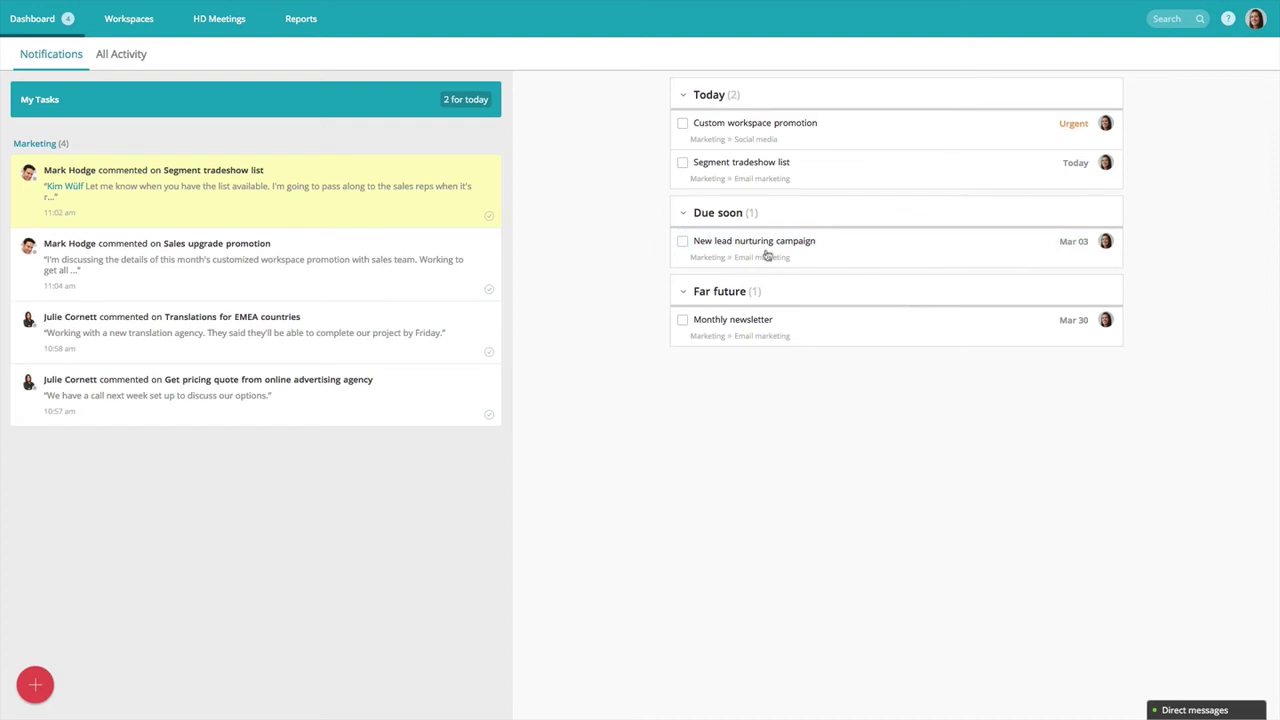
Pick the Marketing workspace from the Workspaces list.
click(140, 14)
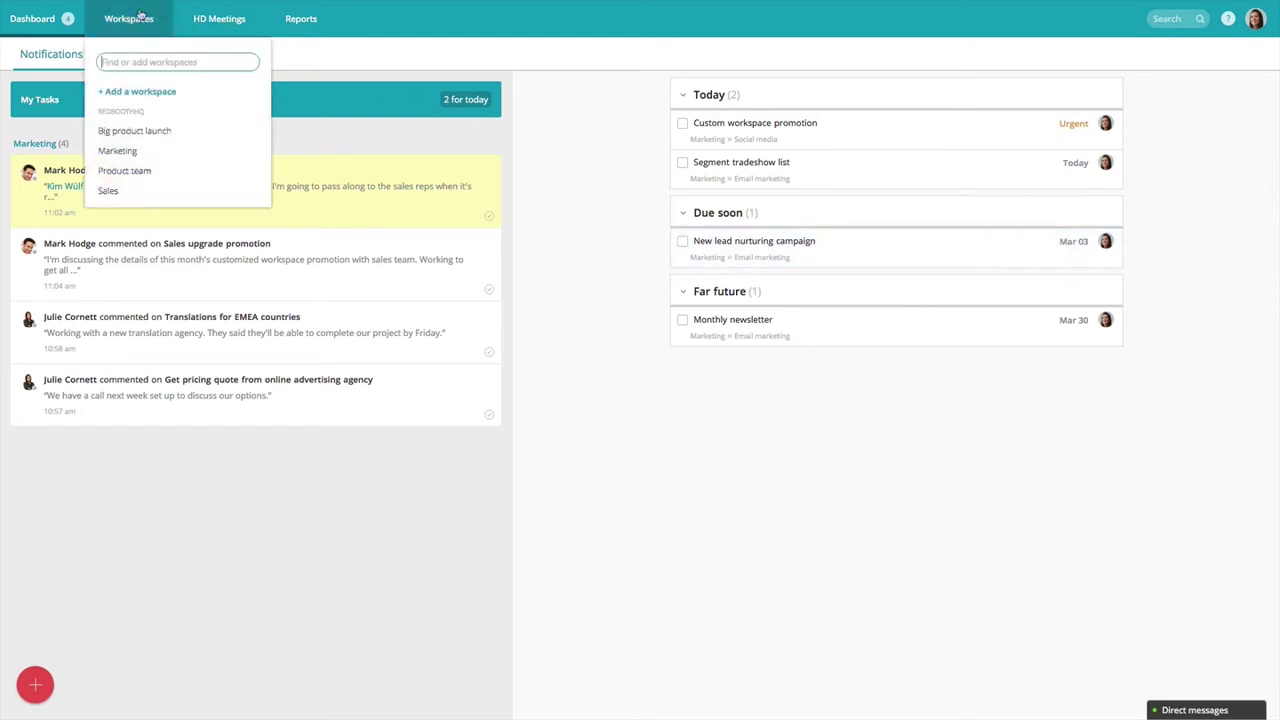
click(155, 148)
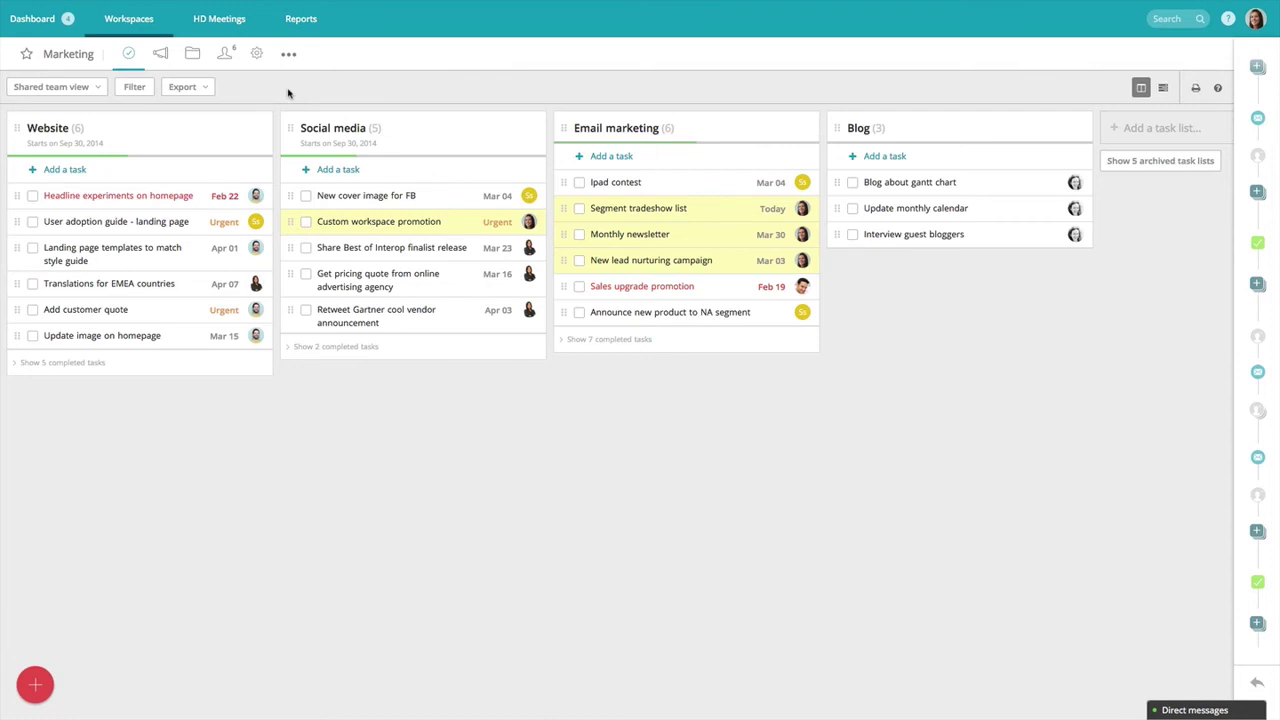
In Marketing's conversations, view Marketing video on YouTube, then open Office retreat and start a comment.
click(160, 53)
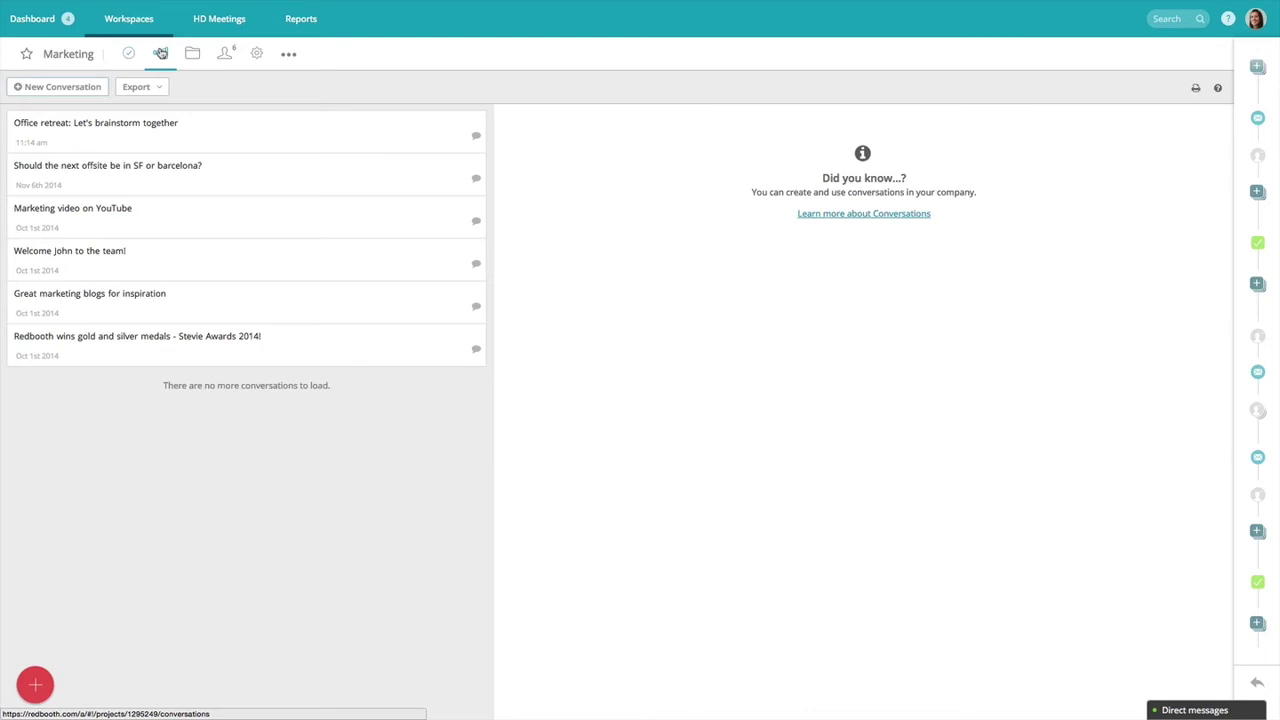
click(225, 212)
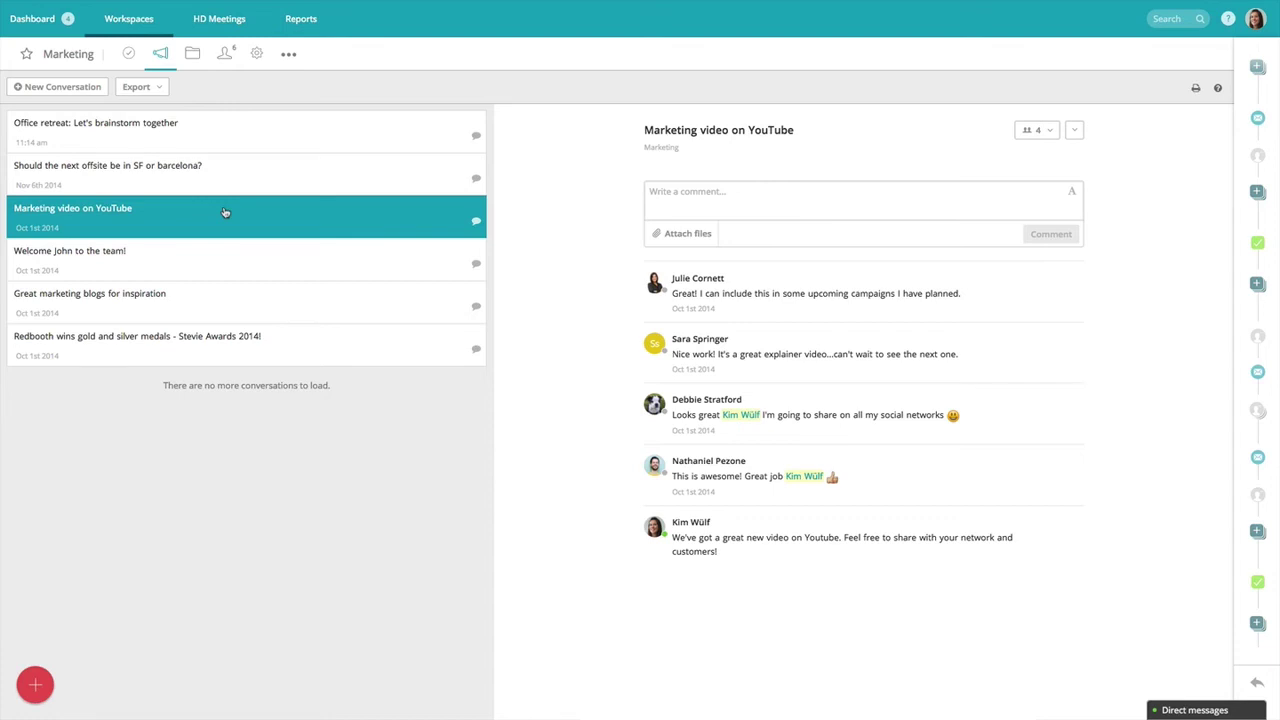
click(229, 145)
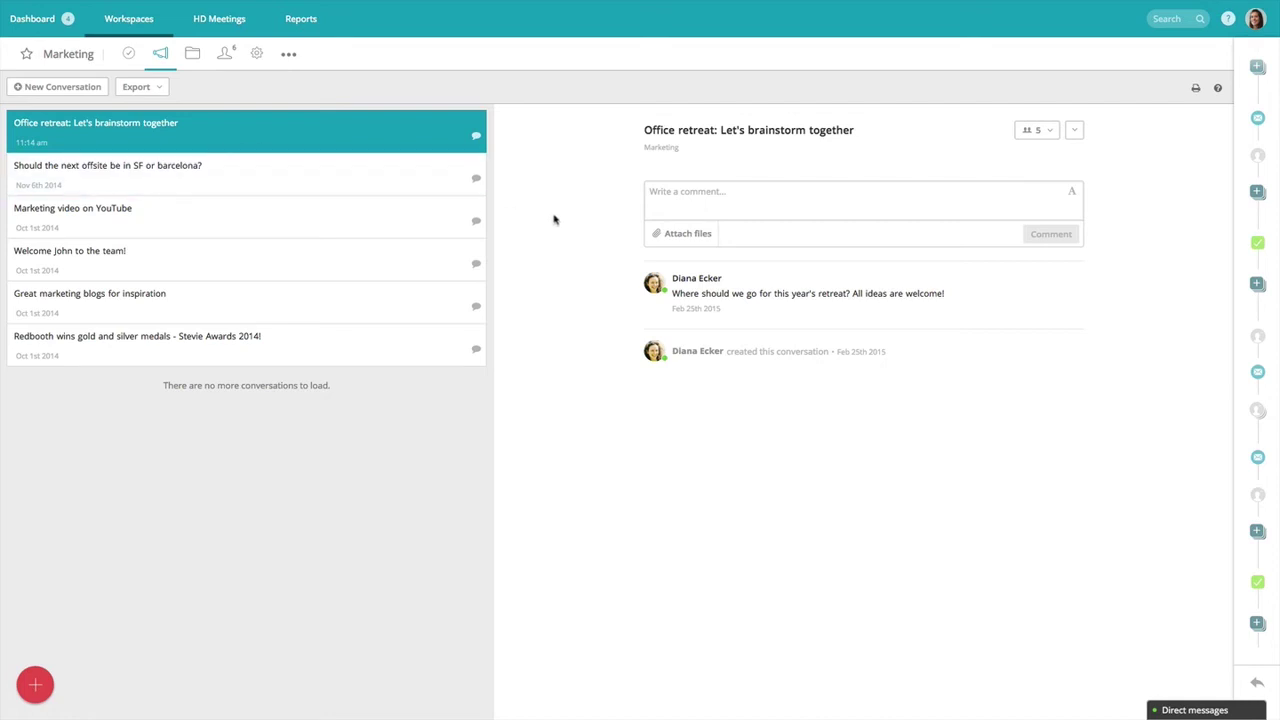
click(660, 206)
Post 'I think we should have it outdoors!' on Office retreat, mentioning a teammate.
text(@)
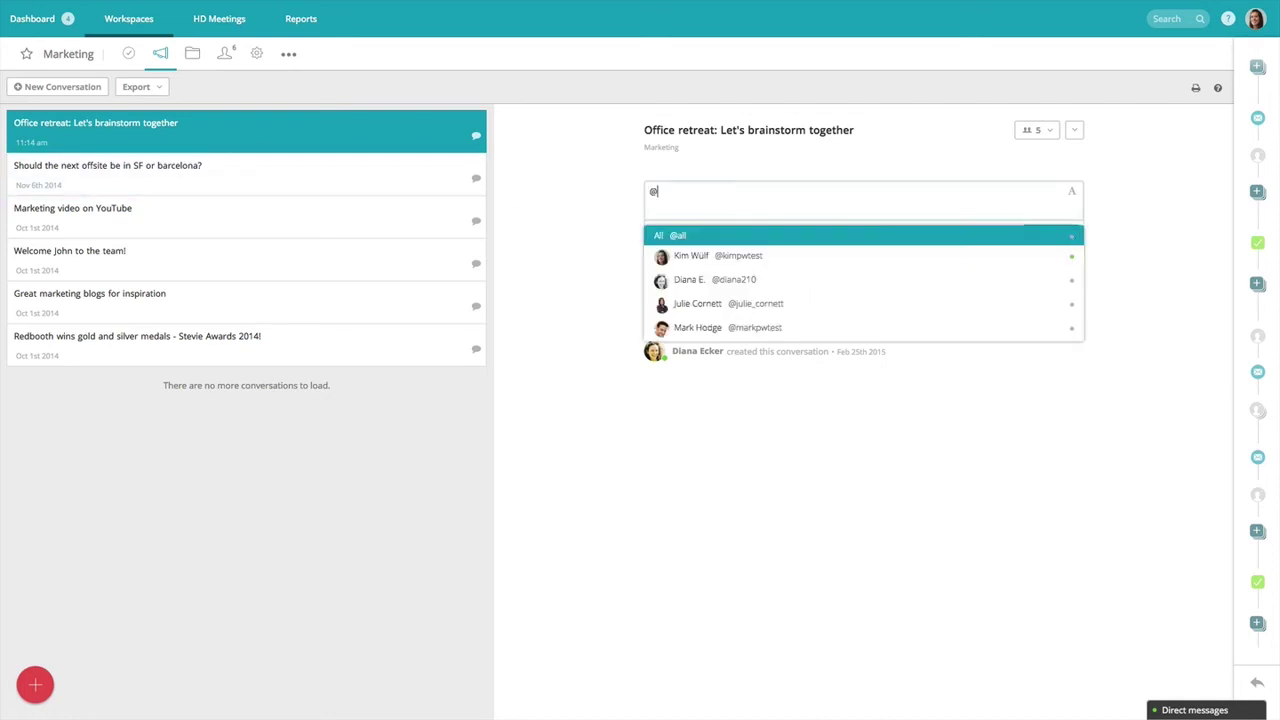
text(dia)
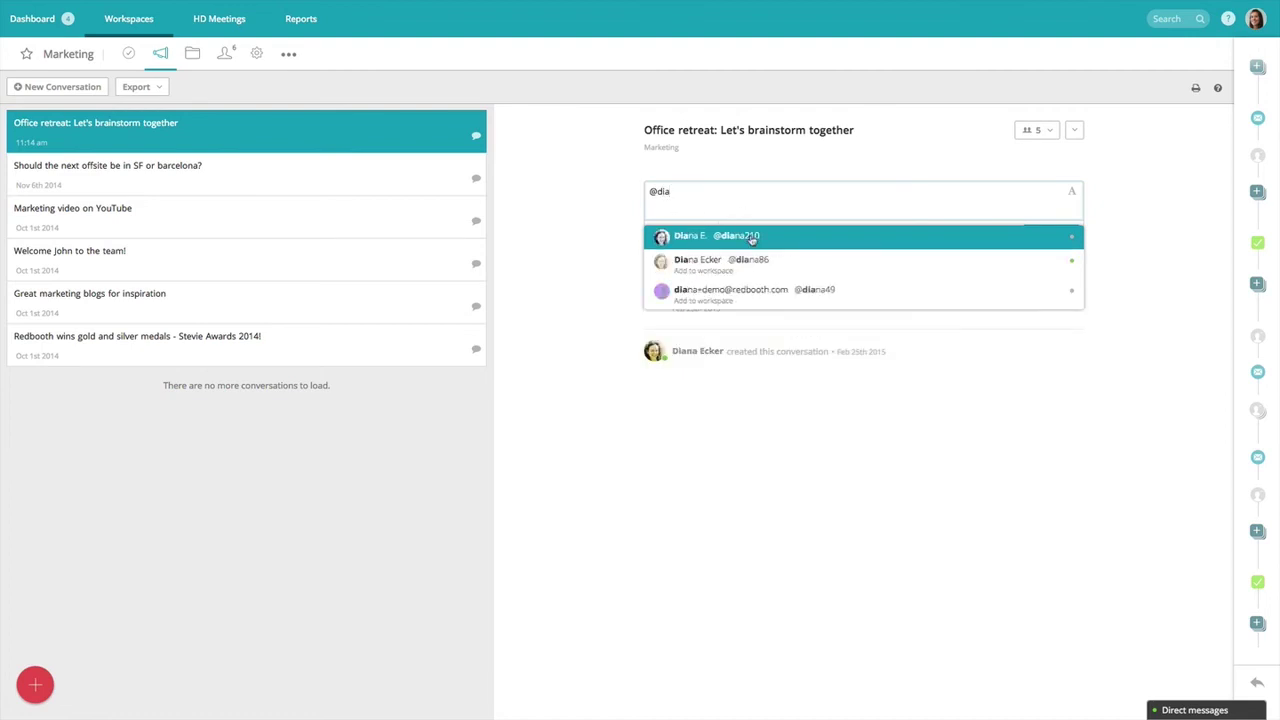
click(749, 238)
text(@)
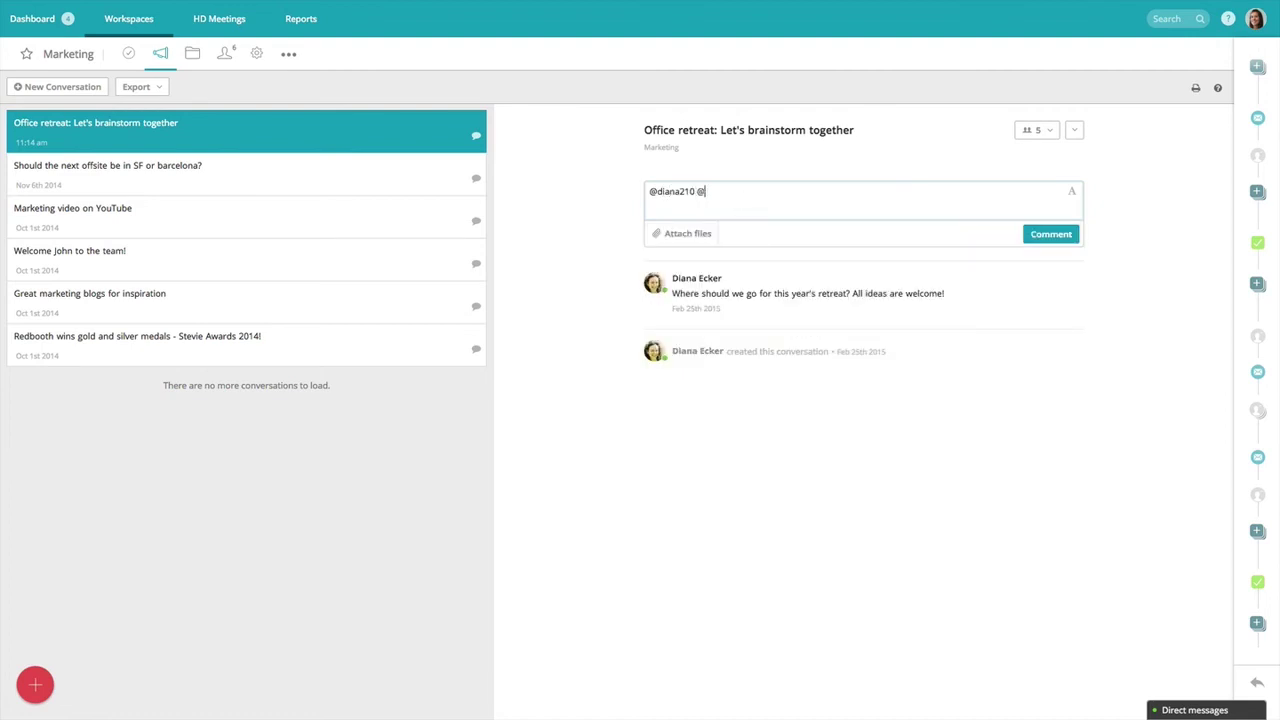
text(all)
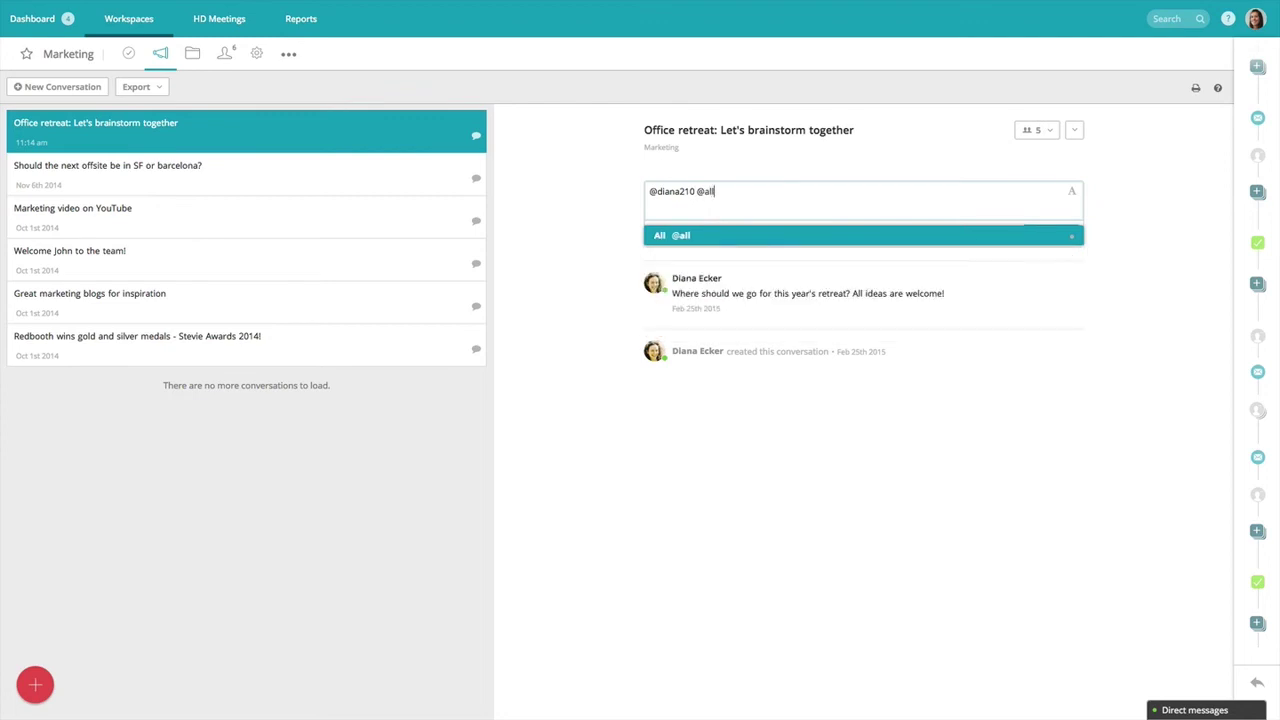
key(BackSpace)
key(BackSpace)
key(BackSpace)
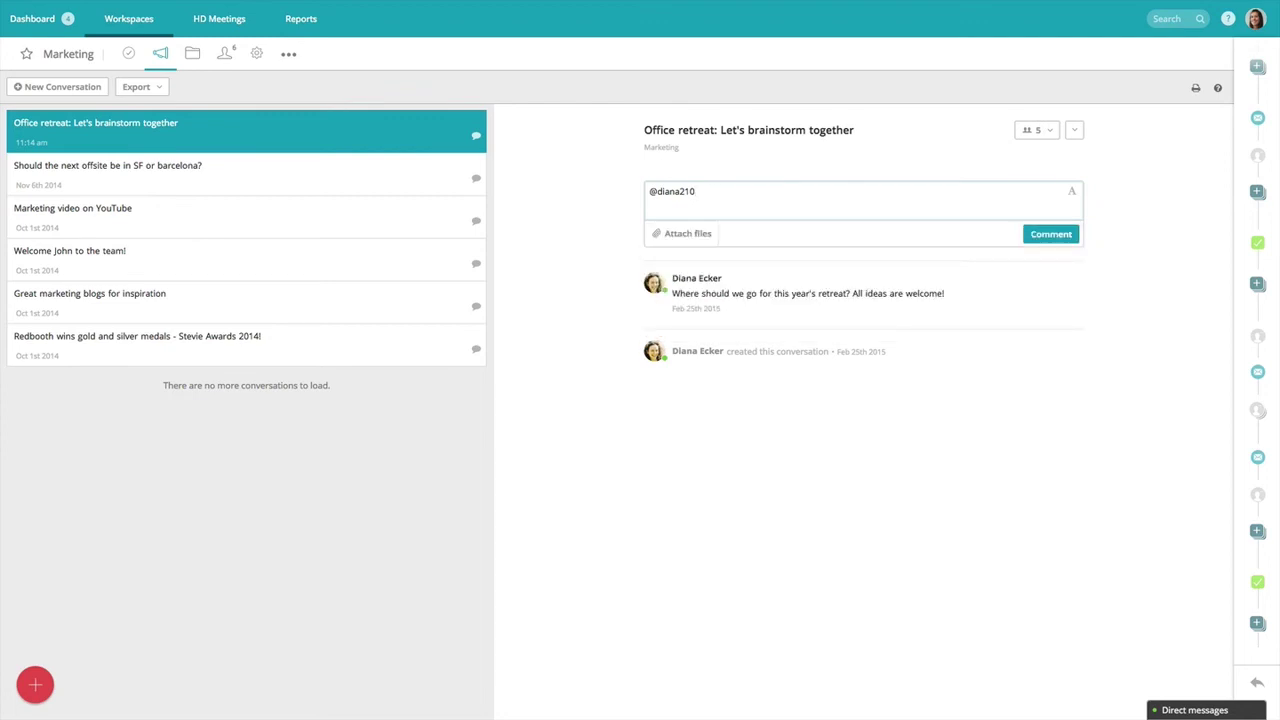
text(I think we should have it outdoors!)
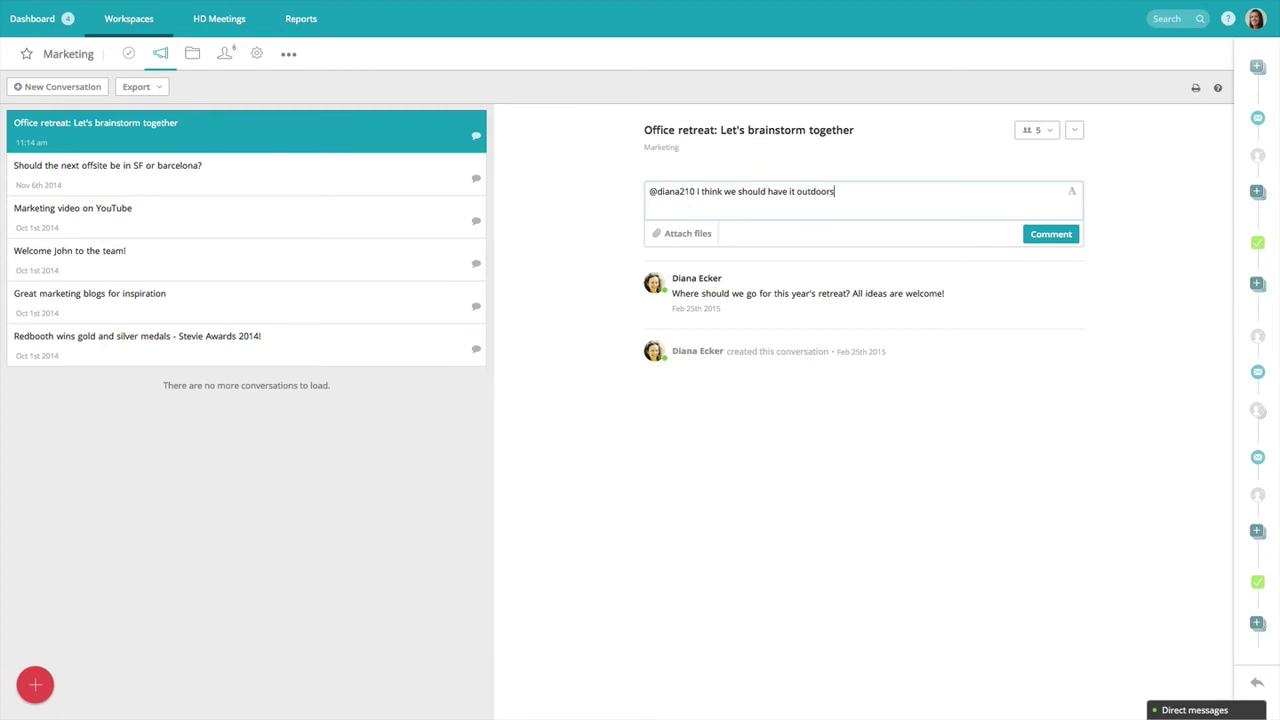
click(1043, 238)
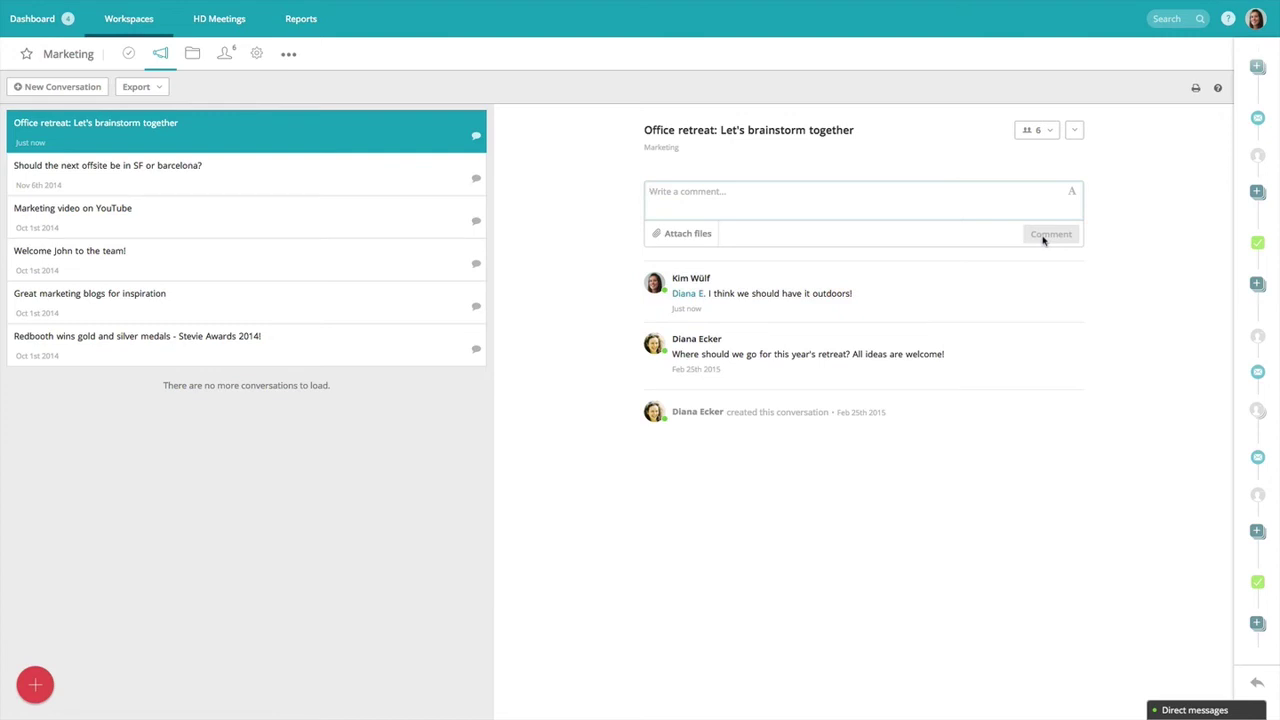
In the workspace files, move Banner_Image.png into the Content marketing folder, then return to the task board.
click(193, 63)
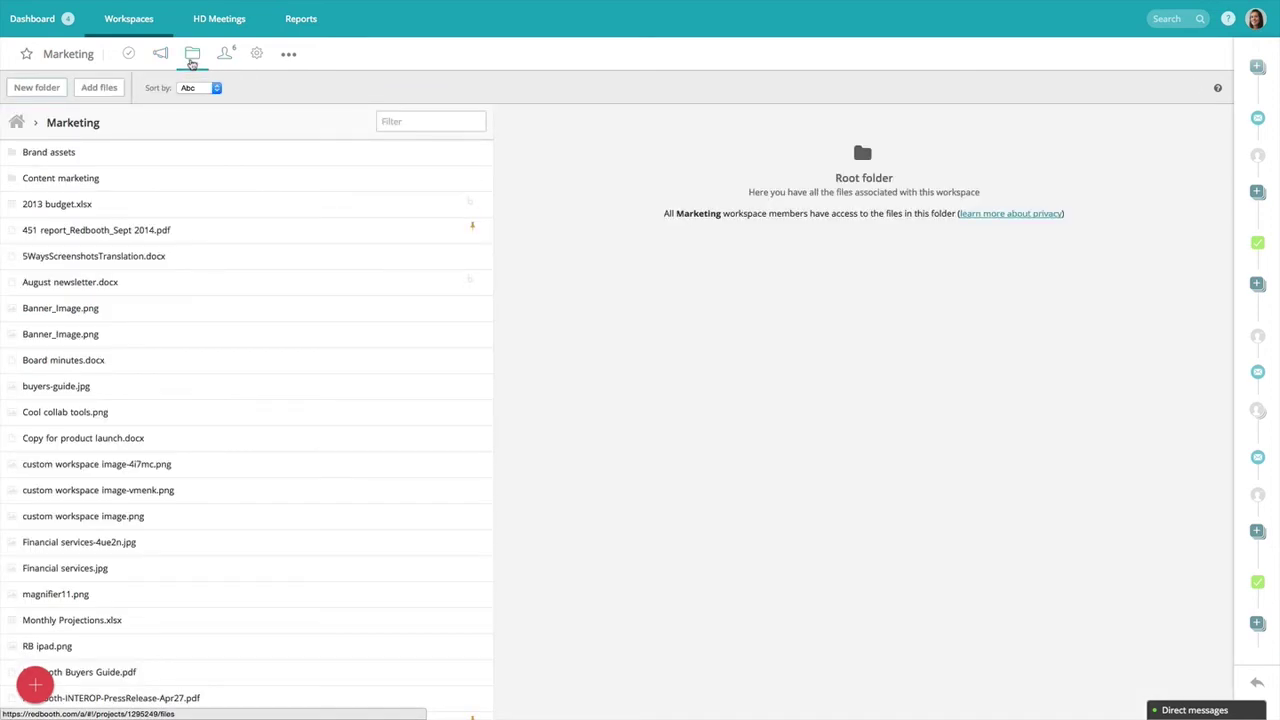
click(197, 309)
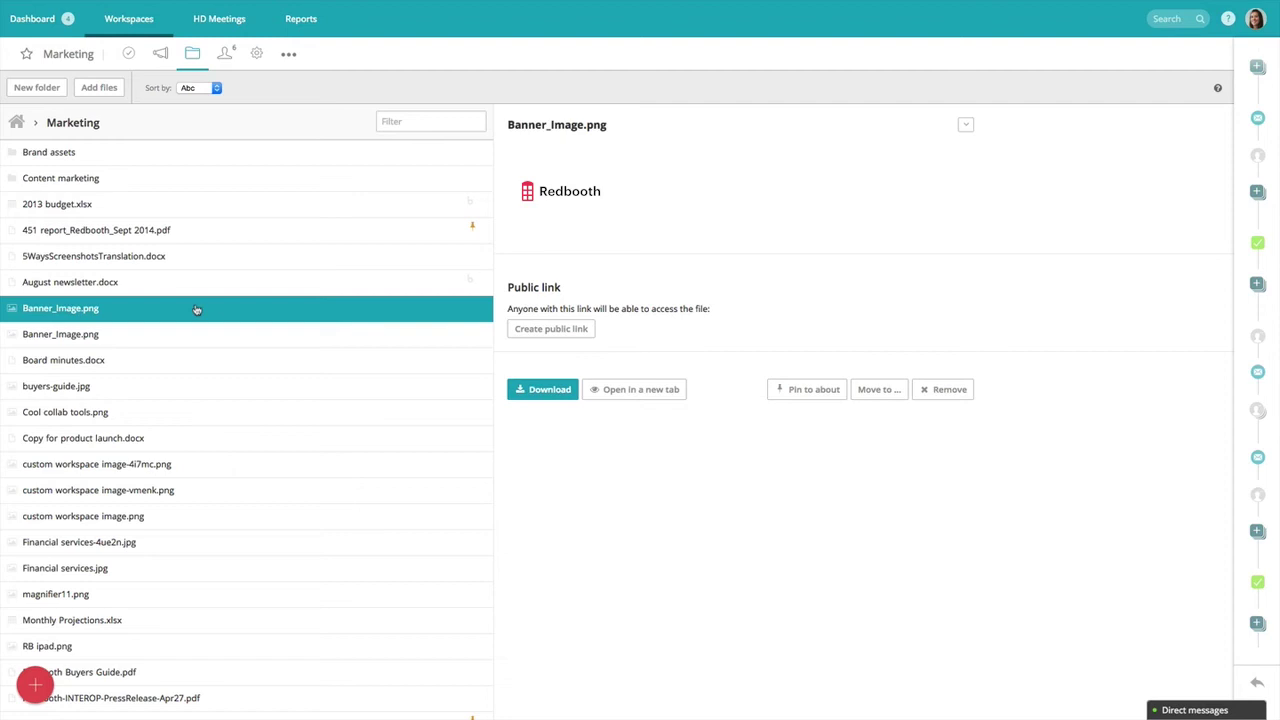
drag(196, 308, 204, 184)
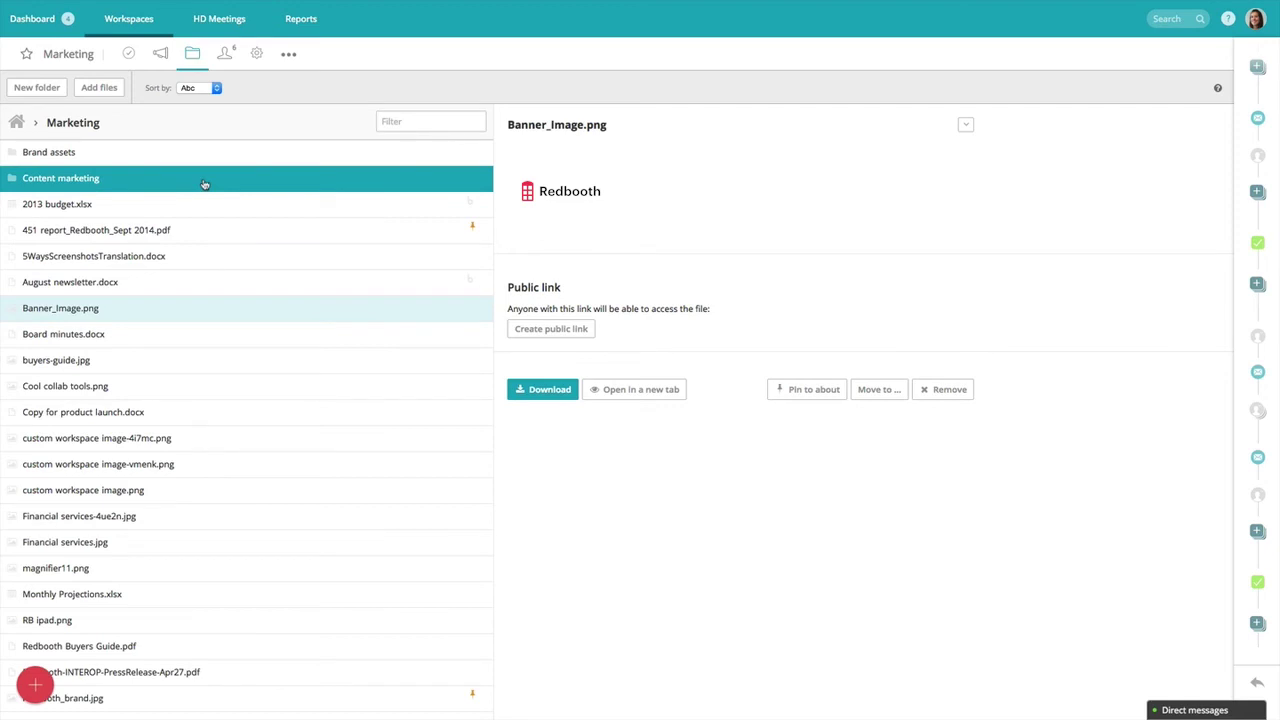
click(128, 53)
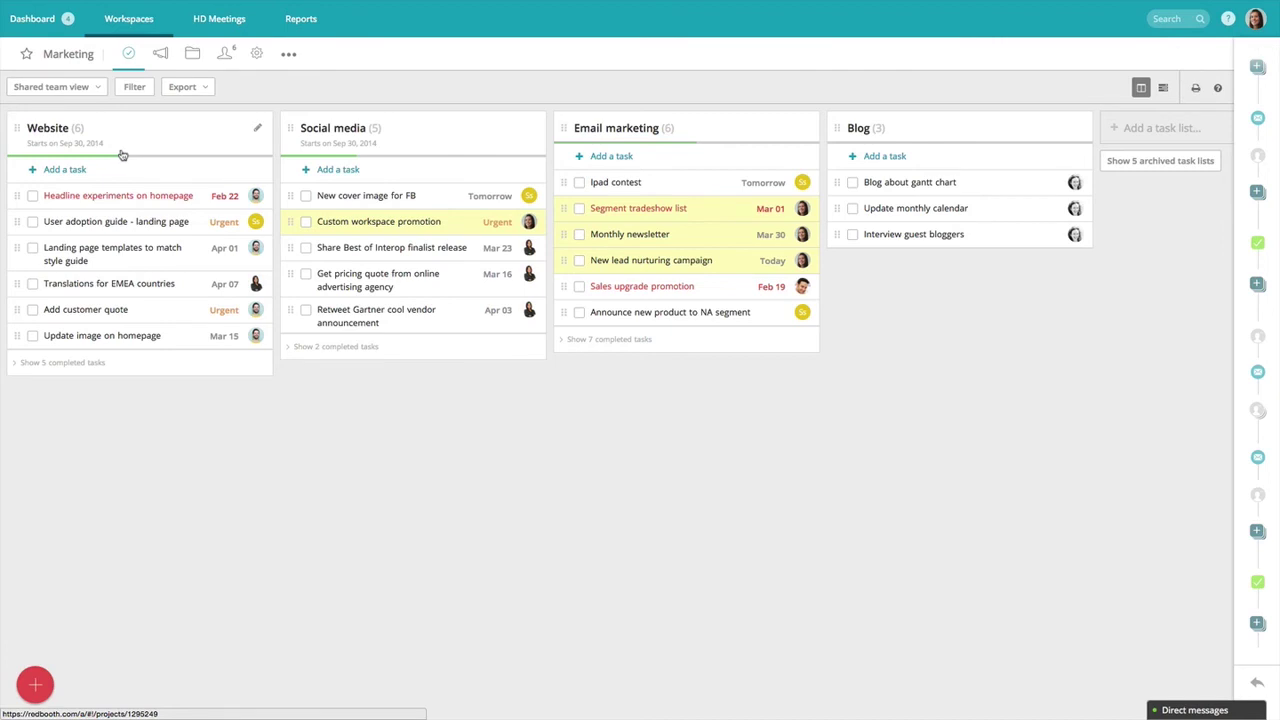
Open Blog about gantt chart, greet a teammate in direct chat, and draft 'I have a question about this task'.
click(897, 186)
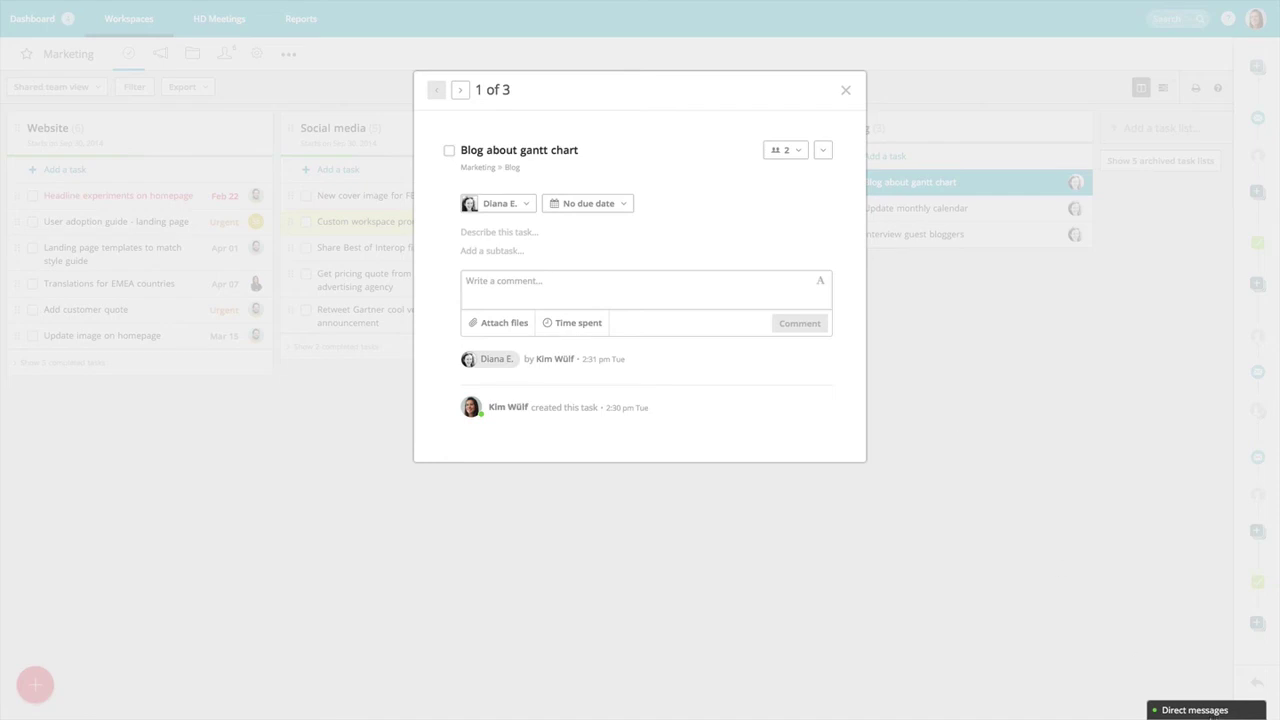
click(1195, 710)
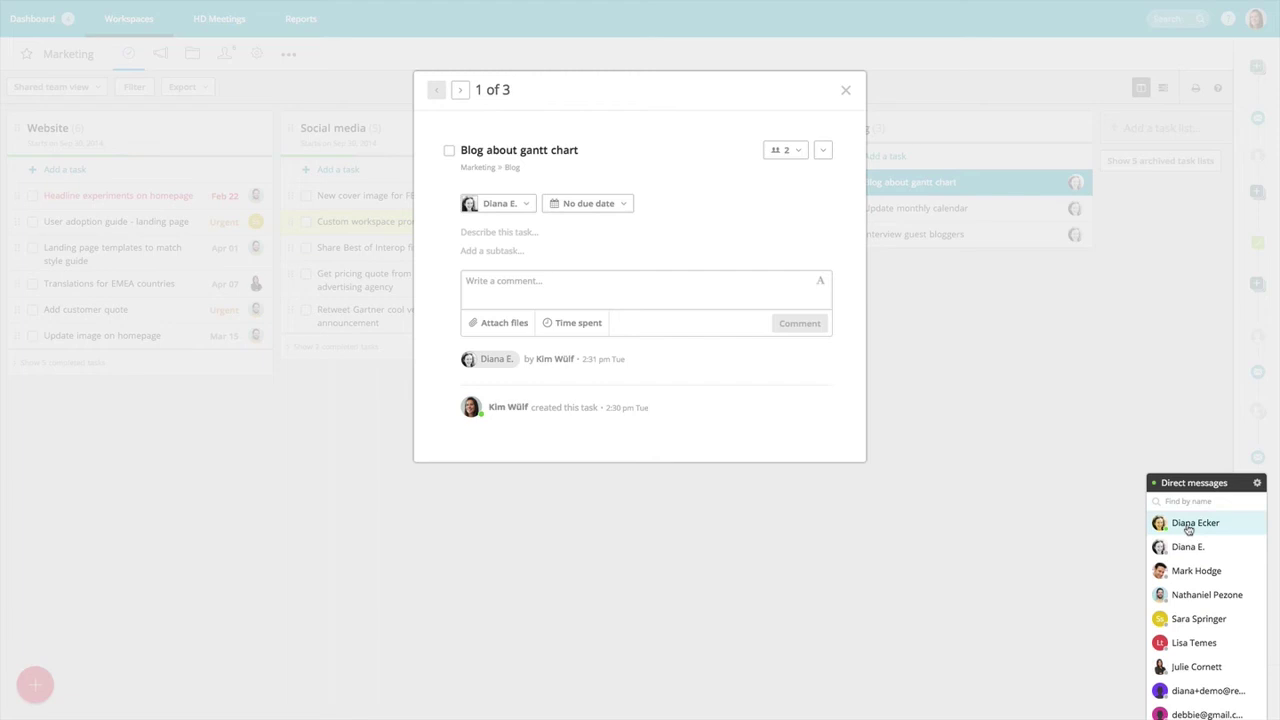
click(1188, 526)
text(Hi)
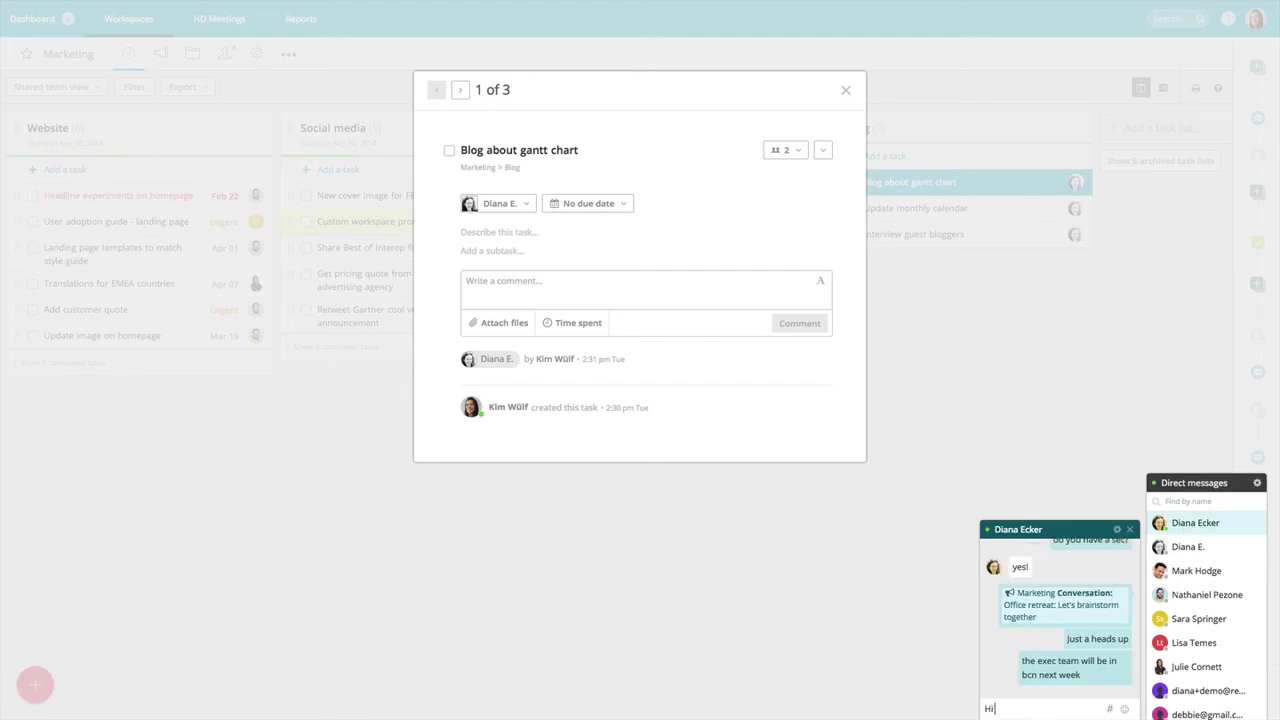
text( diana)
key(Return)
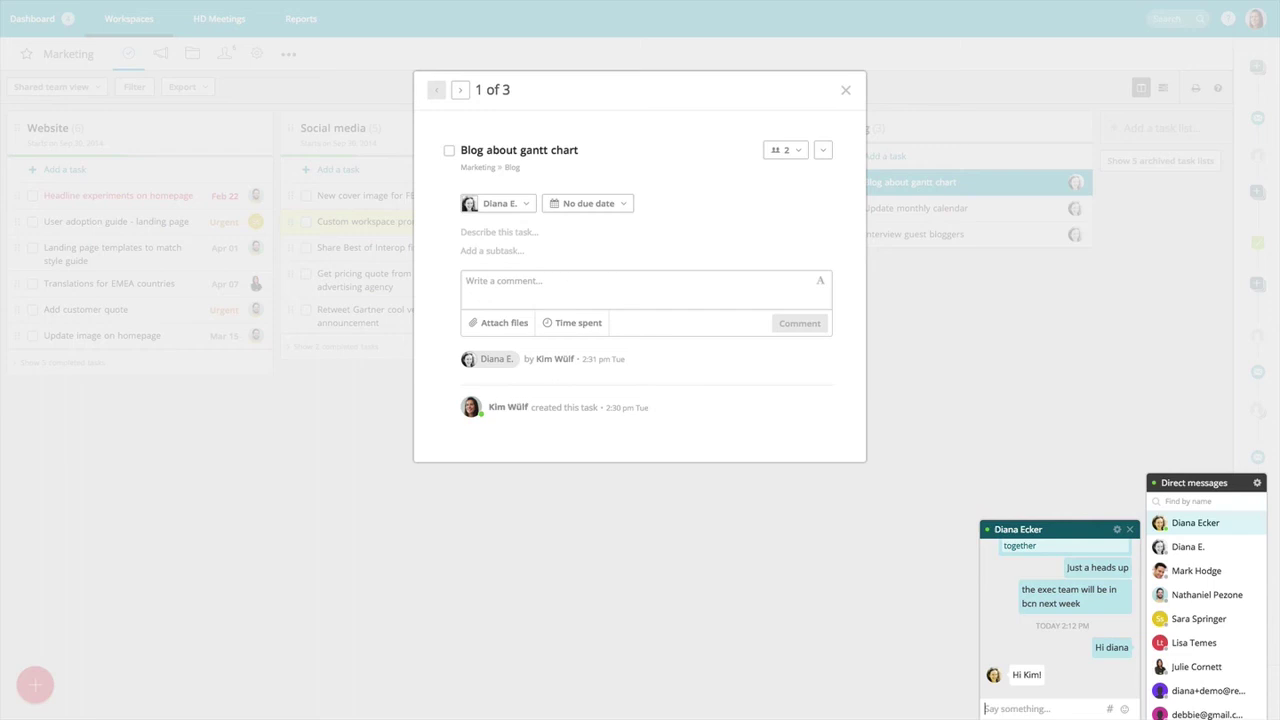
text(I have a question about this )
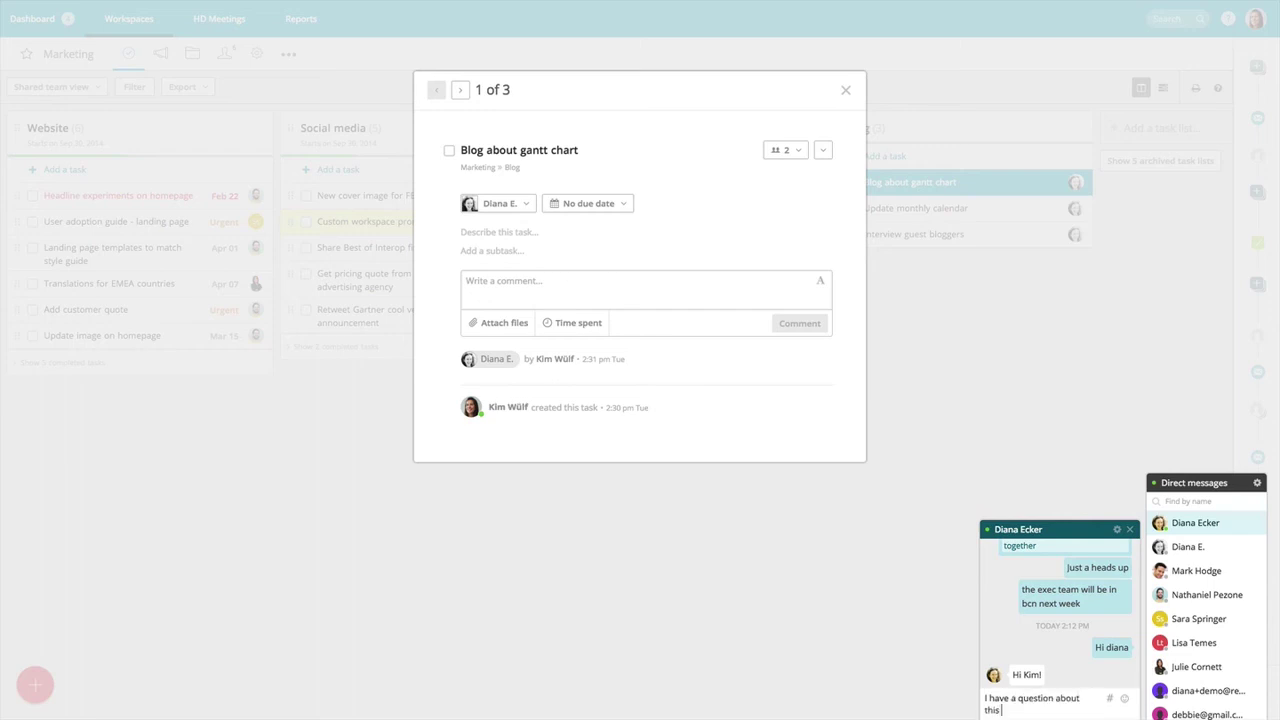
text(task)
Send the teammate the task link, then ask 'When will this be posted?'.
click(1109, 701)
key(Return)
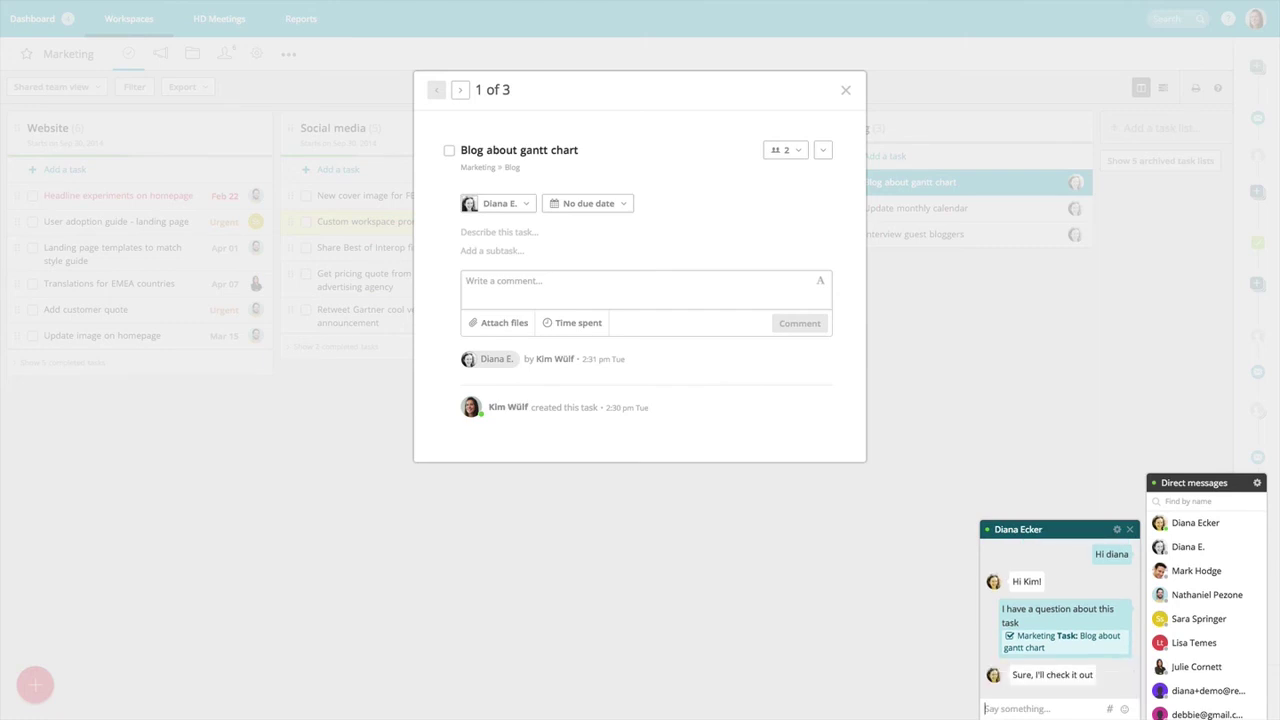
text(When will this be posted?)
key(Return)
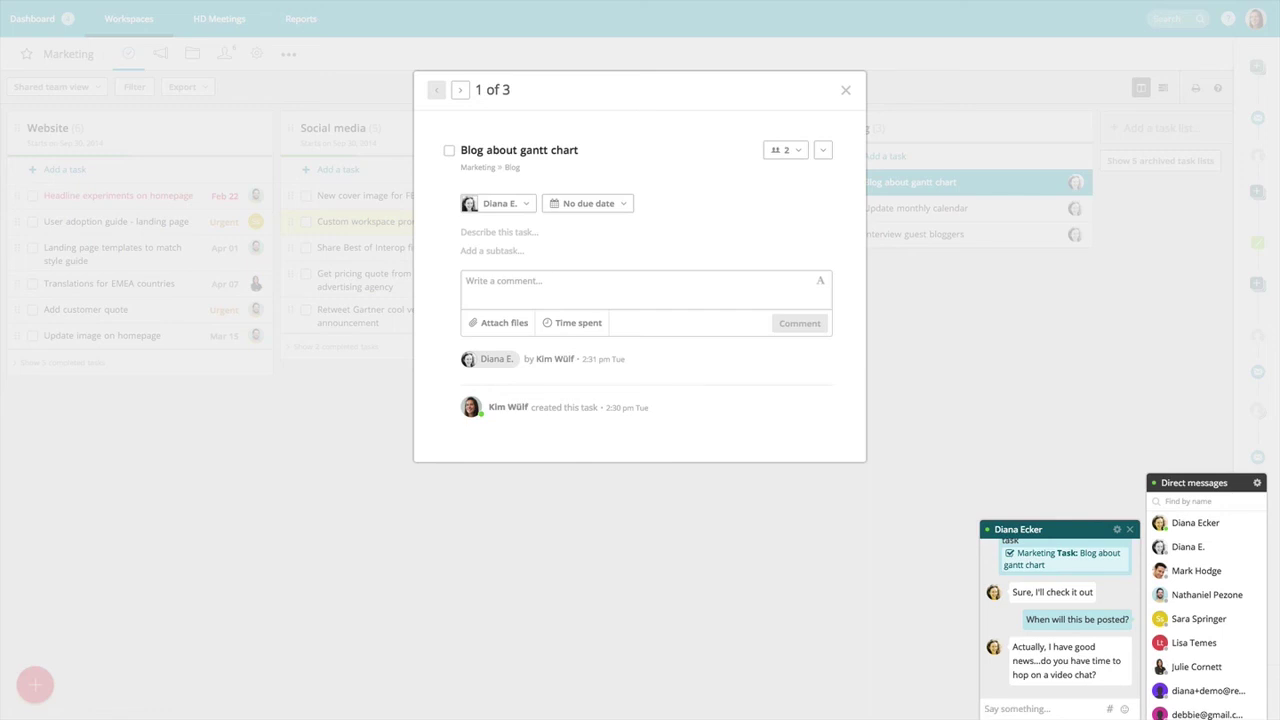
Close the task and reply 'yes I do. let me grab a link' in the chat.
click(845, 90)
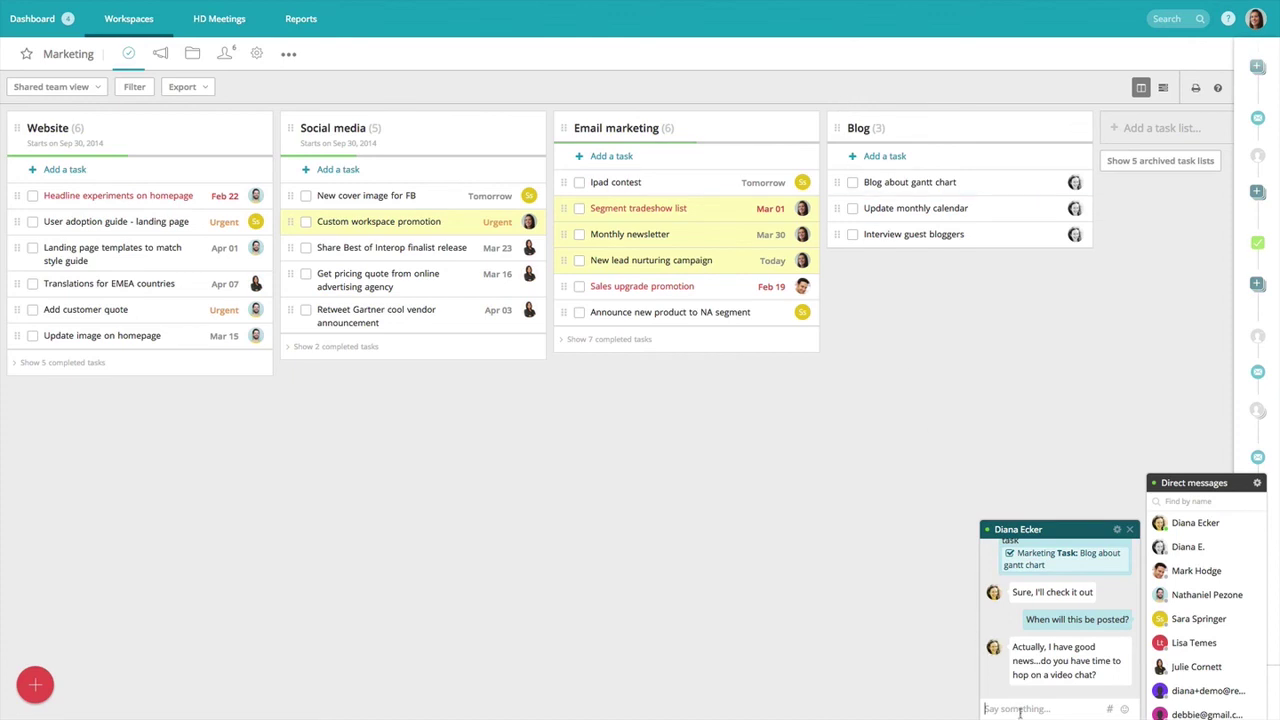
text(yes I do. let me grab a link)
key(Return)
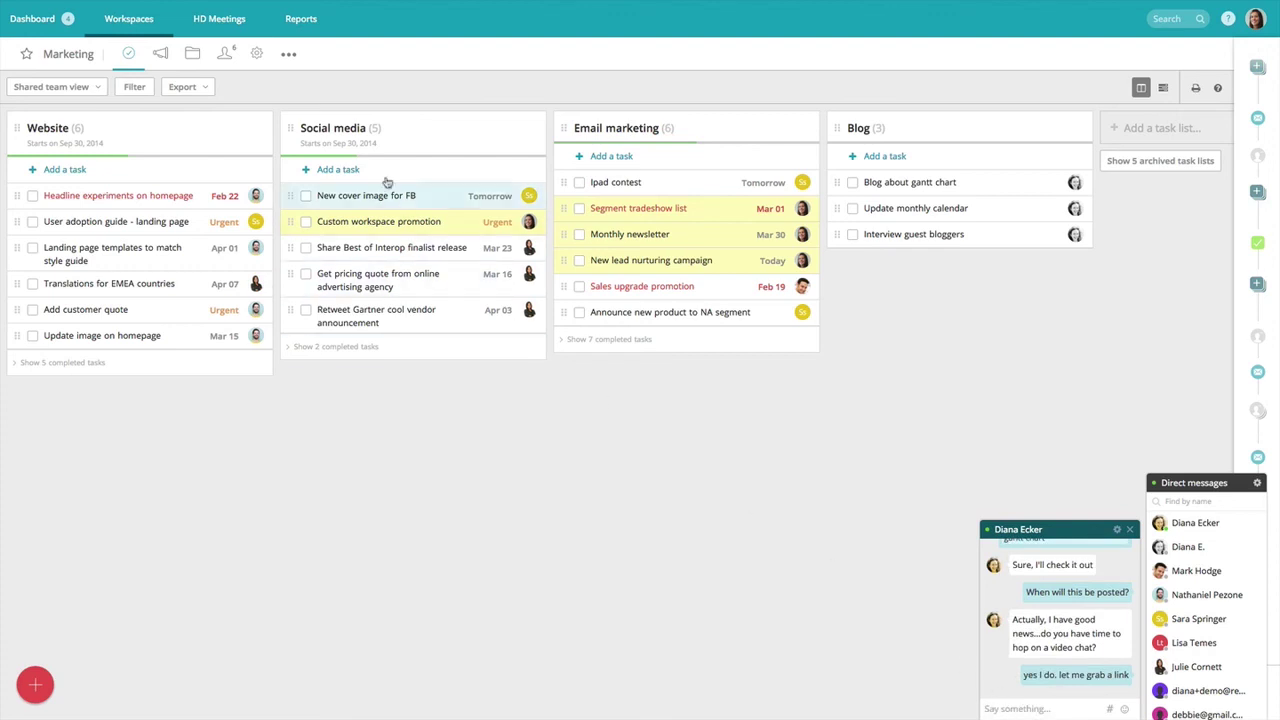
Start an HD Meetings 'Meet now' call and send its meeting URL to the teammate in chat.
click(224, 27)
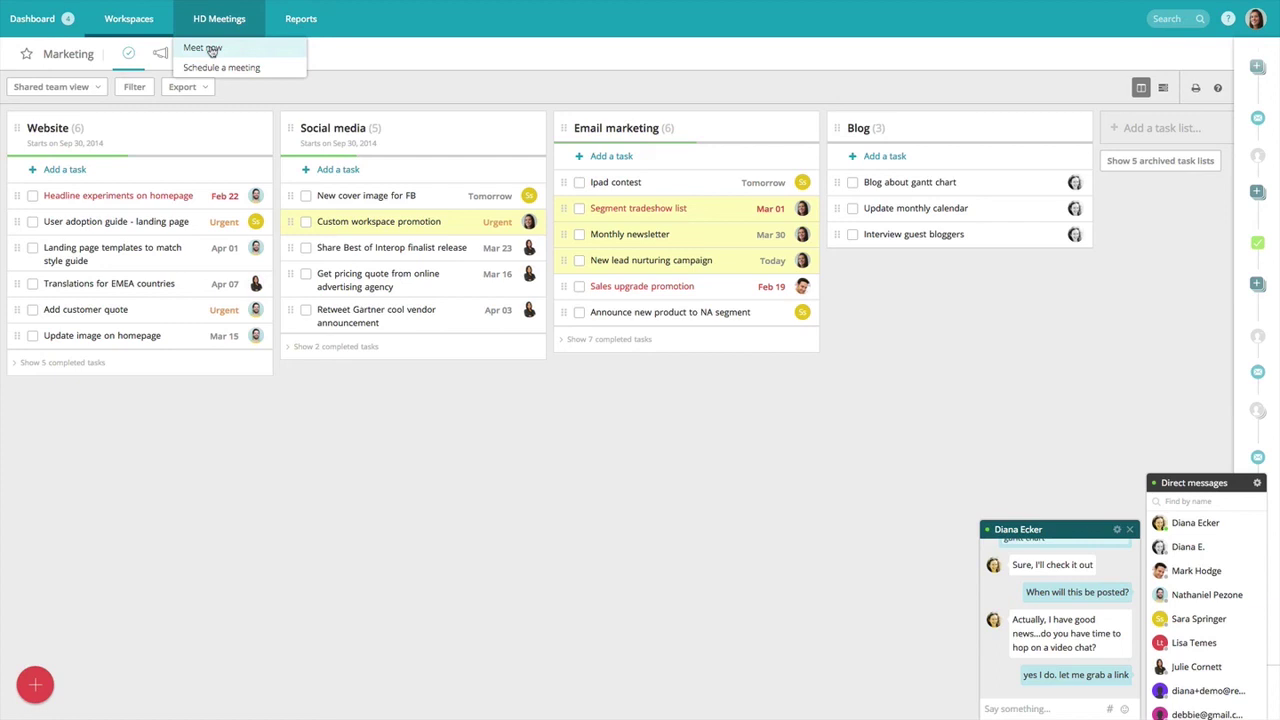
click(211, 50)
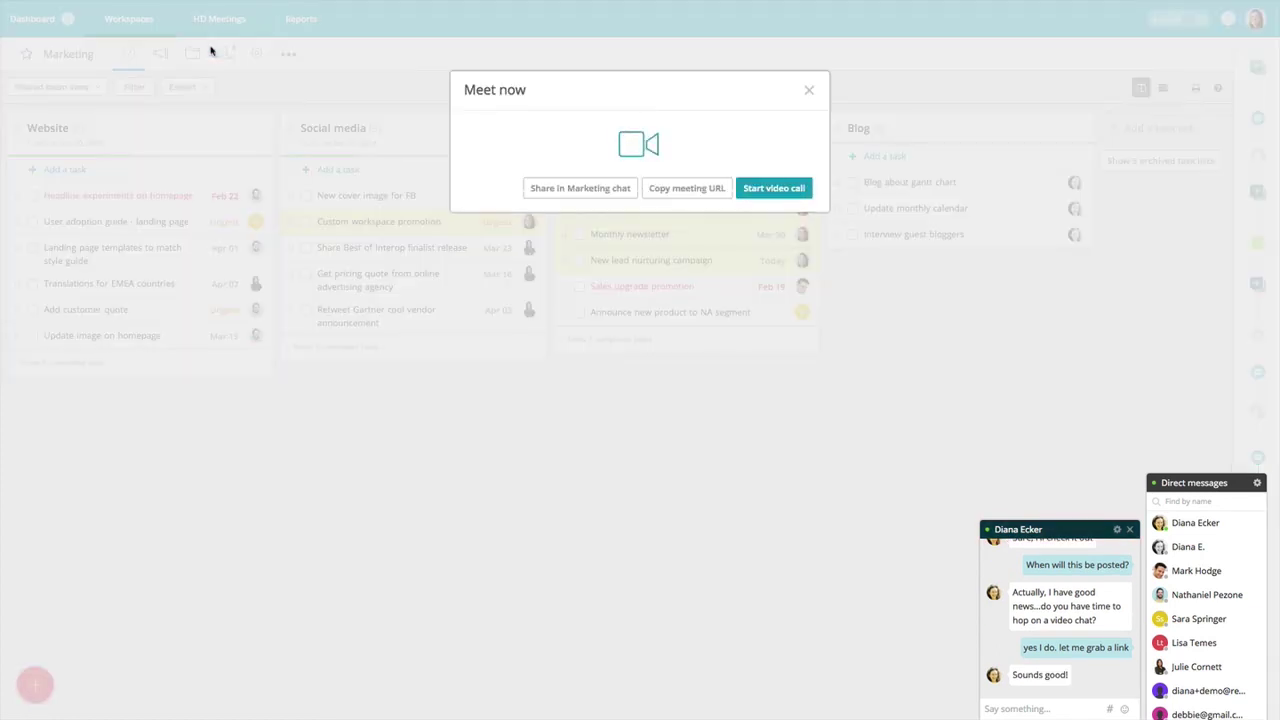
click(680, 196)
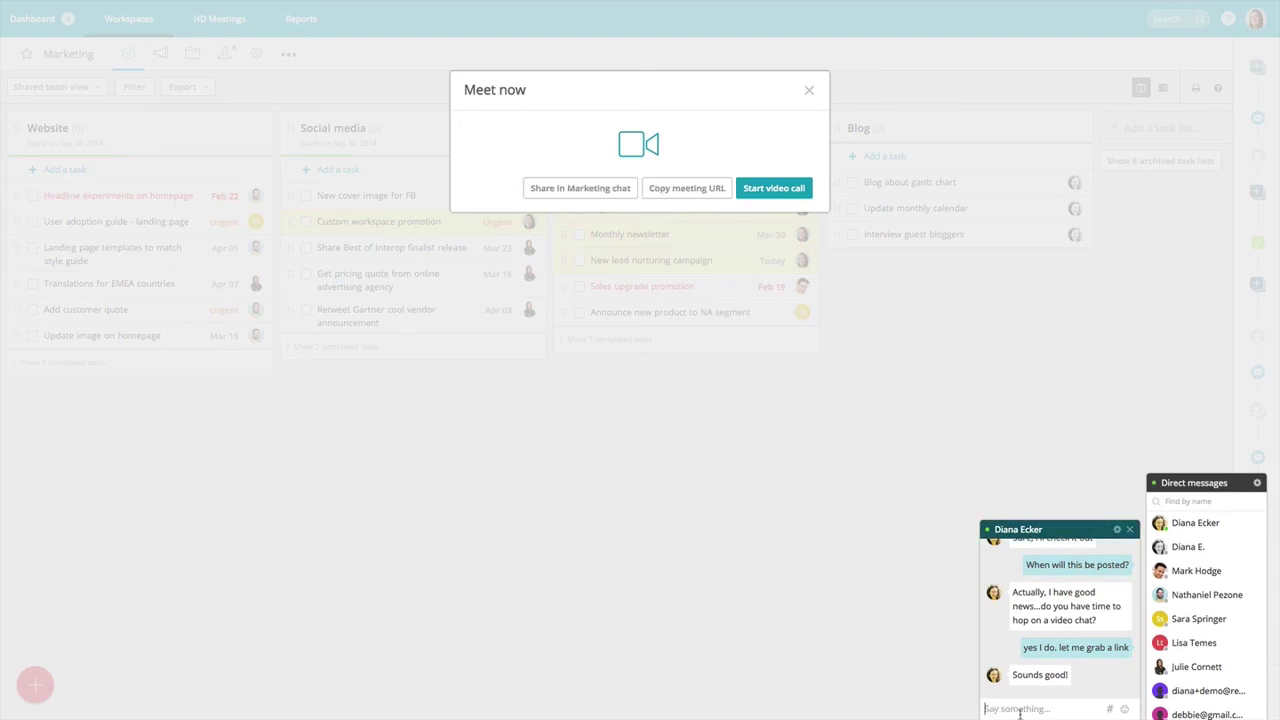
key(Return)
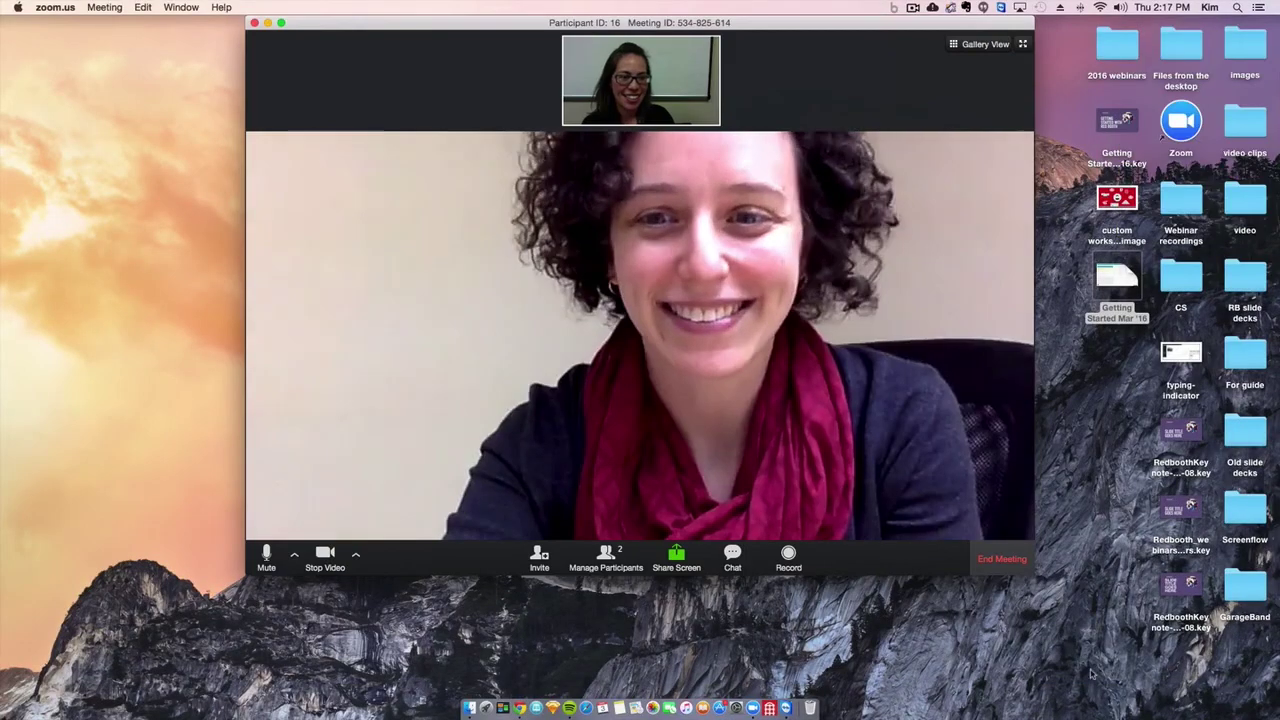
End the Zoom video meeting for all participants.
click(990, 560)
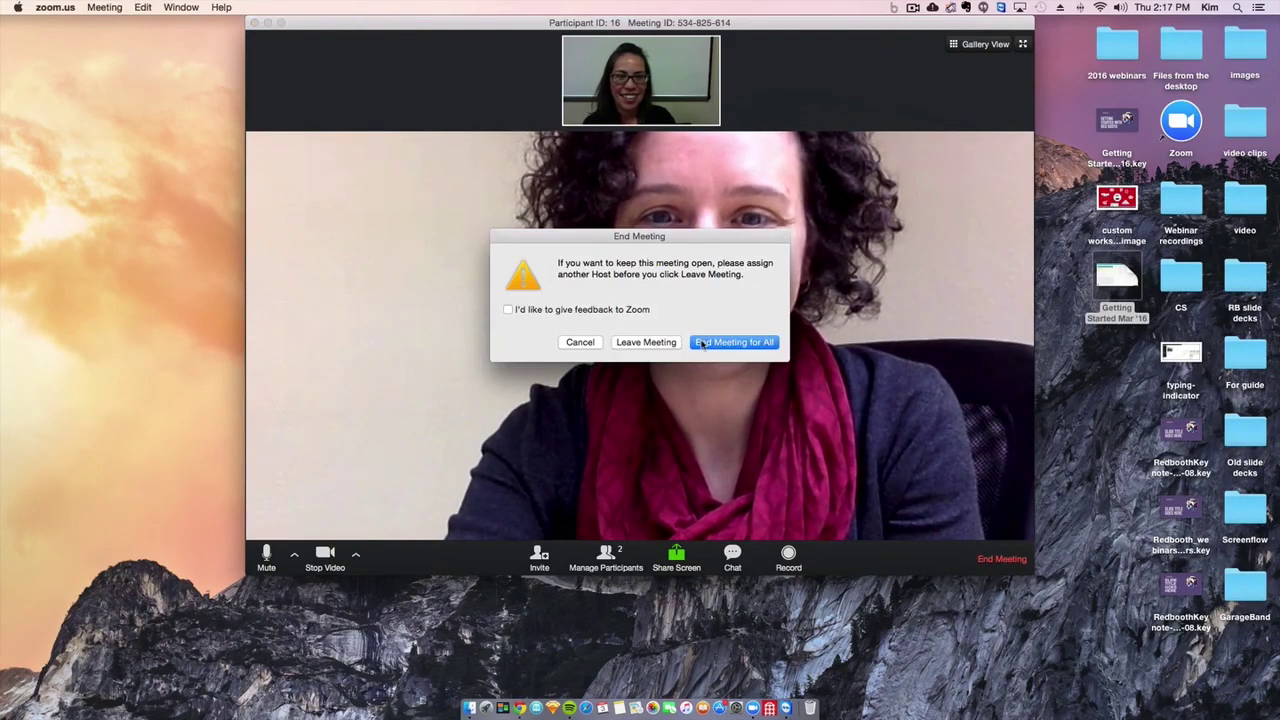
click(640, 340)
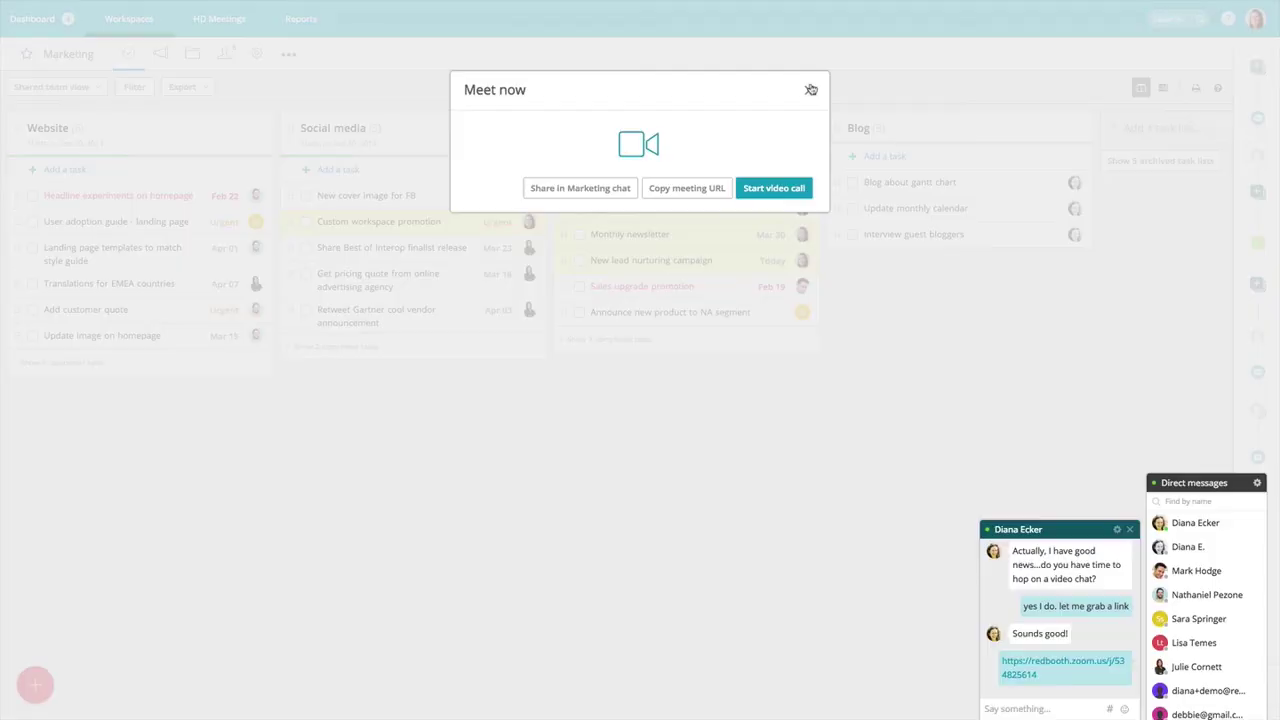
Dismiss the Meet now window and the teammate chat, then open HD Meetings > Schedule a meeting.
click(811, 89)
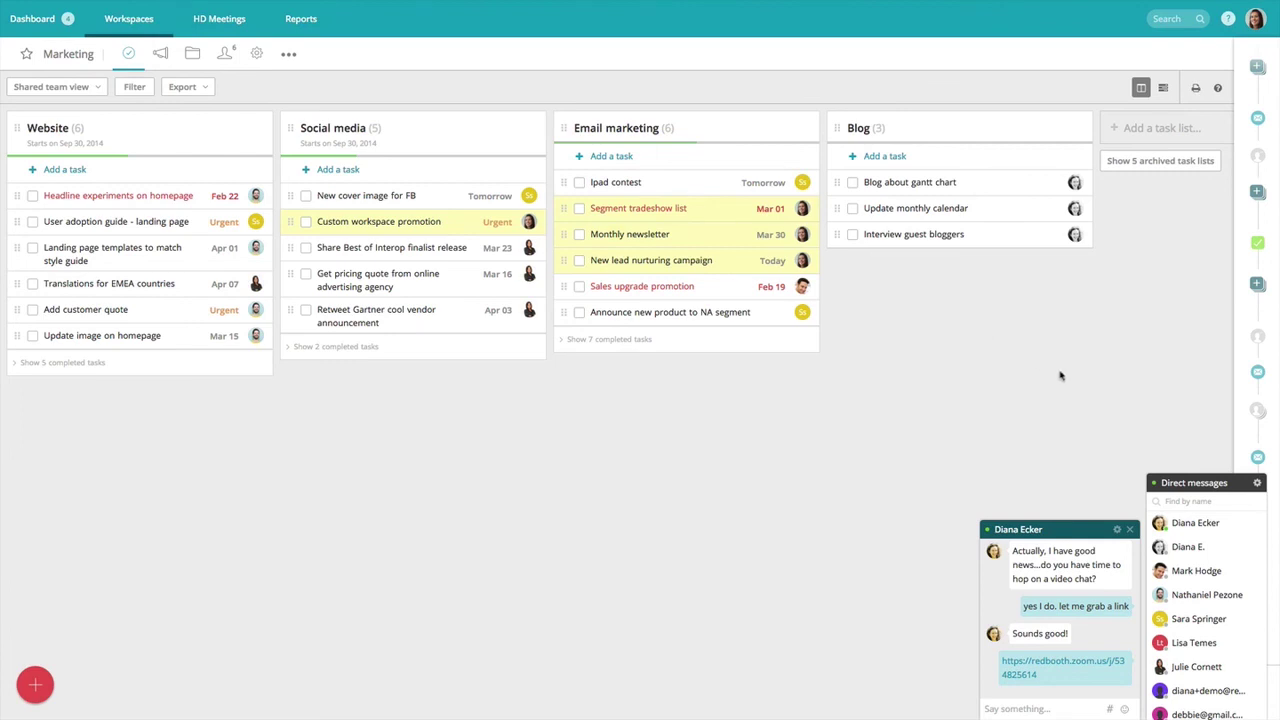
click(1131, 531)
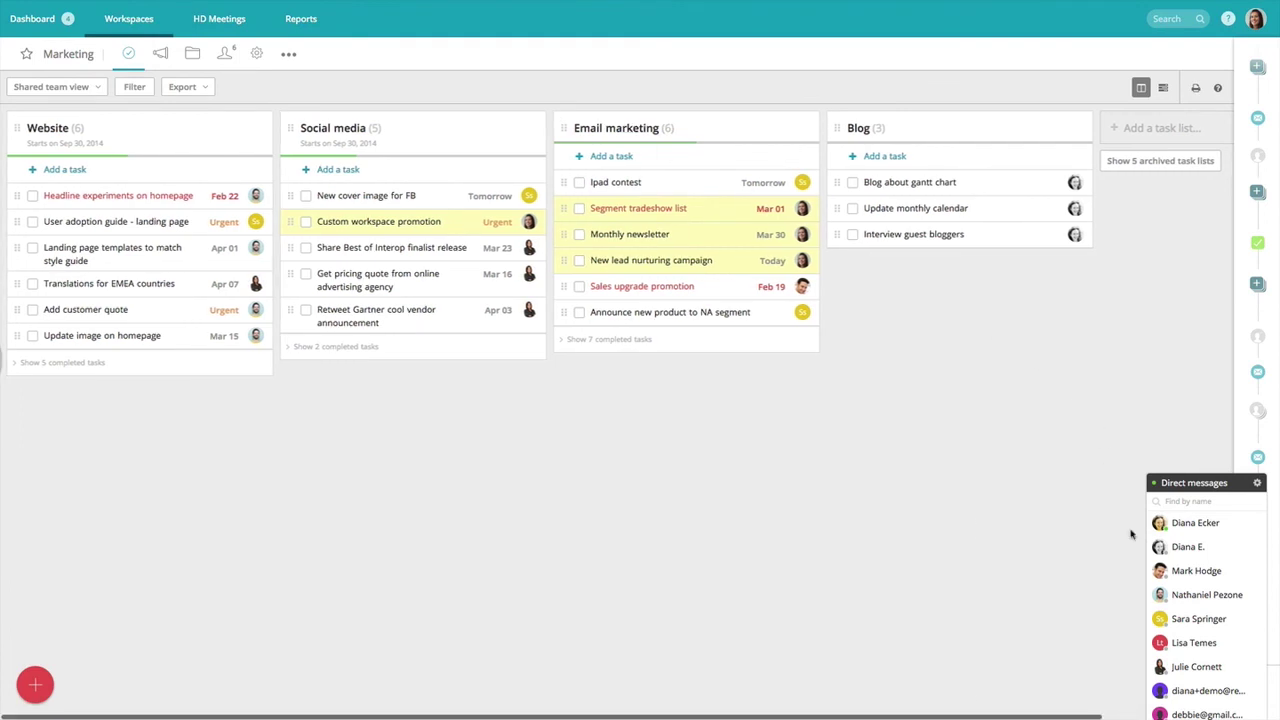
click(220, 35)
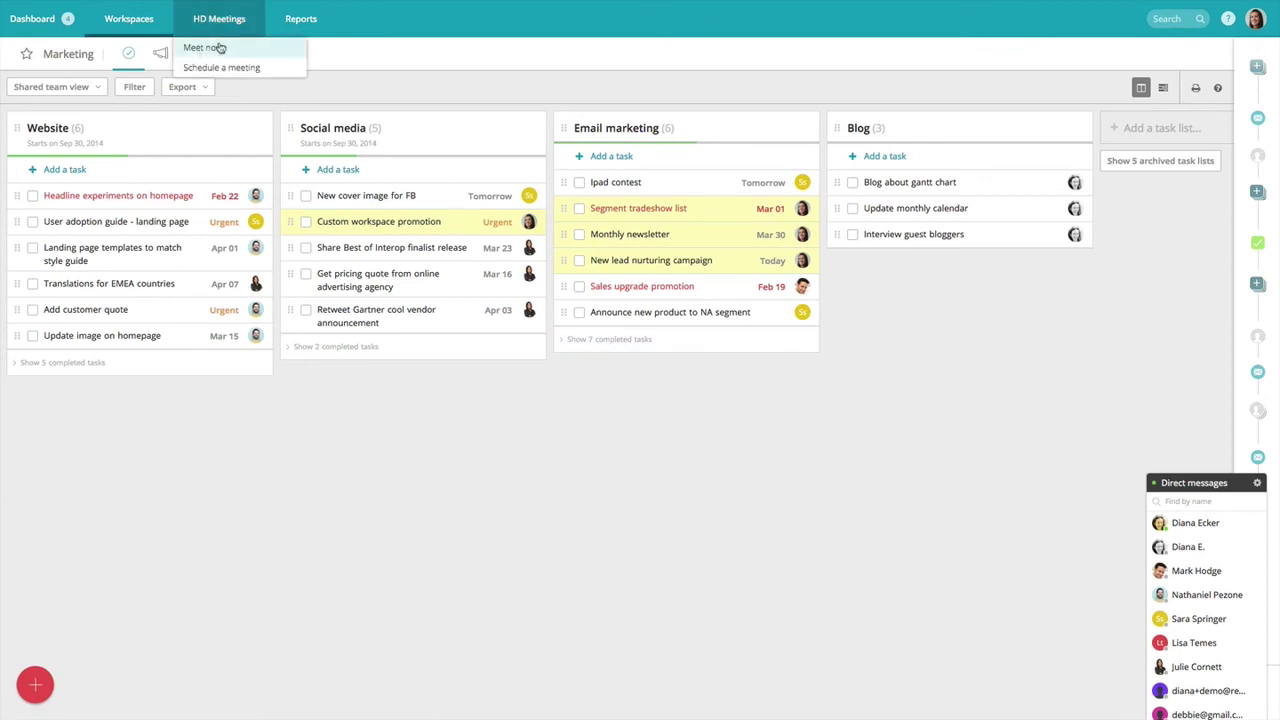
click(229, 67)
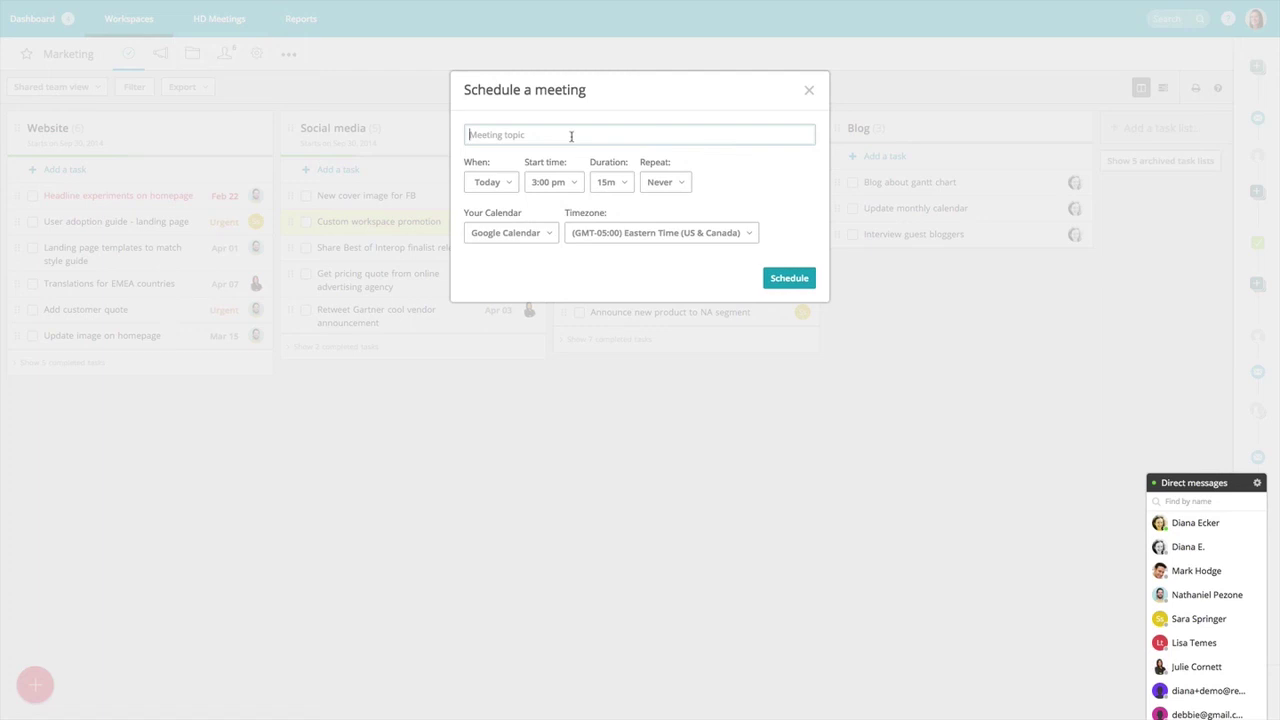
Enter 'Discussion about blog' as the meeting topic.
text(Discussion about blog)
Set the meeting date to Mar 11 and duration to 1h, then close the scheduling form.
click(496, 188)
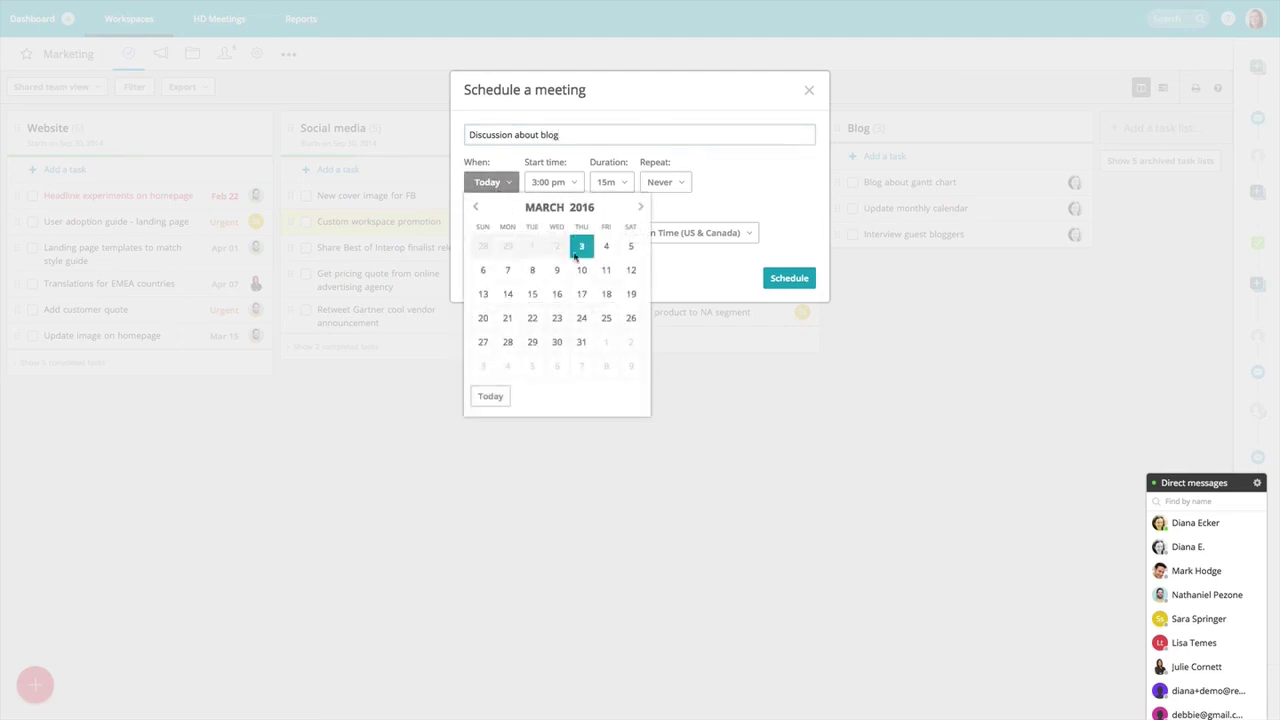
click(608, 271)
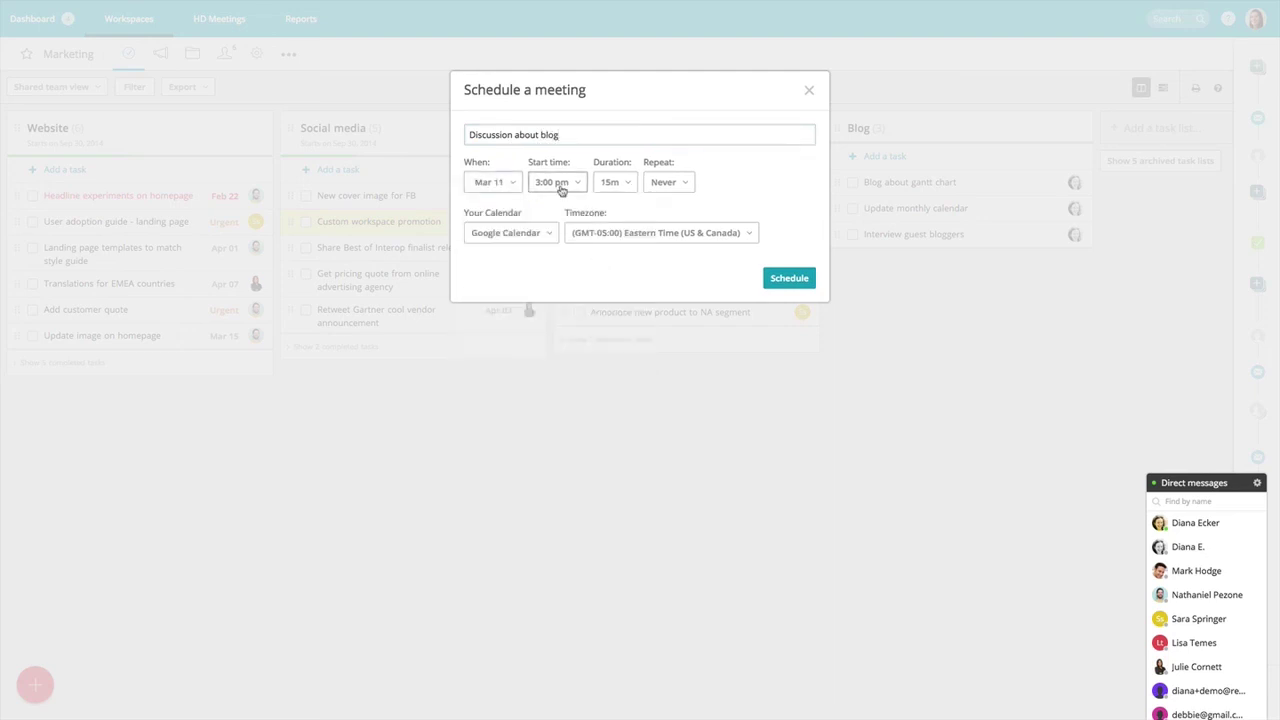
click(626, 192)
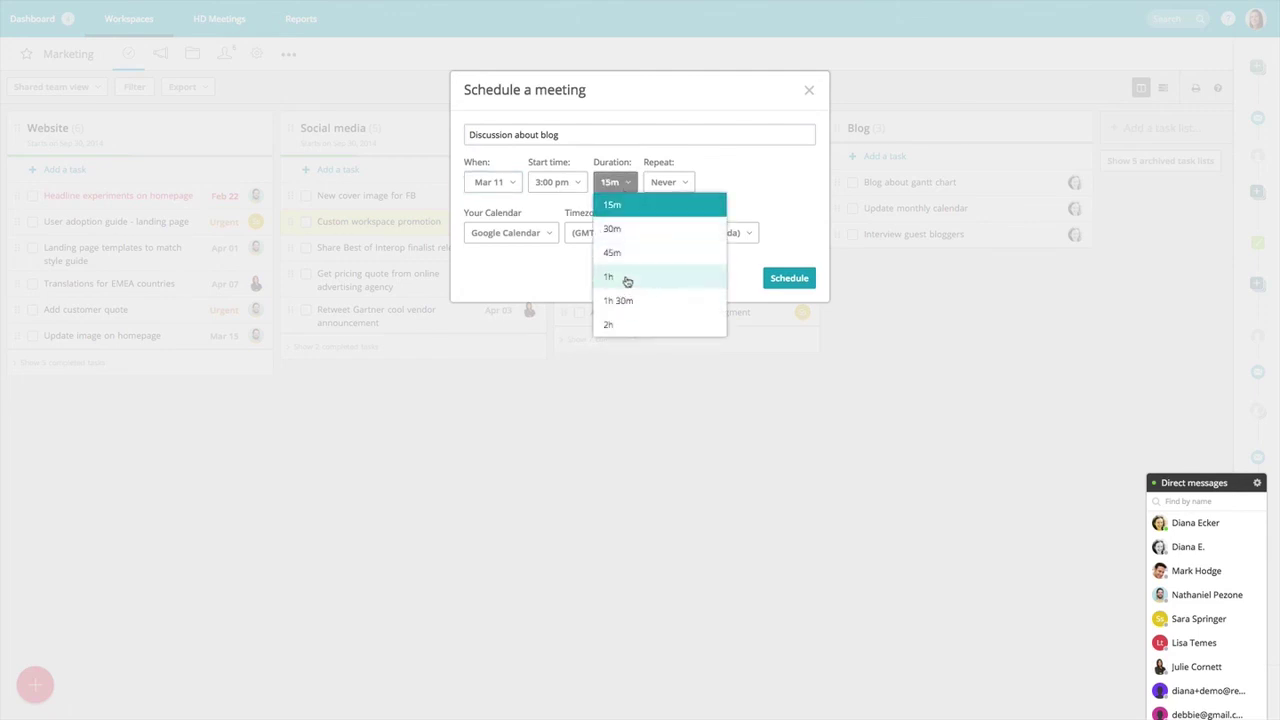
click(626, 279)
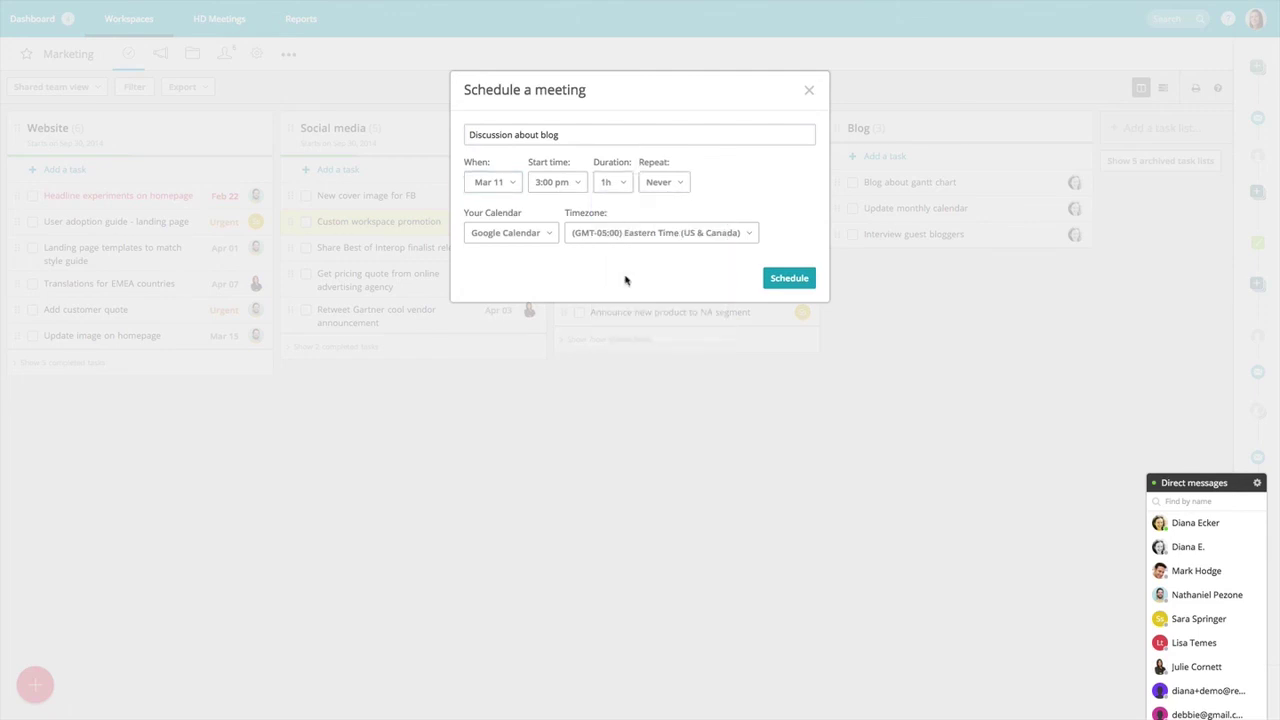
click(533, 238)
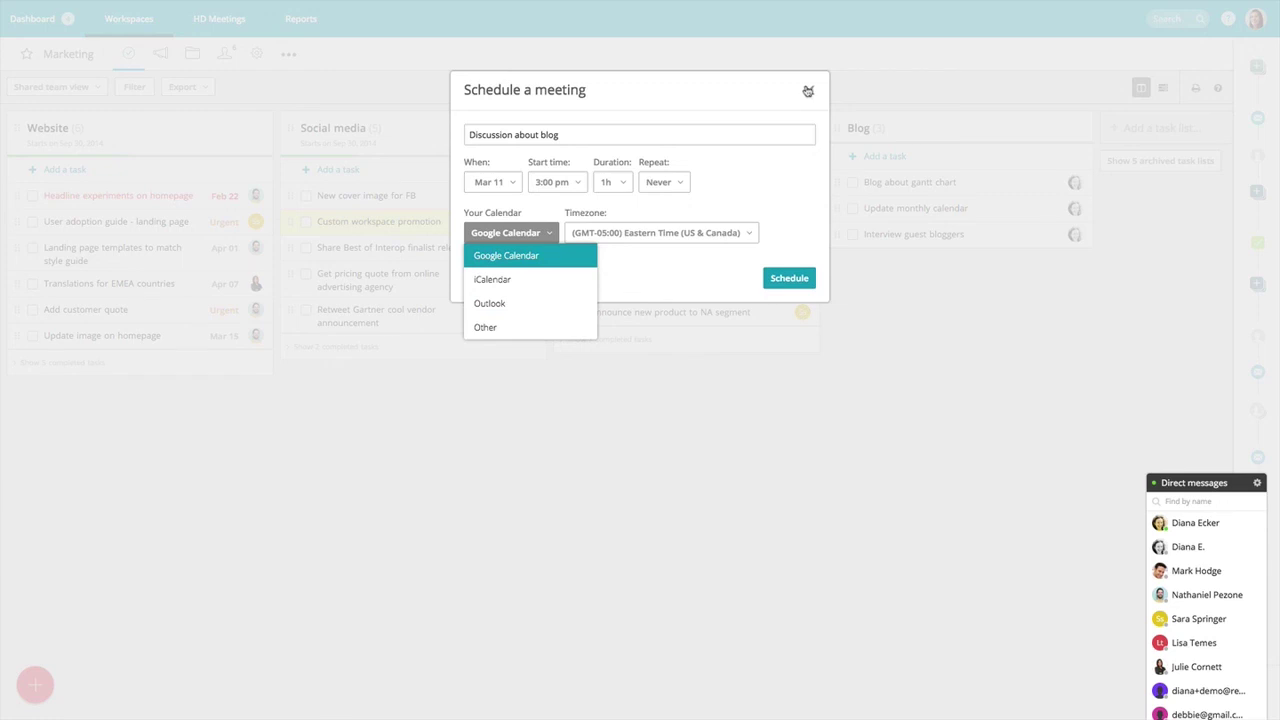
click(808, 91)
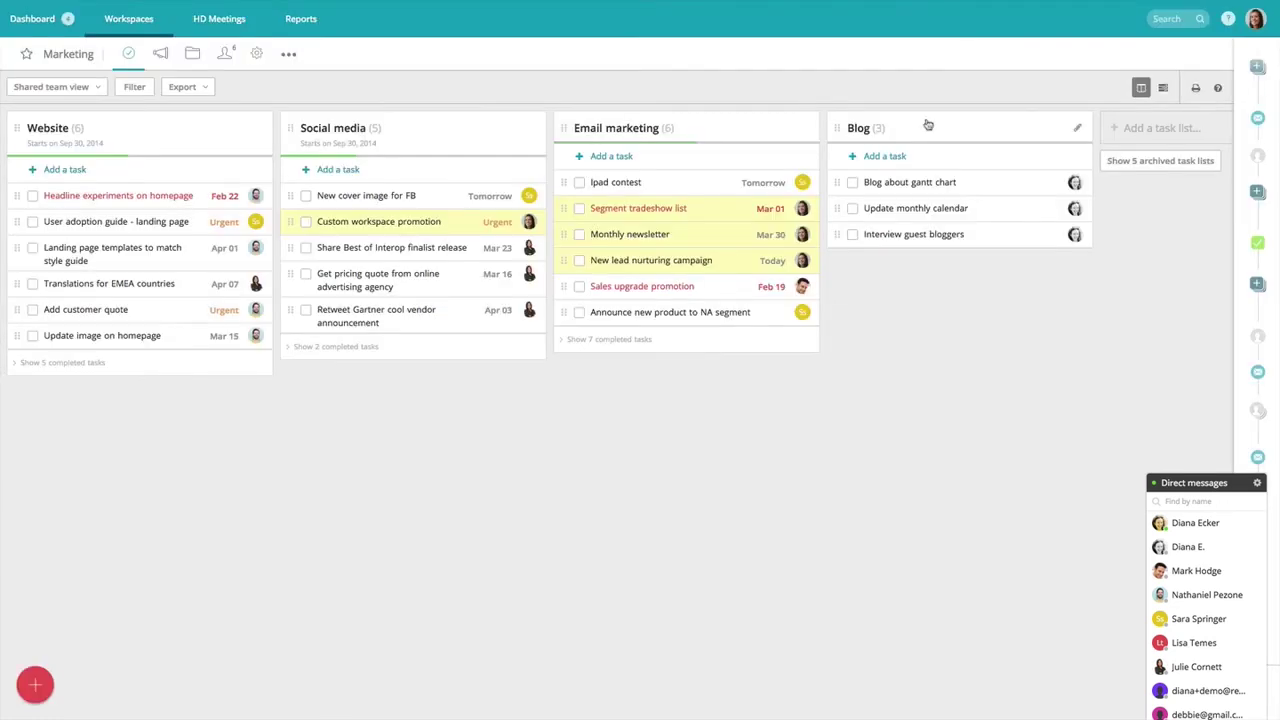